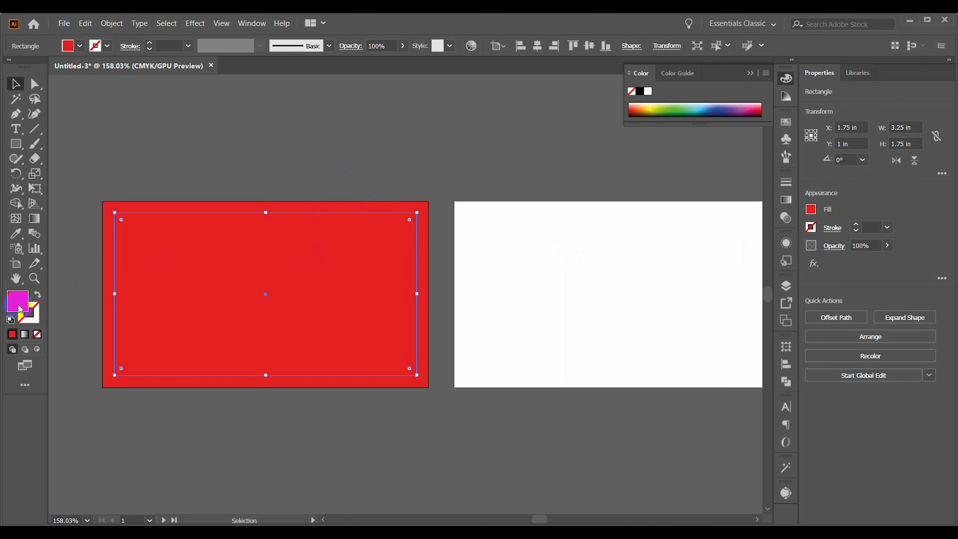
Fill the inner 3.25 x 1.75 in rectangle with dark red and select both rectangles on the first artboard
double_click(19, 308)
left_click(348, 315)
left_click(490, 240)
left_click_drag(490, 242, 293, 312)
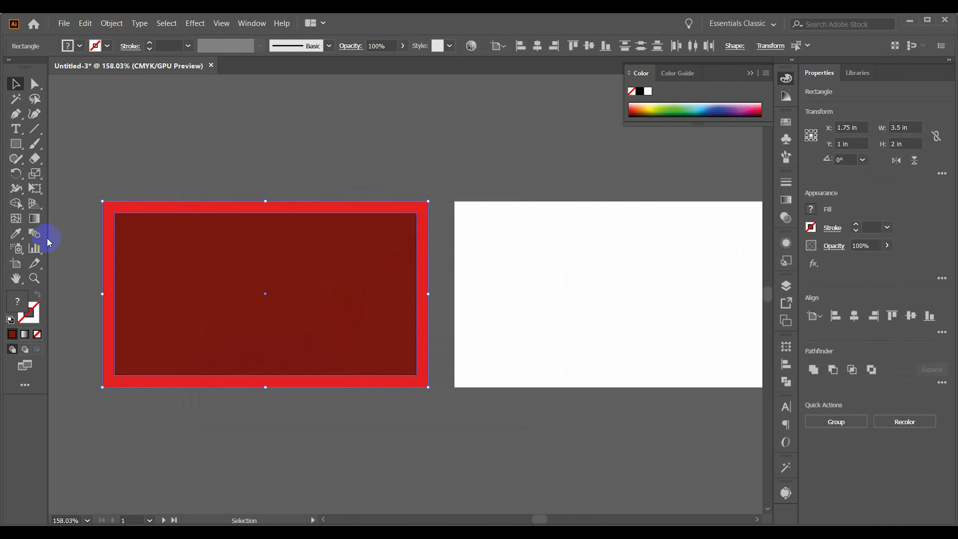
Show the rulers and place guides along all four edges of the inner dark red rectangle
key("ctrl+r")
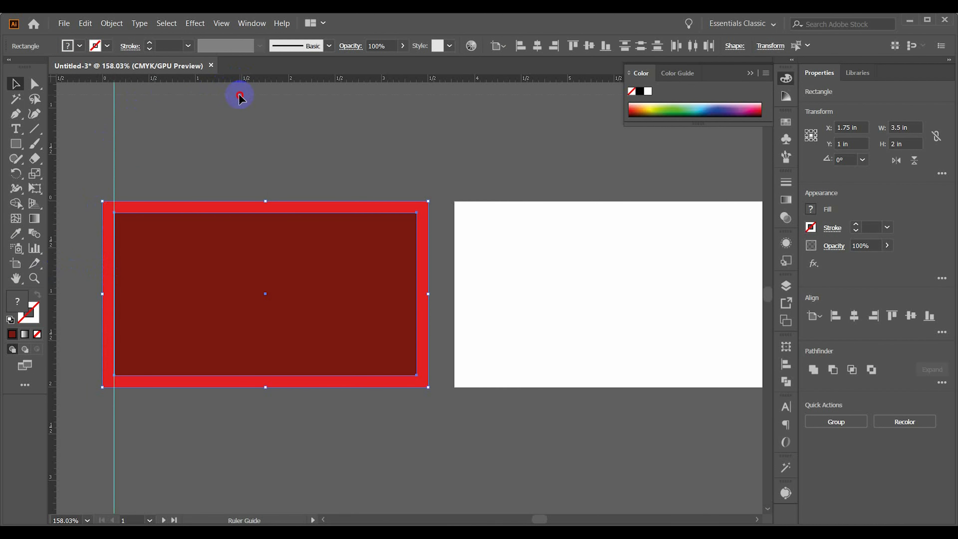
left_click_drag(269, 382, 270, 375)
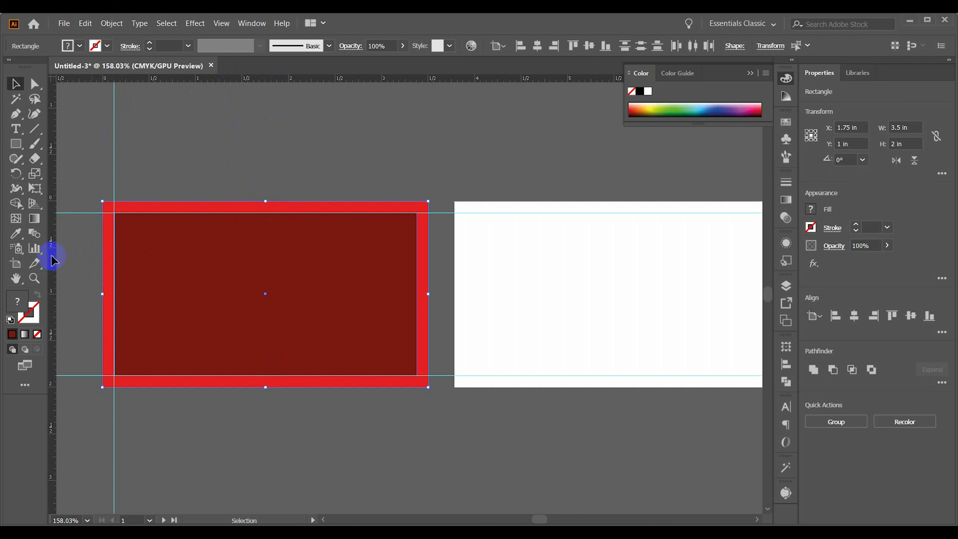
left_click_drag(51, 250, 416, 278)
left_click(344, 263)
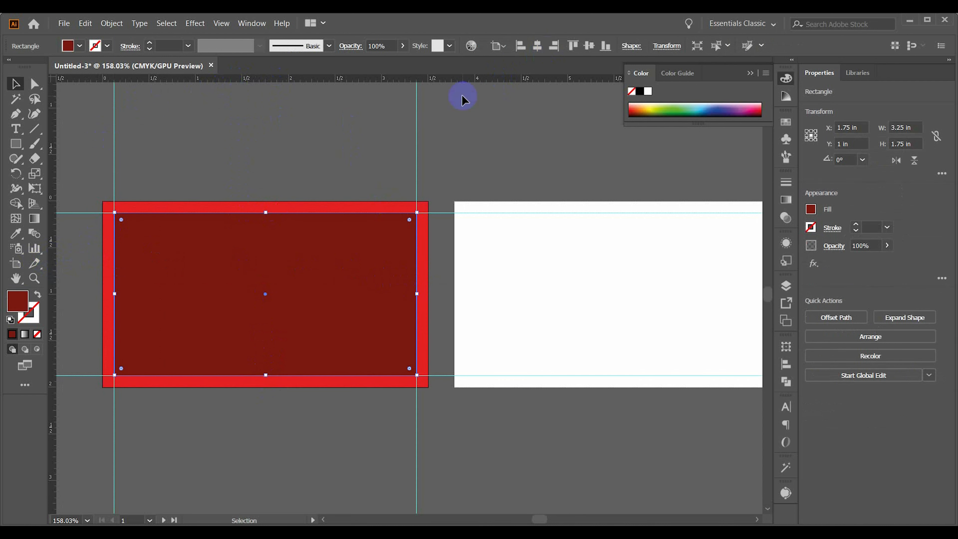
Unlock the guides so they can be selected and moved
scroll(231, 287, "right", 1)
left_click(241, 181)
right_click(234, 158)
left_click(266, 259)
scroll(193, 160, "left", 3)
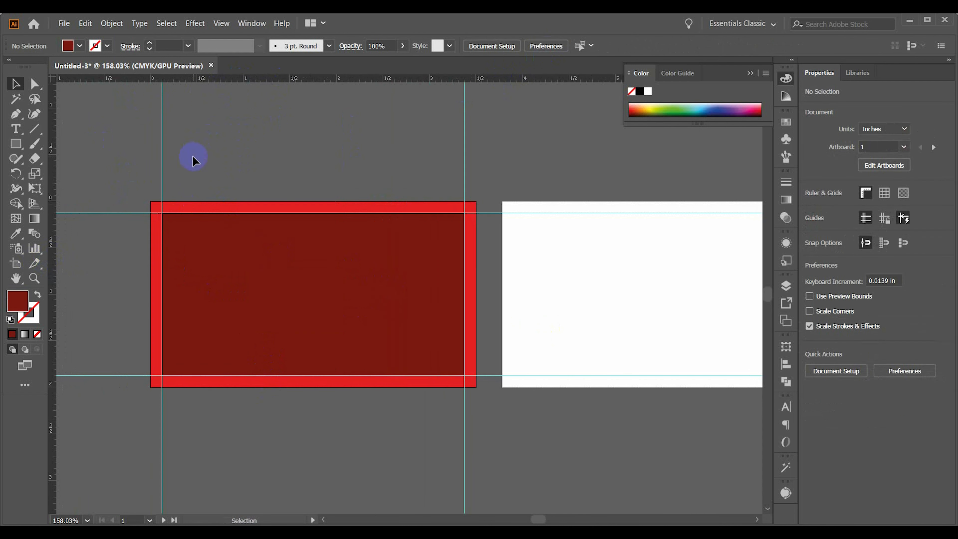
Duplicate both rectangles and the two vertical guides onto the second artboard
scroll(458, 417, "right", 2)
left_click_drag(348, 374, 584, 337)
left_click(515, 184)
scroll(453, 170, "right", 2)
right_click(396, 154)
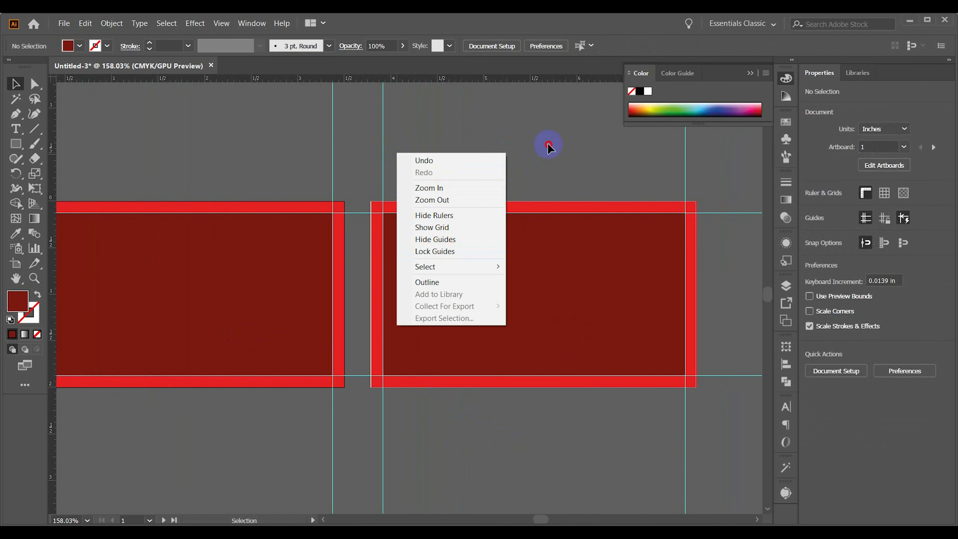
left_click(369, 184)
Center the copied rectangles horizontally on the second artboard
left_click(509, 281)
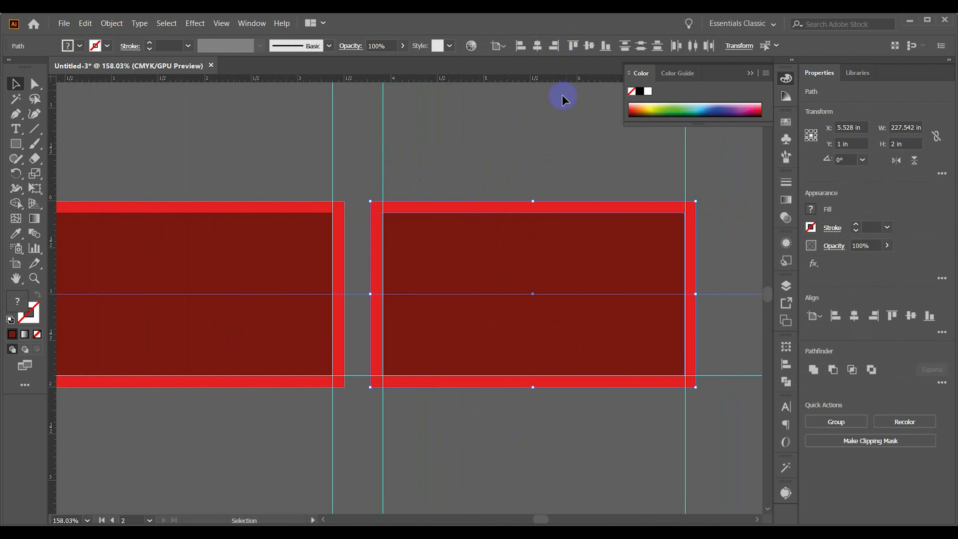
left_click(542, 117)
left_click(476, 280)
left_click(536, 44)
left_click(476, 148)
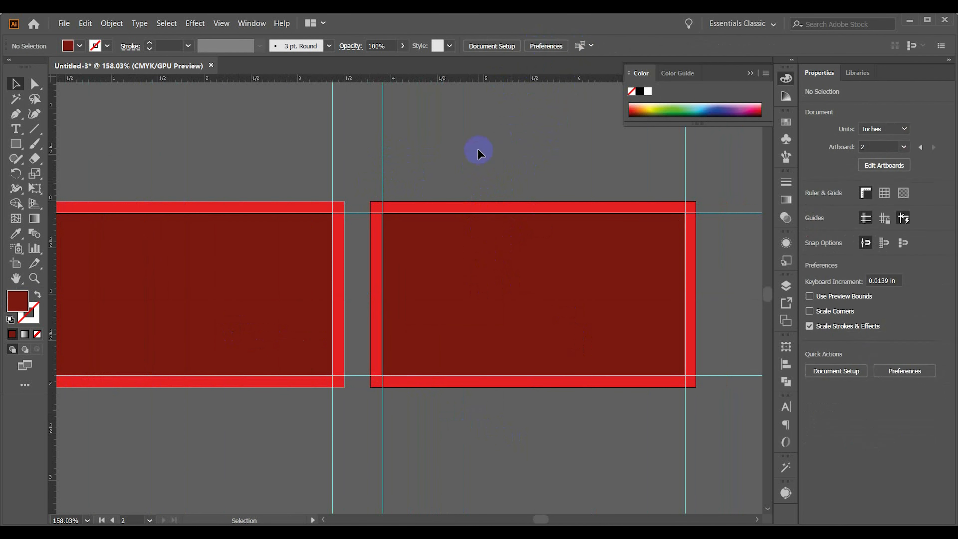
Lock the guides
right_click(467, 136)
left_click(506, 233)
scroll(374, 317, "down", 1)
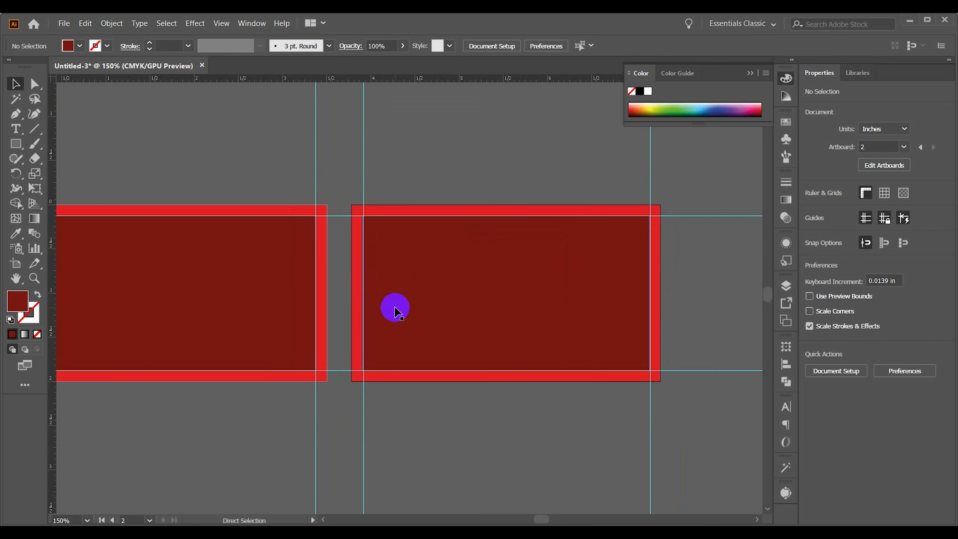
Try to delete the two vertical guides on the second artboard and undo the deletion
right_click(381, 321)
left_click(358, 153)
left_click_drag(694, 163, 694, 162)
key("Delete")
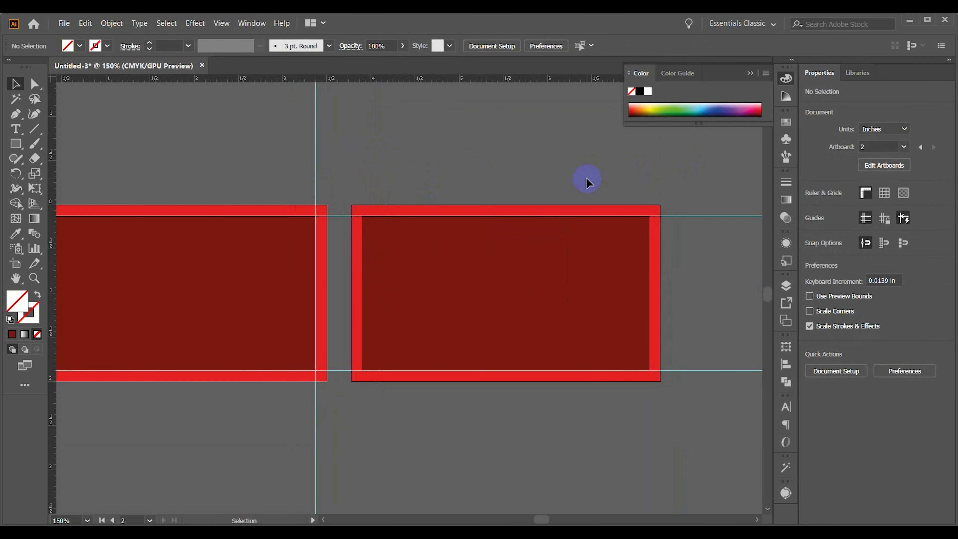
key("ctrl+z")
Move the second artboard's two vertical guides exactly onto the side edges of the dark red rectangle
left_click(500, 173)
scroll(377, 261, "up", 3)
left_click(342, 298)
left_click_drag(342, 298, 337, 300)
scroll(309, 265, "down", 3)
left_click(319, 181)
scroll(474, 280, "up", 5)
left_click(460, 287)
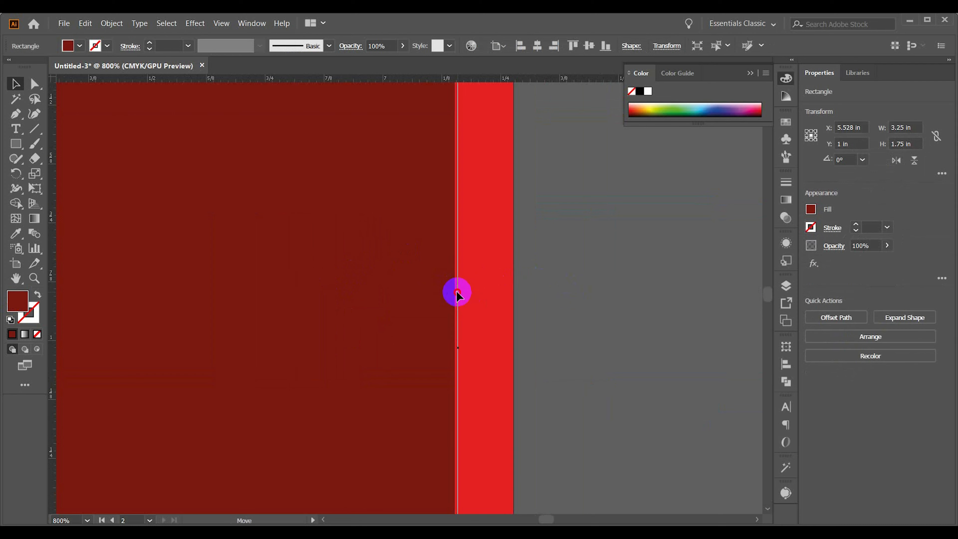
left_click(598, 314)
Delete the red and dark red rectangles from both artboards, keeping only the guides
scroll(599, 313, "down", 5)
left_click(558, 293)
key("Delete")
left_click(269, 293)
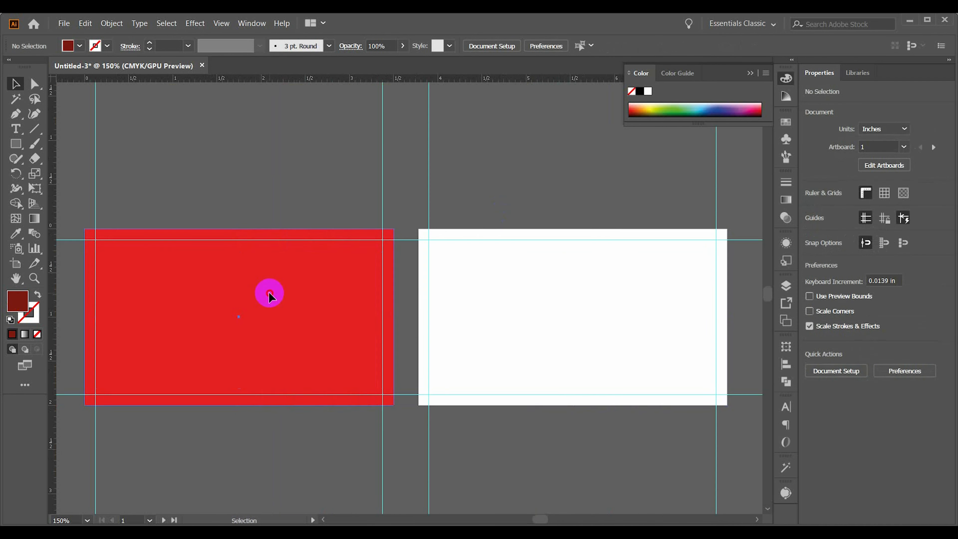
key("Delete")
Draw a red circle about 0.3 in wide near the first artboard's middle and place an overlapping copy beside it
left_click_drag(16, 144, 57, 173)
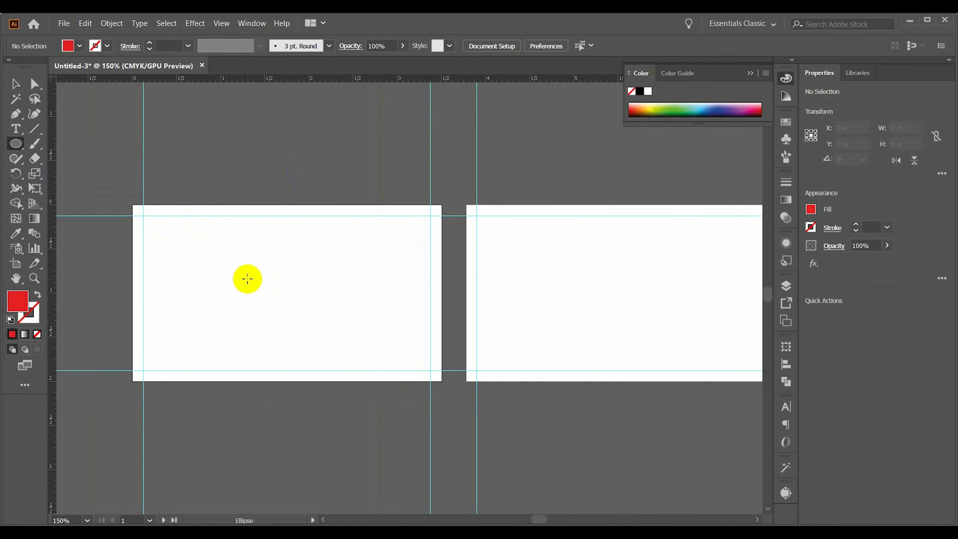
mouse_move(249, 280)
left_mouse_down()
mouse_move(263, 300)
mouse_move(274, 280)
left_mouse_up()
key("v")
left_click(261, 300)
Fill the copied circle with black
double_click(18, 301)
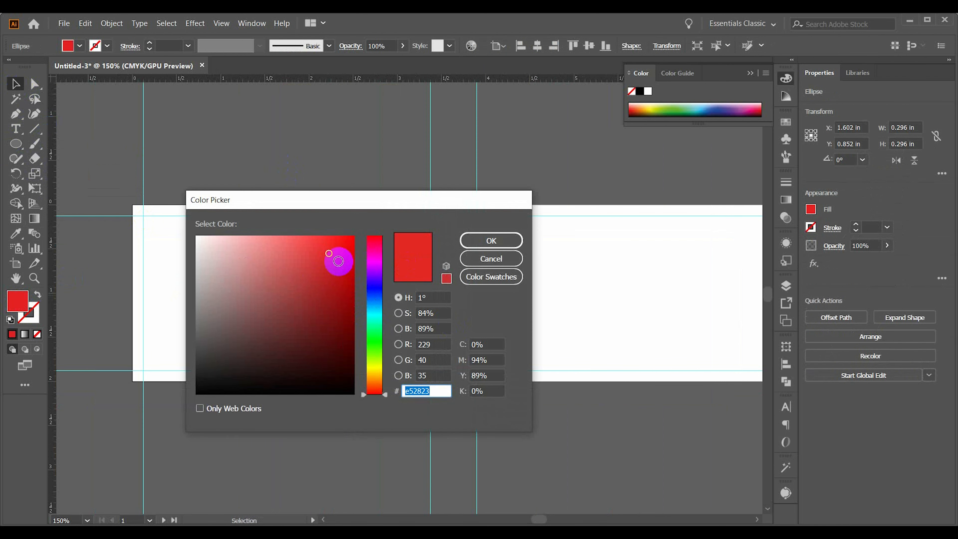
left_click_drag(308, 251, 175, 397)
left_click(490, 241)
left_click(371, 294)
Group the red and black circles and center the group horizontally on the first artboard
scroll(280, 317, "up", 2)
scroll(280, 317, "down", 1)
left_click_drag(278, 294, 377, 379)
left_click(537, 50)
key("ctrl+z")
key("ctrl+g")
left_click(537, 47)
left_click(362, 281)
Ungroup the red and black circles
left_click(353, 322)
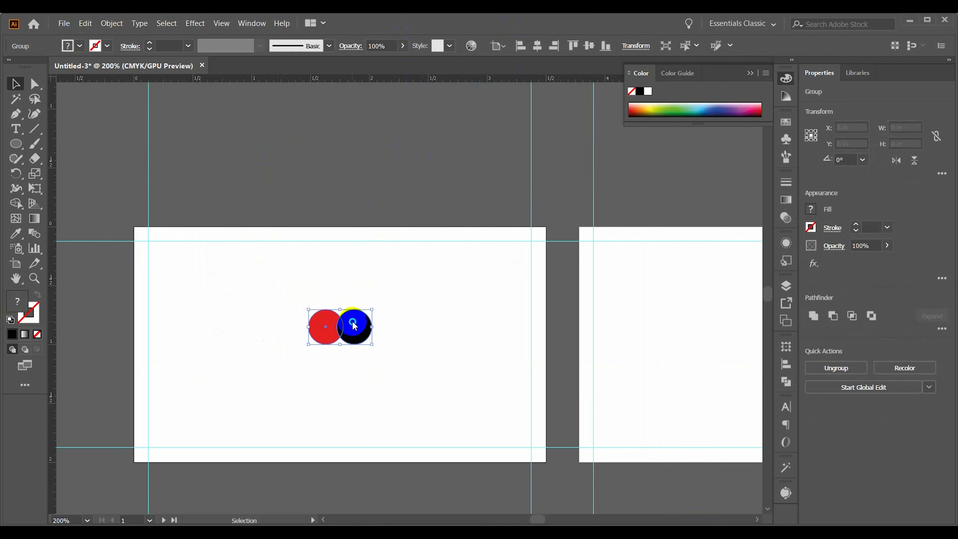
right_click(353, 323)
left_click(378, 410)
left_click(383, 383)
Add the text "Logo" beside the circles and set its font to Brittany Signature
scroll(353, 365, "up", 1)
left_click(16, 115)
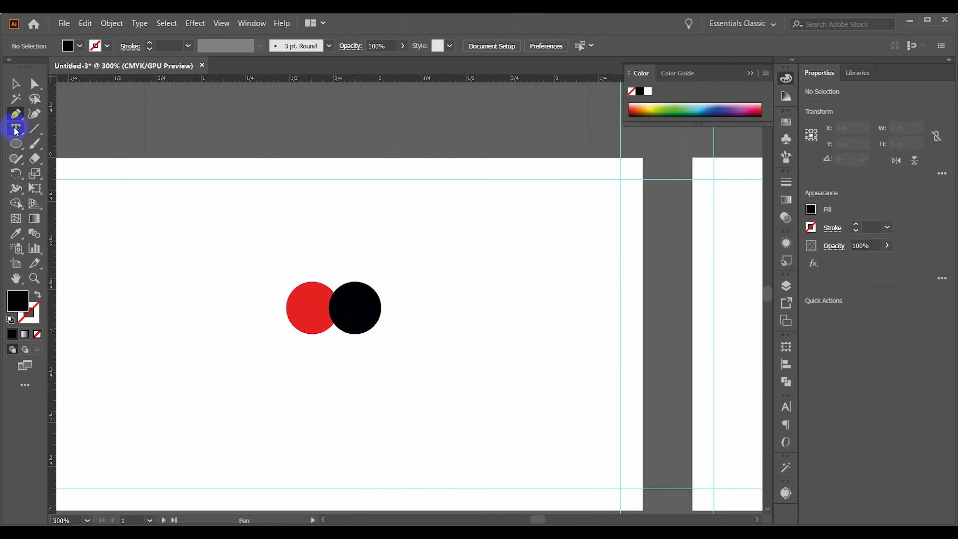
left_click(16, 129)
left_click(136, 309)
type("Je")
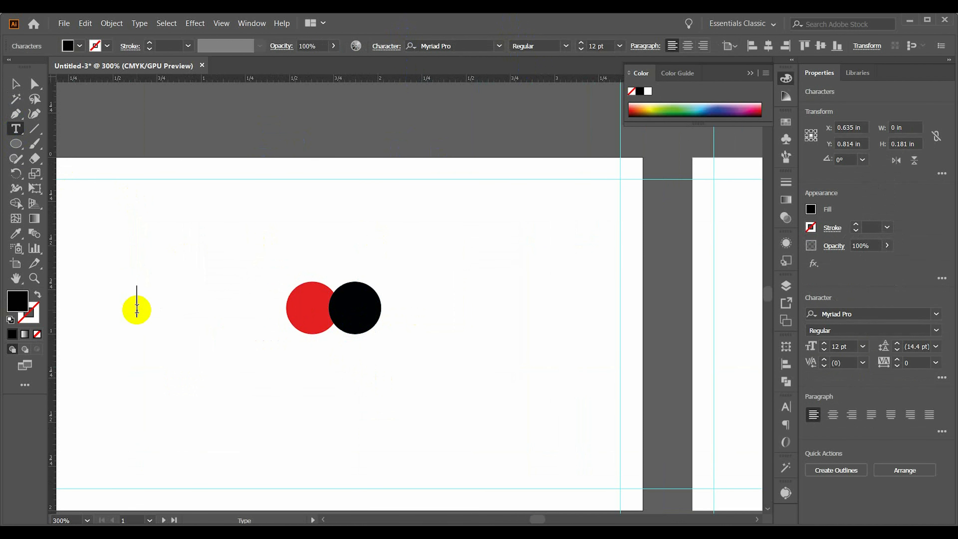
type("sig")
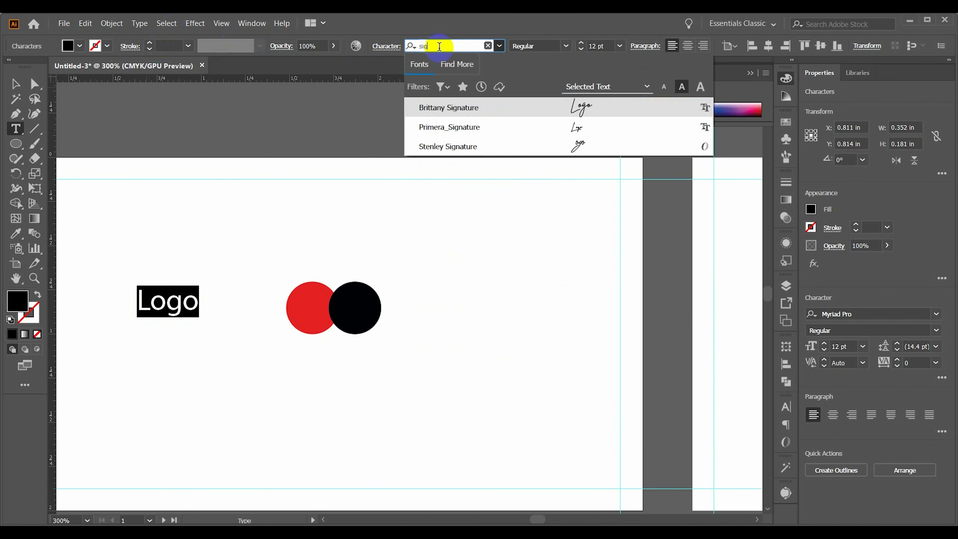
left_click(578, 111)
Place the "Logo" text over the two circles at 9.56 pt and color it white by sampling the artboard
left_click(15, 84)
left_click_drag(172, 315, 357, 309)
double_click(313, 319)
key("ctrl+a")
left_click(15, 233)
left_click(105, 223)
left_click(15, 83)
left_click(150, 245)
left_click(344, 312)
key("ctrl+t")
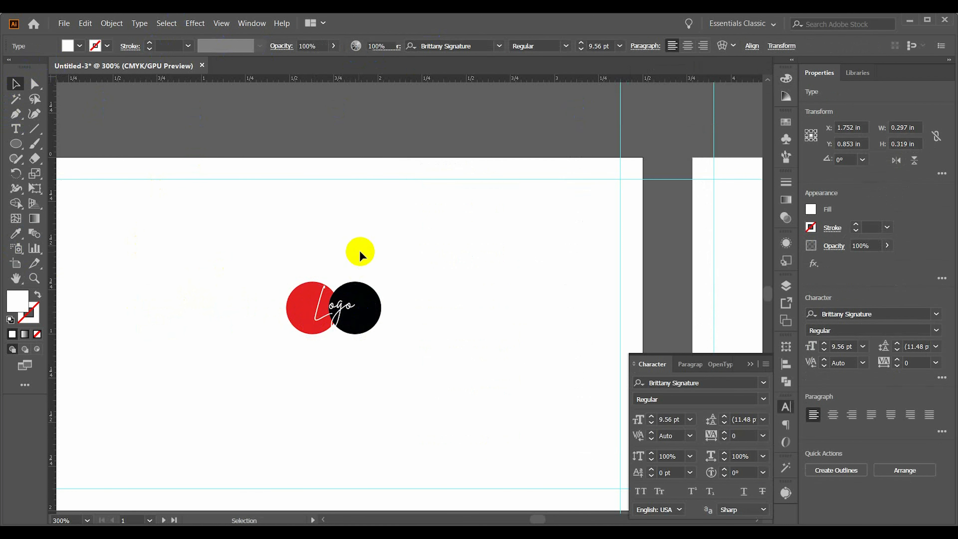
left_click(359, 251)
Offset the two circles vertically, moving the black one slightly down and the red one slightly up
scroll(356, 253, "down", 2)
scroll(351, 257, "right", 1)
left_click_drag(338, 274, 333, 282)
left_click(333, 234)
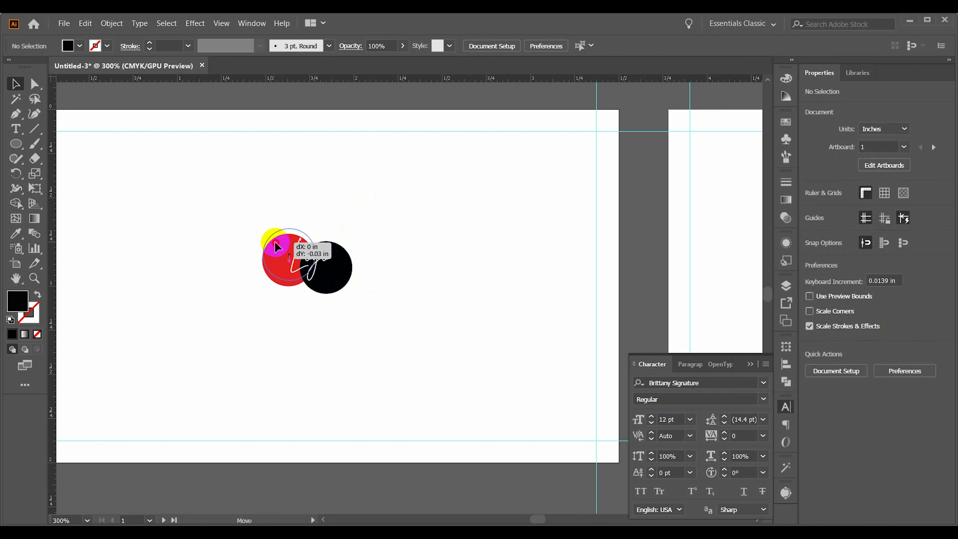
scroll(355, 282, "down", 1)
scroll(355, 283, "up", 1)
scroll(355, 283, "down", 3)
scroll(355, 283, "up", 2)
Group the circles with the "Logo" text and center the group horizontally and vertically on the first artboard
left_click_drag(233, 200, 464, 334)
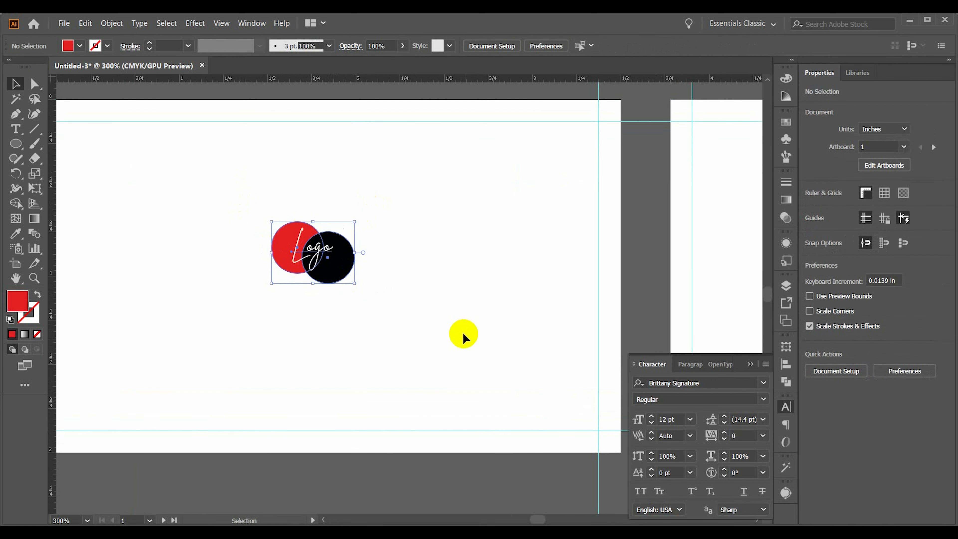
key("ctrl+g")
left_click(439, 53)
left_click(473, 46)
left_click(463, 193)
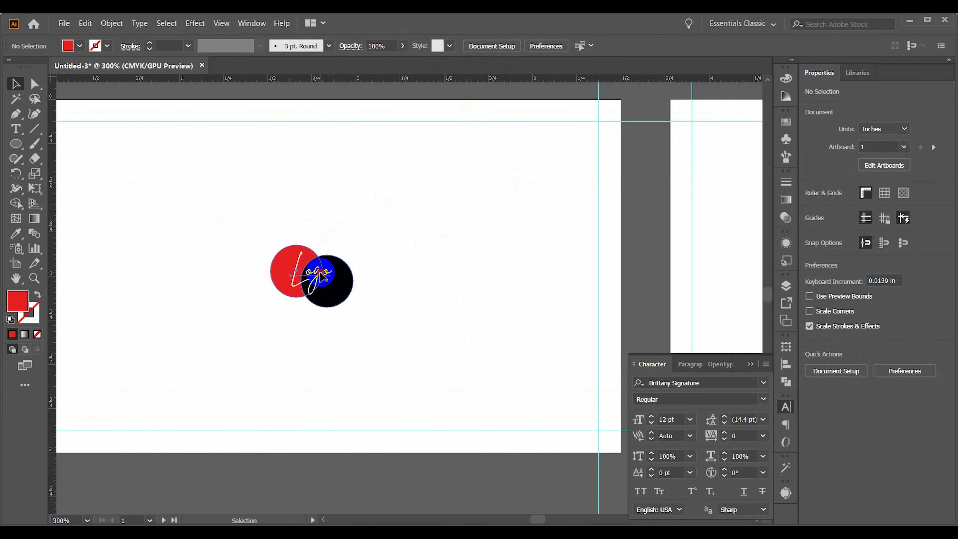
Move the logo group straight up to a Y position of about 0.68 in
left_click_drag(320, 272, 321, 215)
left_click(226, 204)
scroll(220, 272, "down", 1)
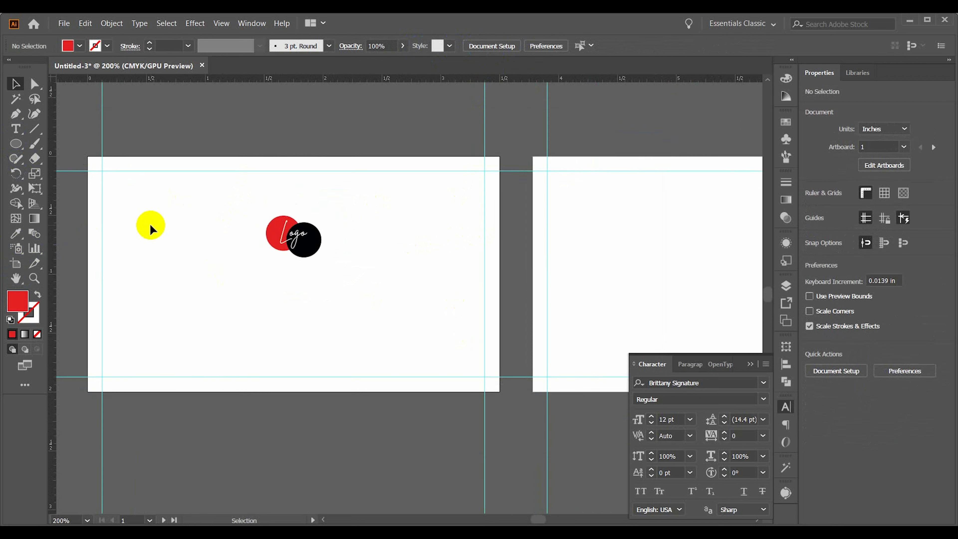
Ungroup the logo and change the black circle's fill to white by sampling the artboard
right_click(291, 238)
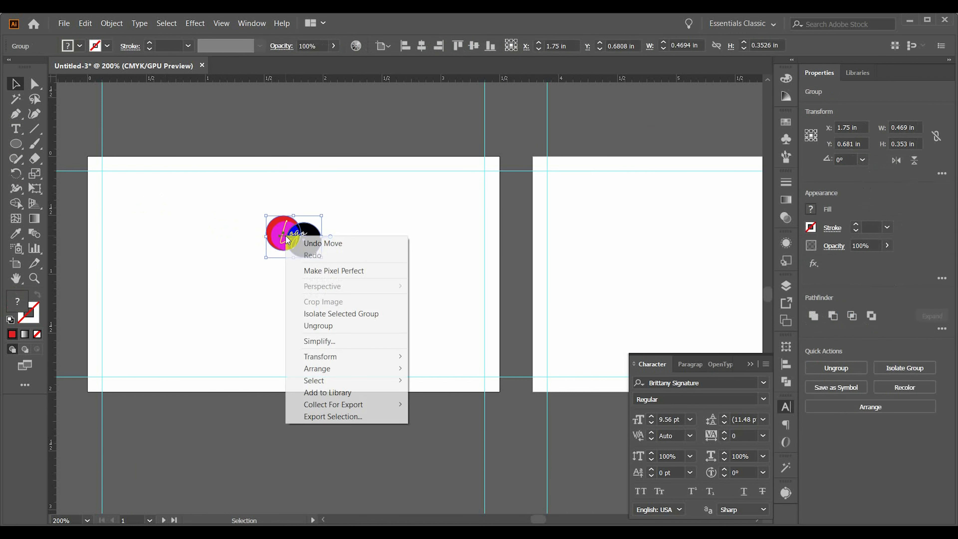
left_click(319, 325)
left_click(119, 237)
left_click(15, 83)
left_click(230, 135)
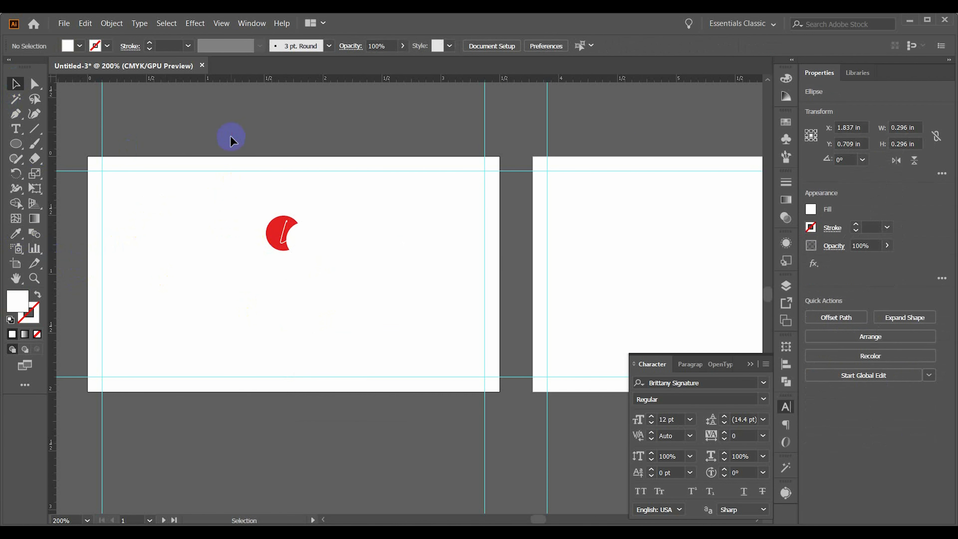
Set the "Logo" text's fill color to #000000
double_click(310, 229)
double_click(17, 301)
type("000000")
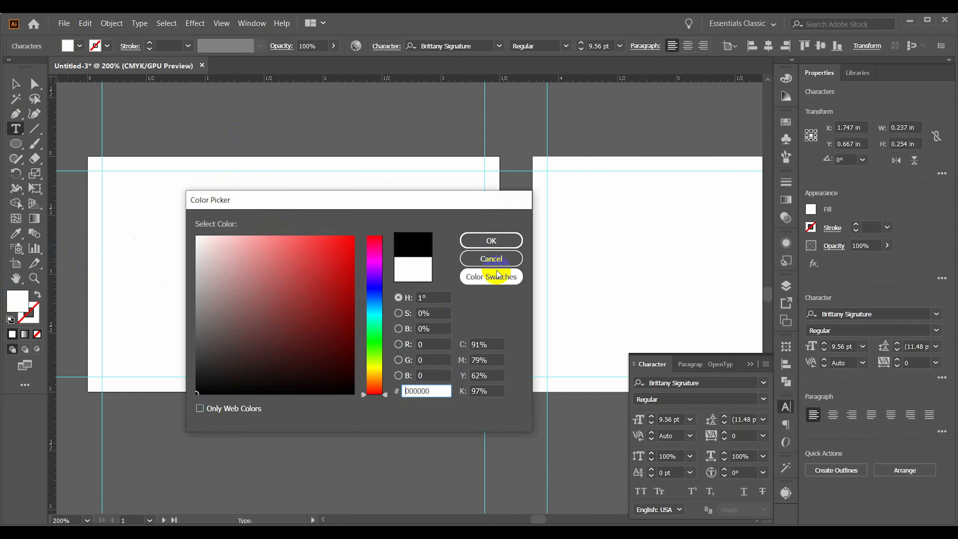
left_click(491, 241)
left_click(15, 84)
left_click(185, 136)
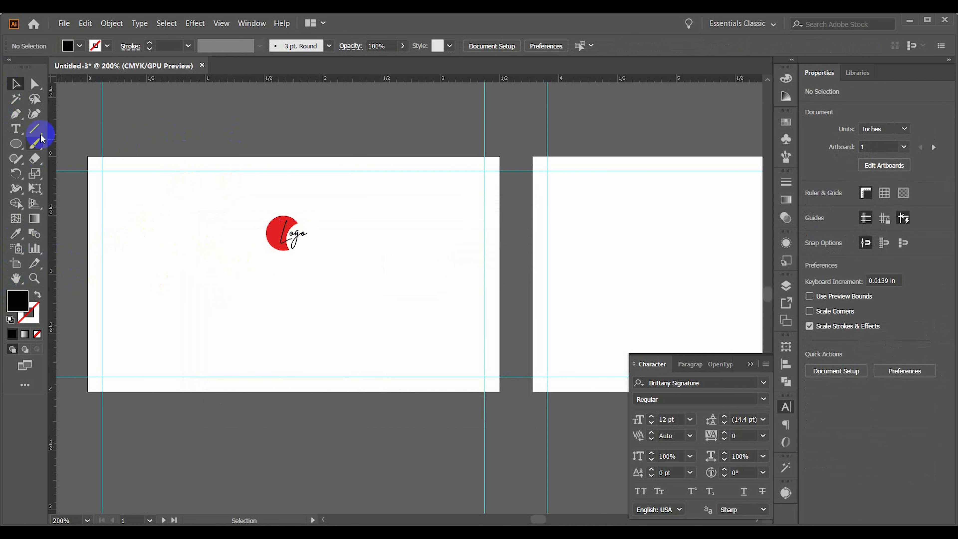
Draw a black 3.5 x 2 in rectangle covering the whole first artboard
right_click(15, 144)
left_click(75, 143)
mouse_move(87, 156)
left_mouse_down()
mouse_move(278, 297)
mouse_move(500, 391)
left_mouse_up()
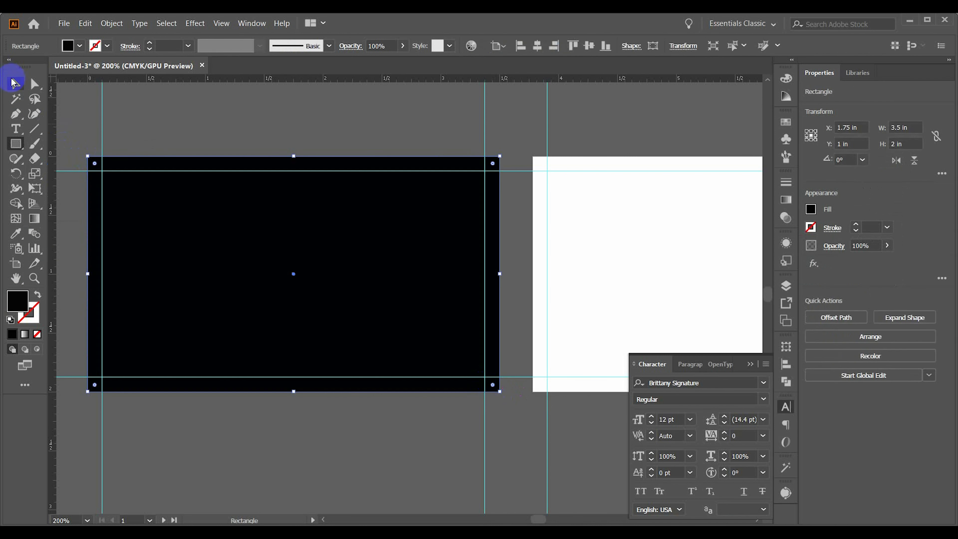
left_click(14, 83)
left_click(162, 113)
Send the full-size rectangle behind the logo and change its fill to a very dark gray
left_click(227, 199)
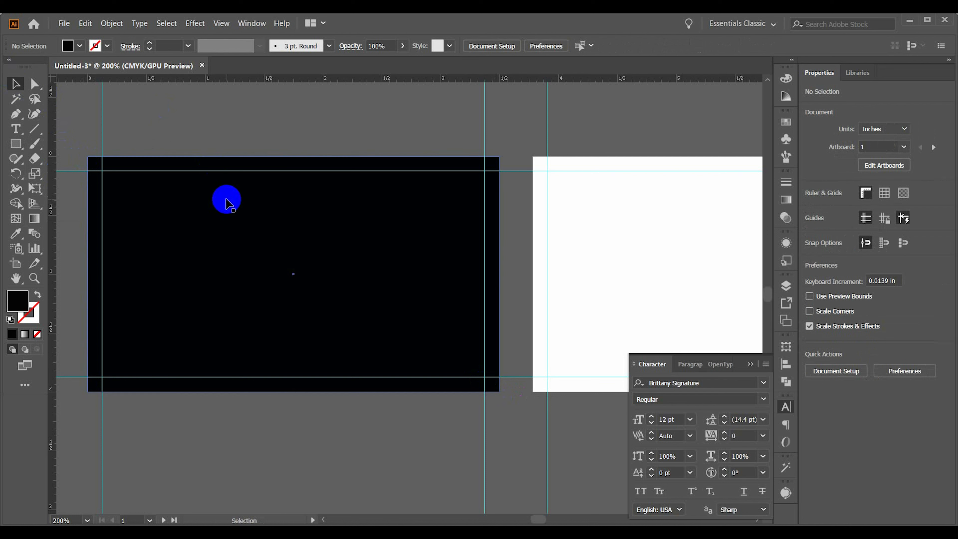
double_click(17, 301)
left_click(196, 377)
key("Return")
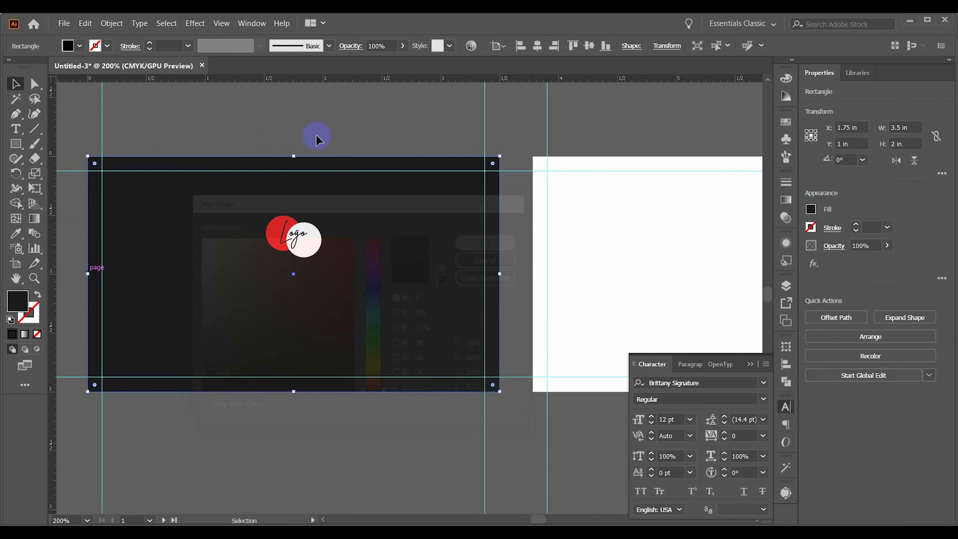
left_click(316, 137)
Add the text "Company Name" below the logo on the first artboard
left_click(16, 129)
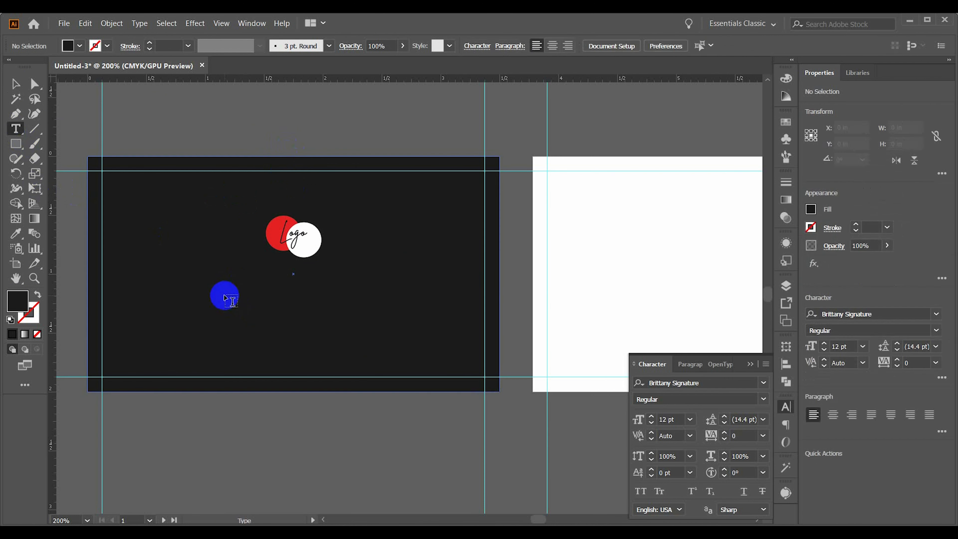
left_click(224, 295)
type("Company Name")
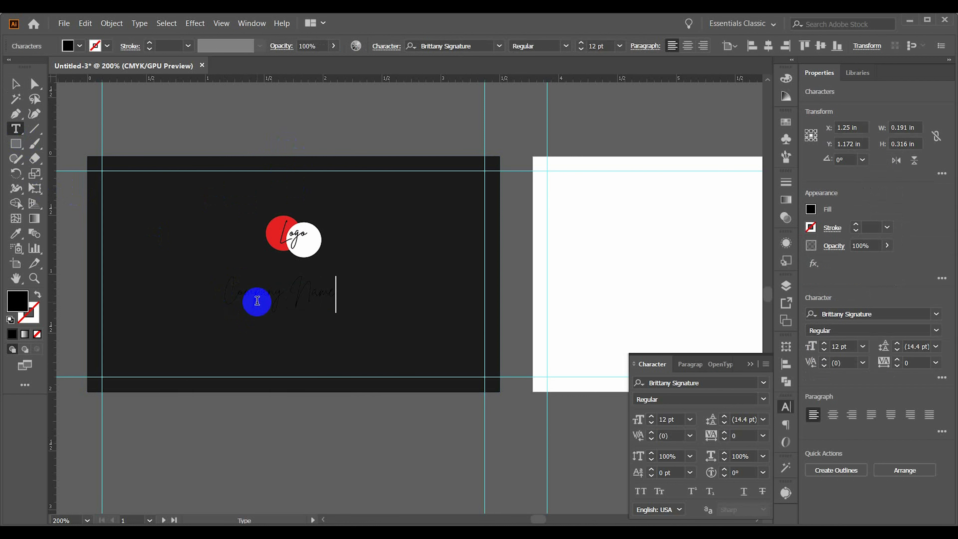
Set the "Company Name" text's font to Sansation Bold
key("ctrl+a")
left_click(17, 84)
triple_click(296, 286)
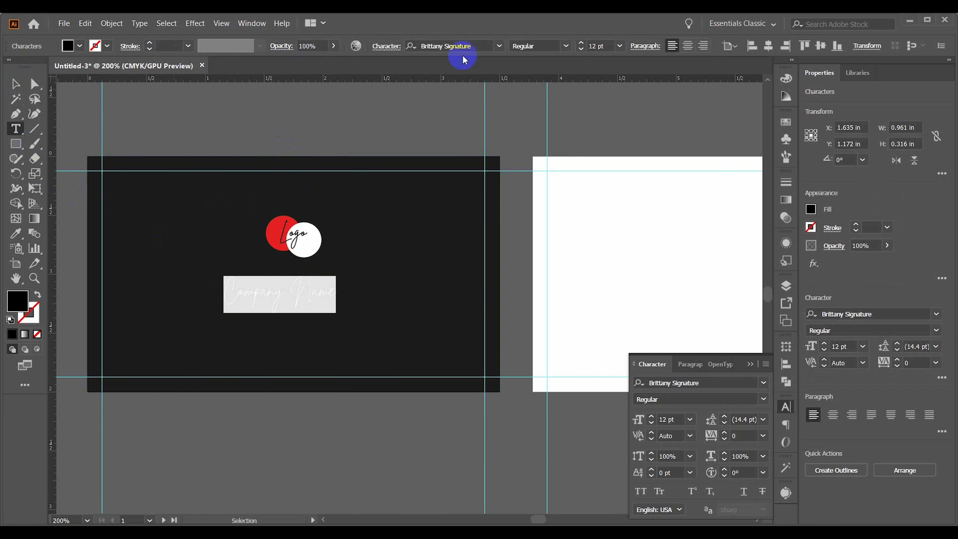
left_click(452, 46)
type("san")
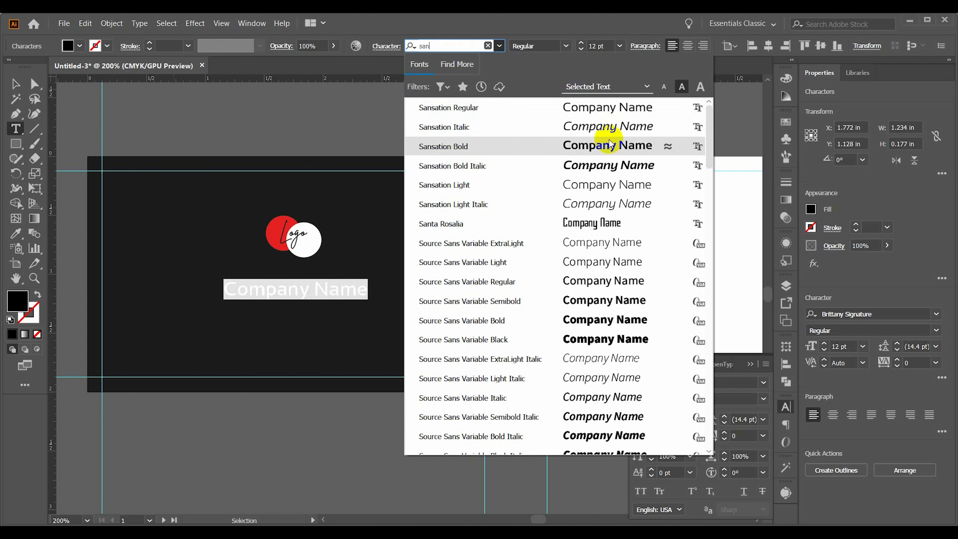
left_click(608, 108)
left_click(566, 46)
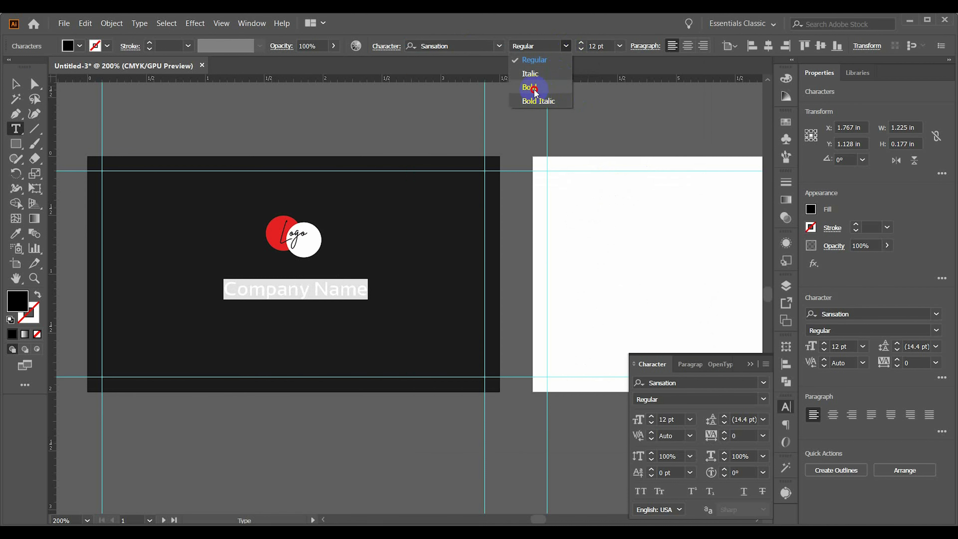
left_click(534, 90)
Move the "Company Name" text up closer beneath the logo and change its fill to white
left_click(16, 83)
left_click(314, 304)
left_click_drag(307, 292, 307, 280)
triple_click(307, 281)
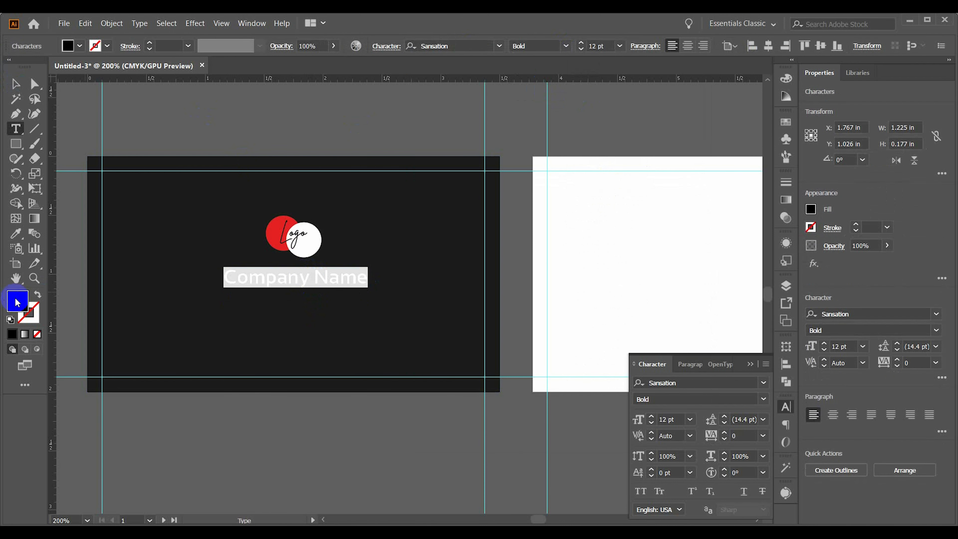
double_click(18, 300)
left_click(491, 241)
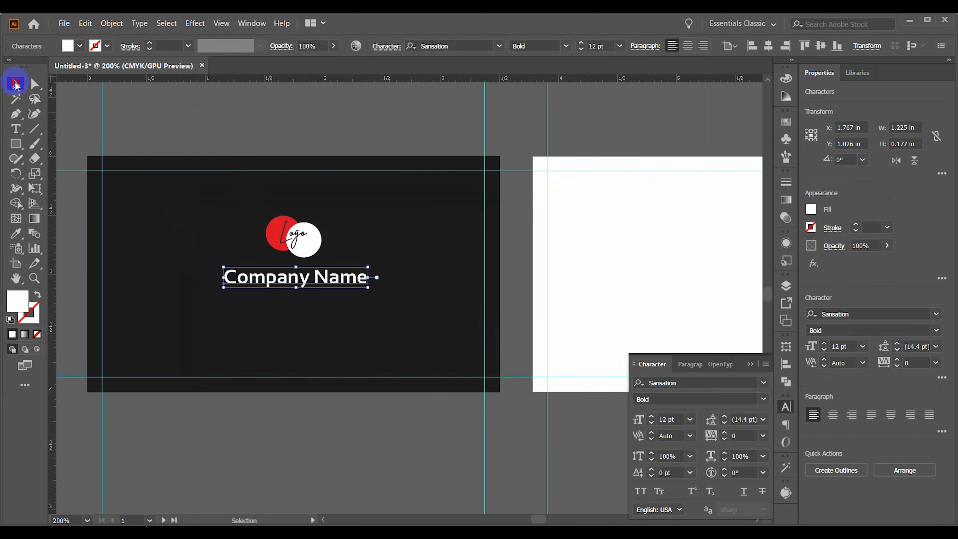
Duplicate the company name directly below itself and change the copy's text to "Your Slogan Here"
scroll(293, 279, "up", 1)
left_click_drag(294, 282, 294, 321)
triple_click(294, 321)
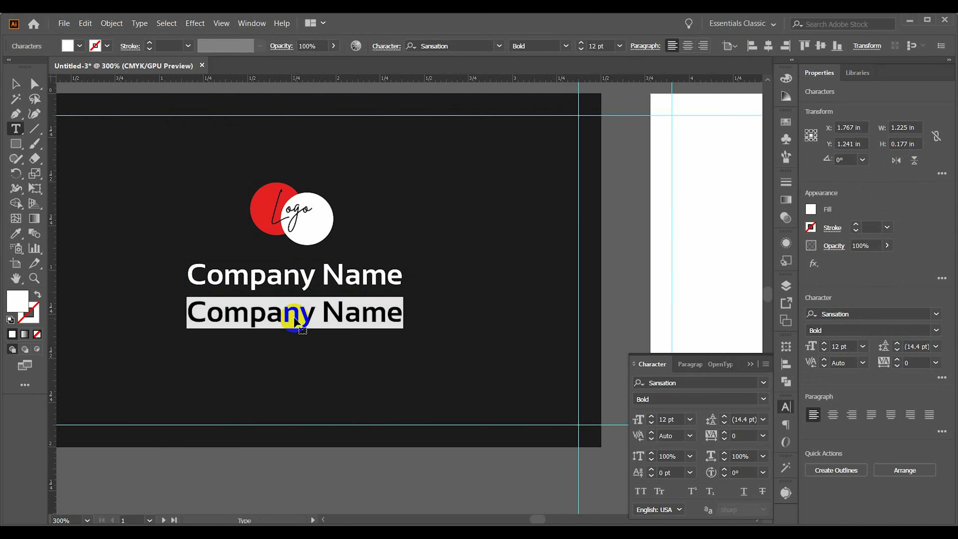
type("Your Slogan Here")
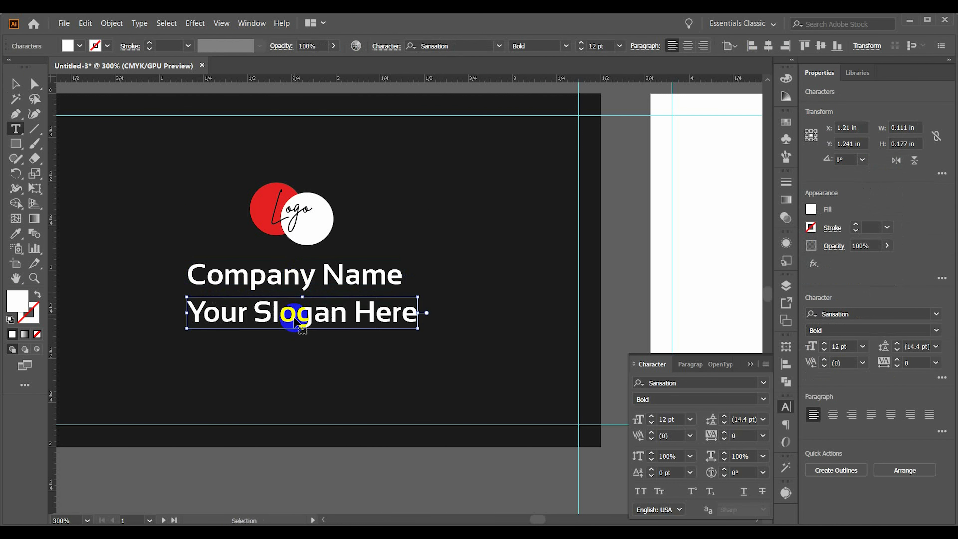
Set the slogan's font size to 6 pt and place it roughly centered just below the company name
key("ctrl+a")
scroll(606, 46, "down", 6)
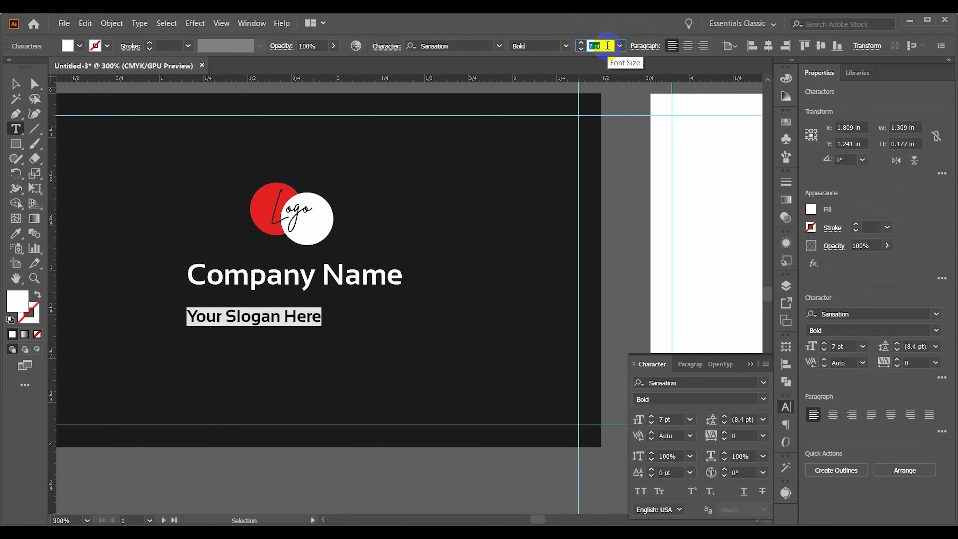
left_click(16, 84)
left_click(455, 172)
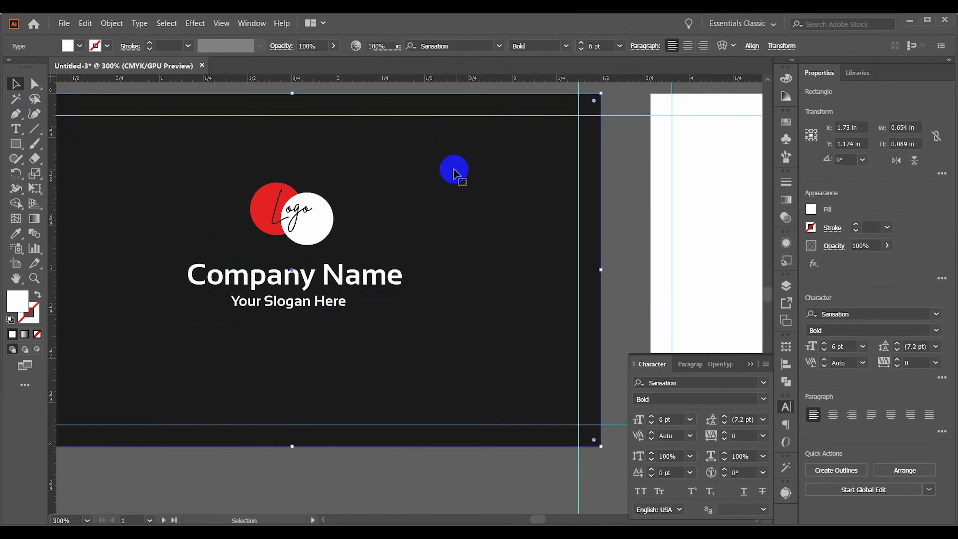
Change the slogan's font style to Regular
double_click(298, 302)
key("ctrl+a")
left_click(565, 46)
left_click(553, 62)
left_click(15, 84)
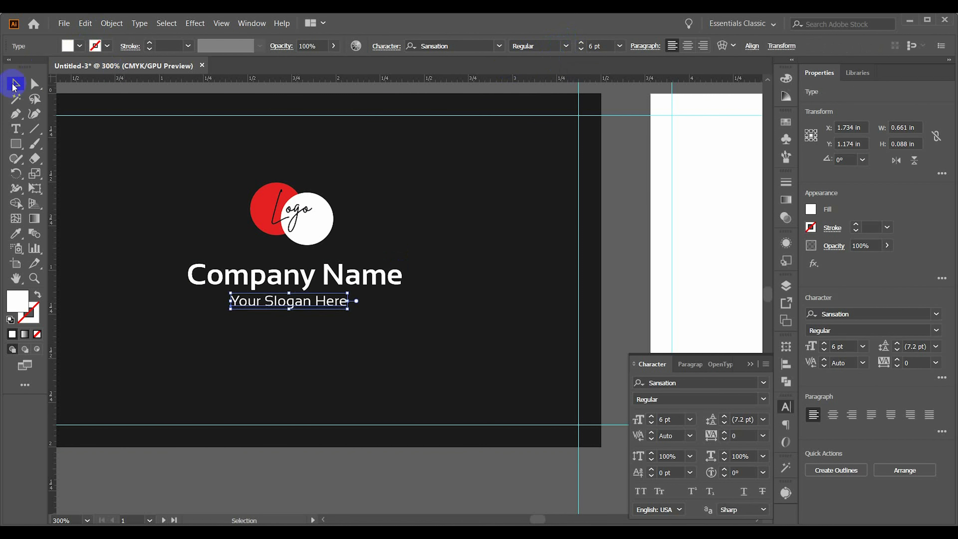
left_click(528, 212)
Try to center the separate logo pieces, company name and slogan horizontally
left_click_drag(247, 208, 415, 340)
left_click(422, 46)
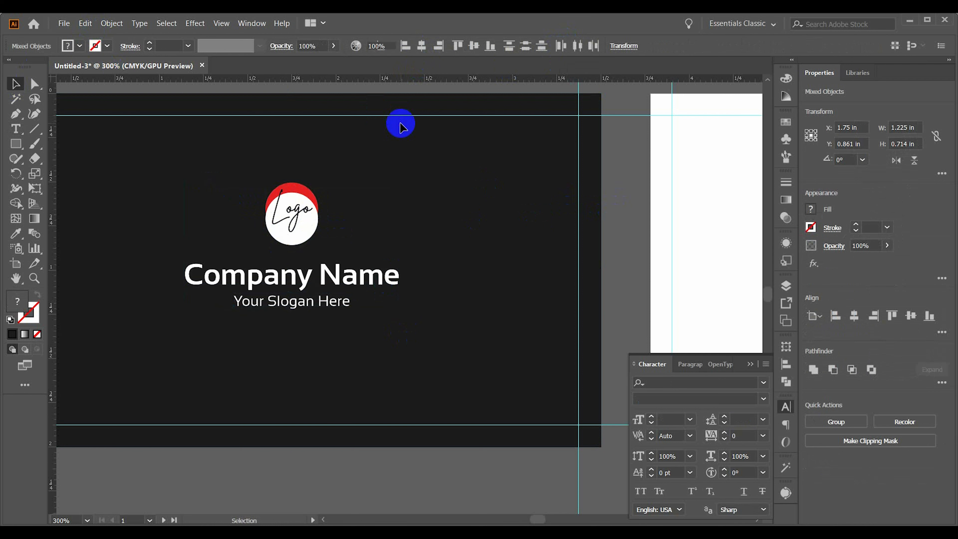
left_click(400, 125)
key("ctrl+z")
Group the two logo circles together with the "Logo" text
left_click(325, 139)
left_click(263, 195)
left_click_drag(255, 173, 357, 252)
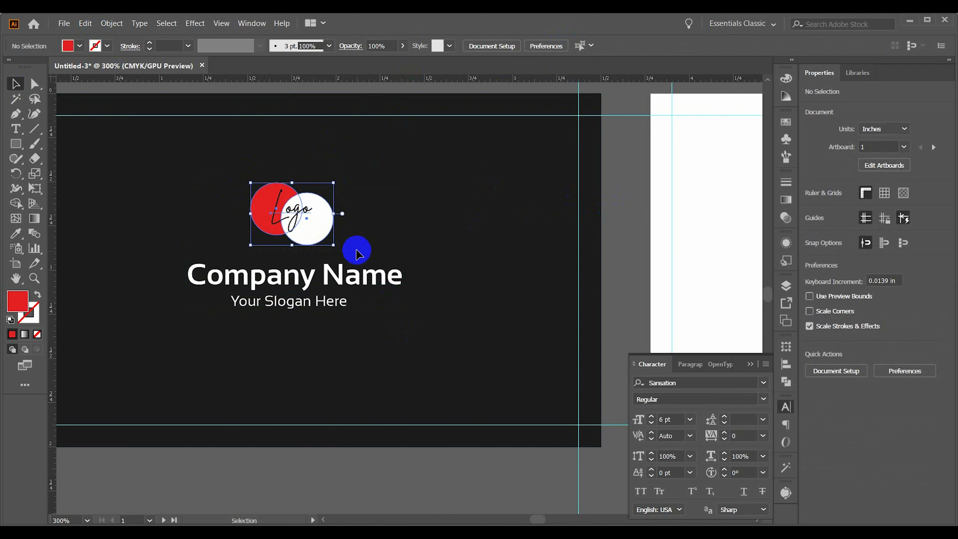
key("ctrl+g")
Center the logo group, company name and slogan horizontally on the first artboard
left_click(212, 172)
left_click_drag(211, 172, 400, 309)
left_click(422, 46)
left_click(461, 262)
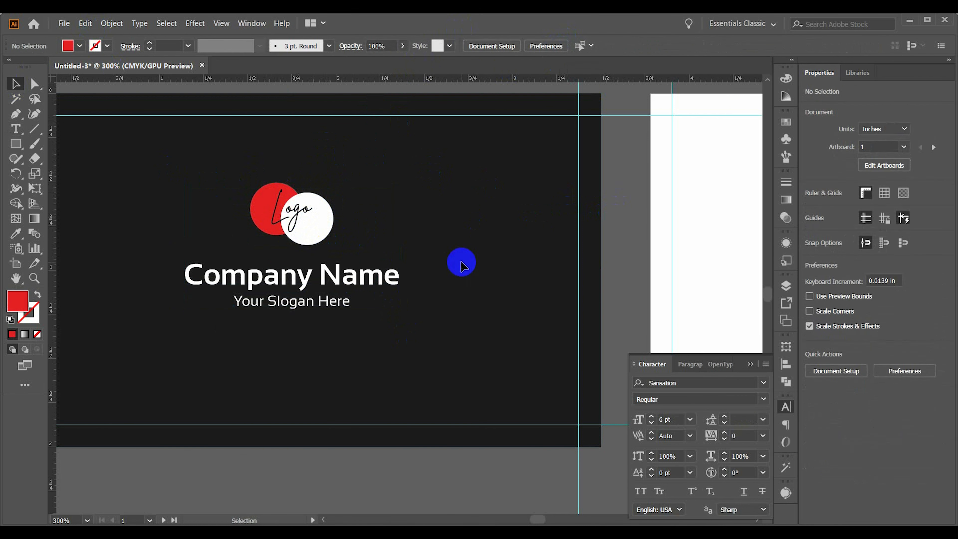
left_click(312, 308)
scroll(301, 345, "down", 2)
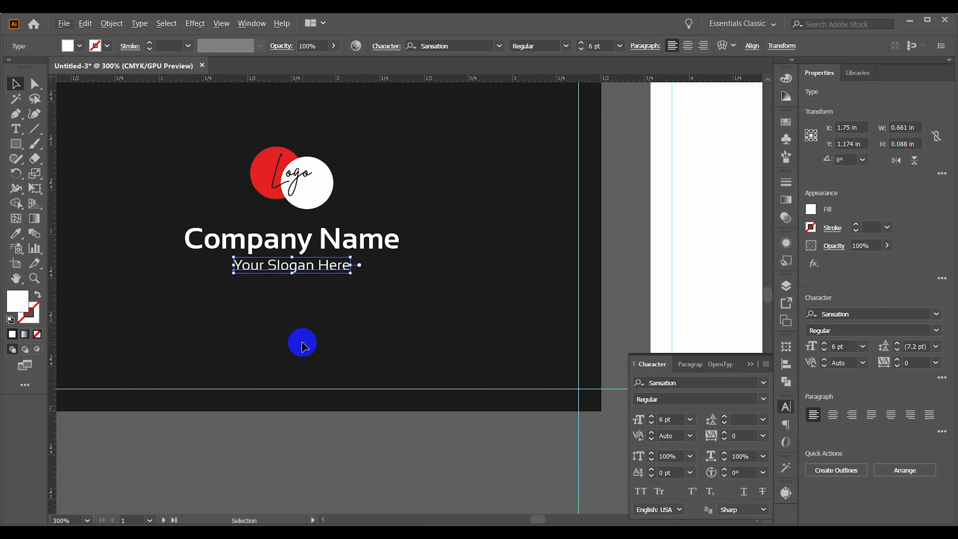
left_click(307, 342)
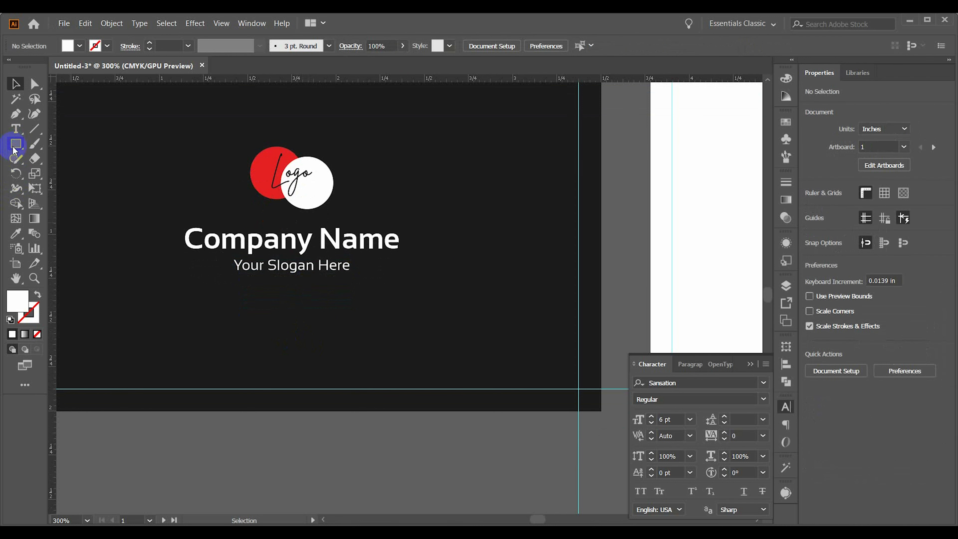
left_click_drag(295, 269, 299, 350)
double_click(298, 350)
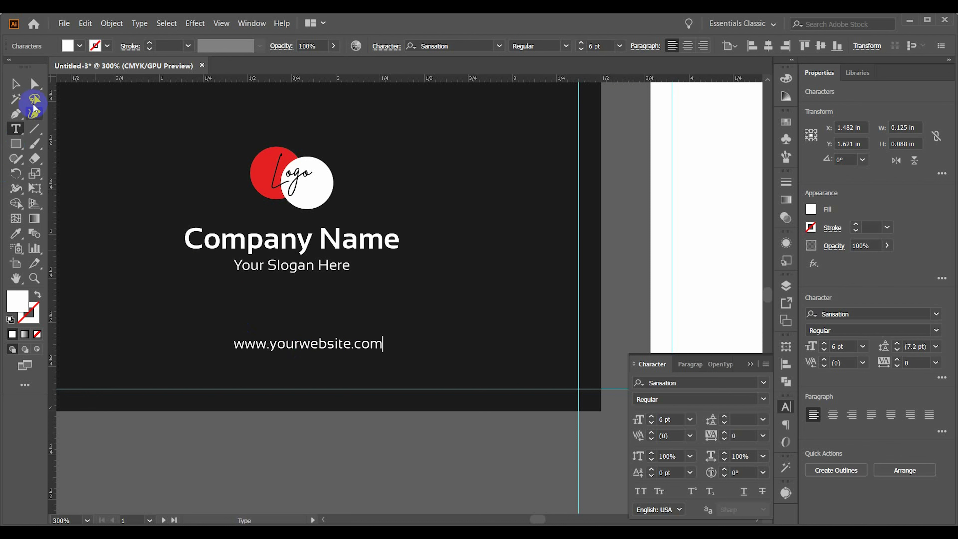
Move the website text down near the bottom margin guide and center it horizontally on the artboard
left_click(16, 84)
left_click(376, 315)
left_click_drag(310, 345, 309, 365)
scroll(423, 339, "down", 1)
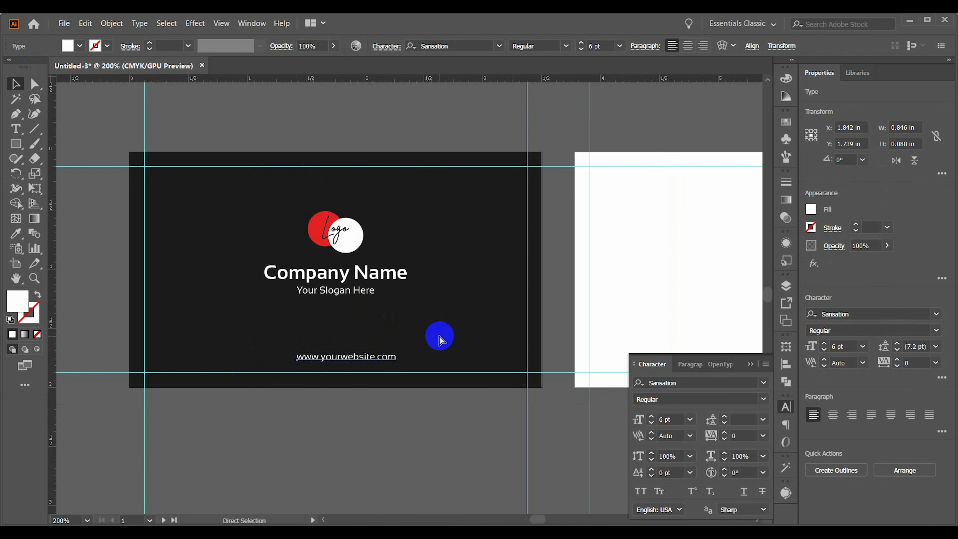
left_click(409, 330)
scroll(316, 355, "up", 1)
left_click(391, 354)
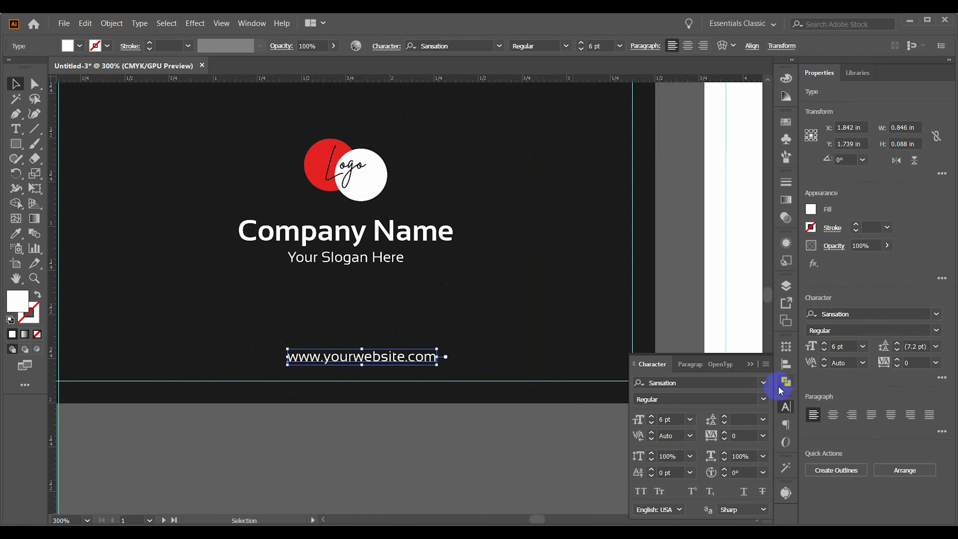
left_click(786, 382)
left_click(663, 374)
left_click(371, 360)
Draw a horizontal line about 1.27 in long just above the website text, with a white stroke and no fill
left_click(16, 114)
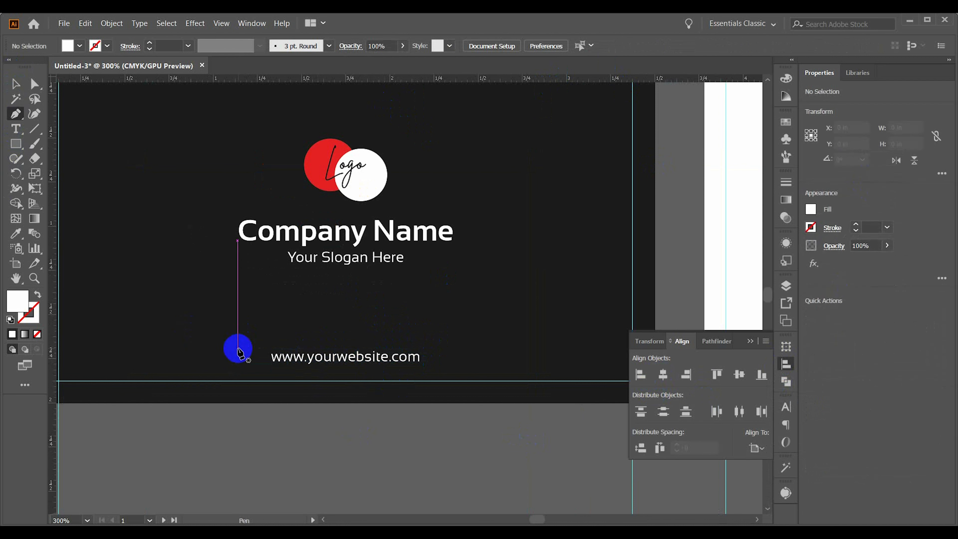
left_click(244, 350)
left_click(469, 350)
left_click(15, 83)
left_click(36, 294)
left_click(246, 316)
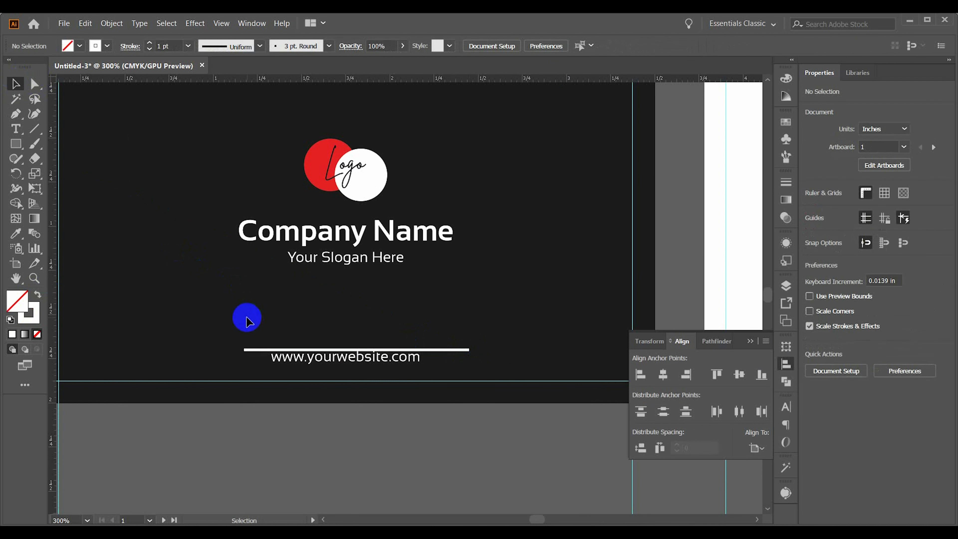
Sample the logo's red circle for the line and apply that red as its stroke with no fill
left_click_drag(246, 316, 256, 365)
left_click(307, 157)
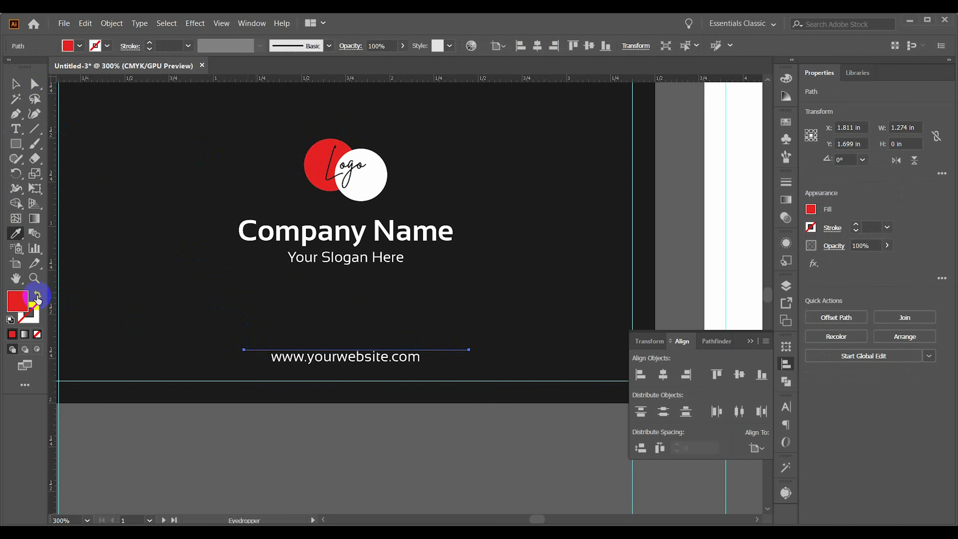
left_click(37, 295)
left_click(16, 84)
Set the red line's stroke weight to 0.5 pt
left_click(228, 306)
left_click_drag(228, 306, 250, 373)
left_click(167, 45)
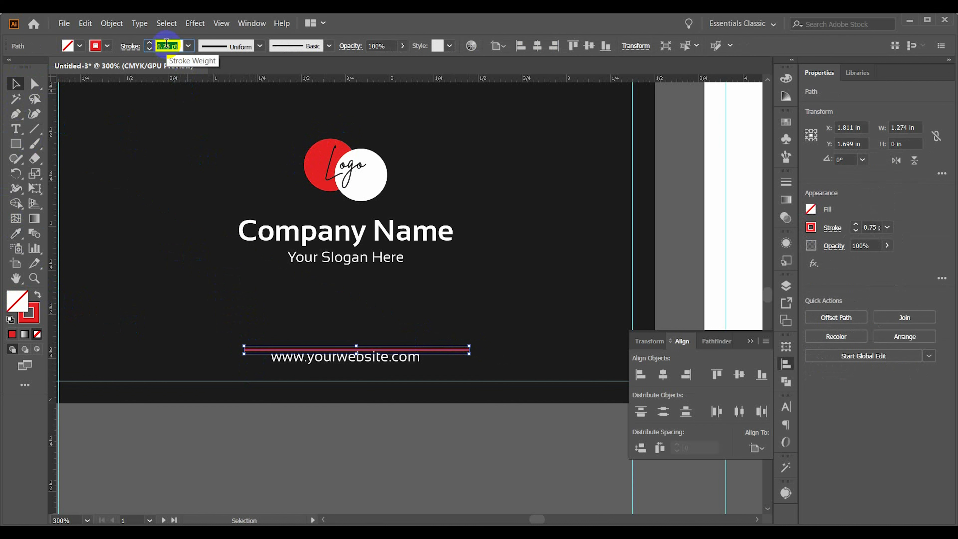
key("Down")
Center the red line horizontally on the artboard and nudge it slightly up from the website text
left_click(230, 306)
left_click_drag(230, 306, 360, 372)
left_click(424, 44)
left_click(479, 275)
left_click(403, 350)
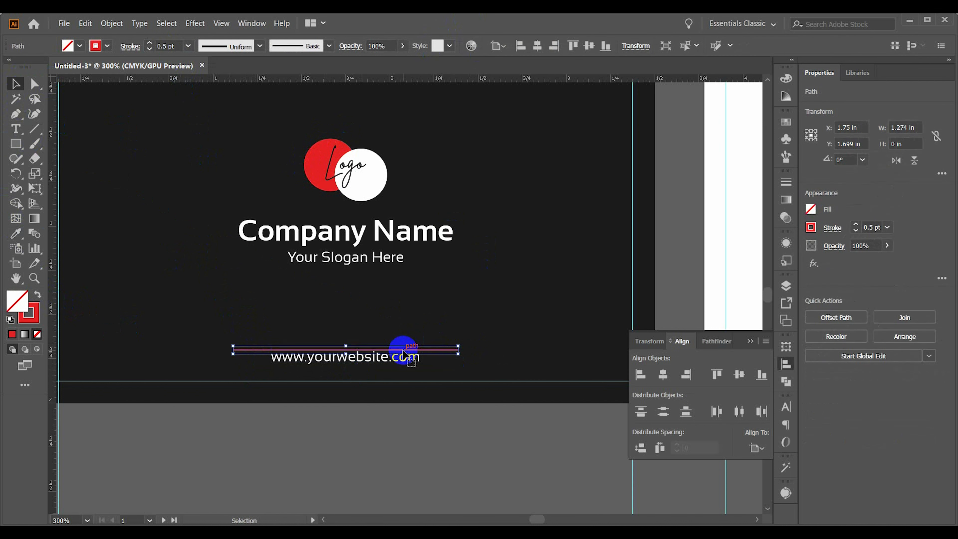
left_click(299, 298)
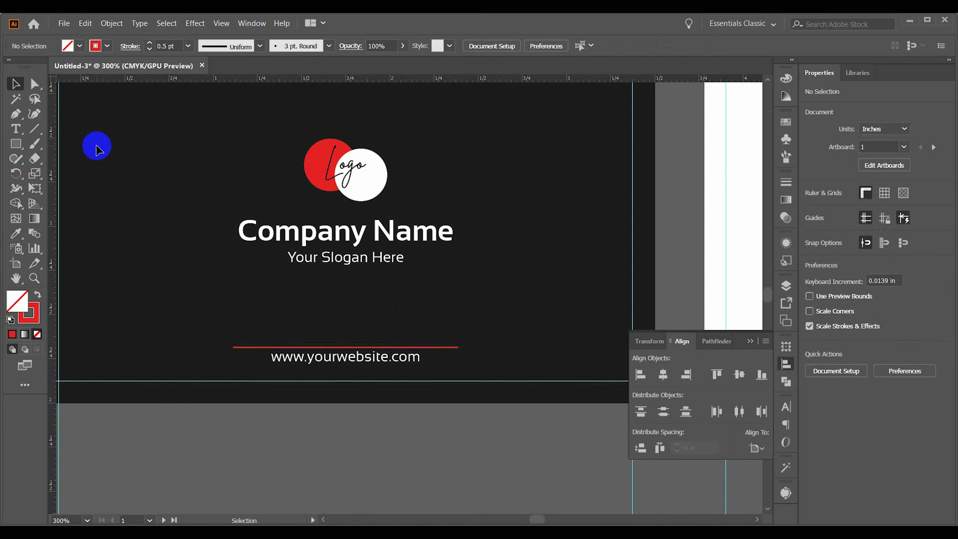
Open the ContactIcons6 EPS file from inside the D:\Design\Illustration folder
left_click(64, 23)
left_click(99, 60)
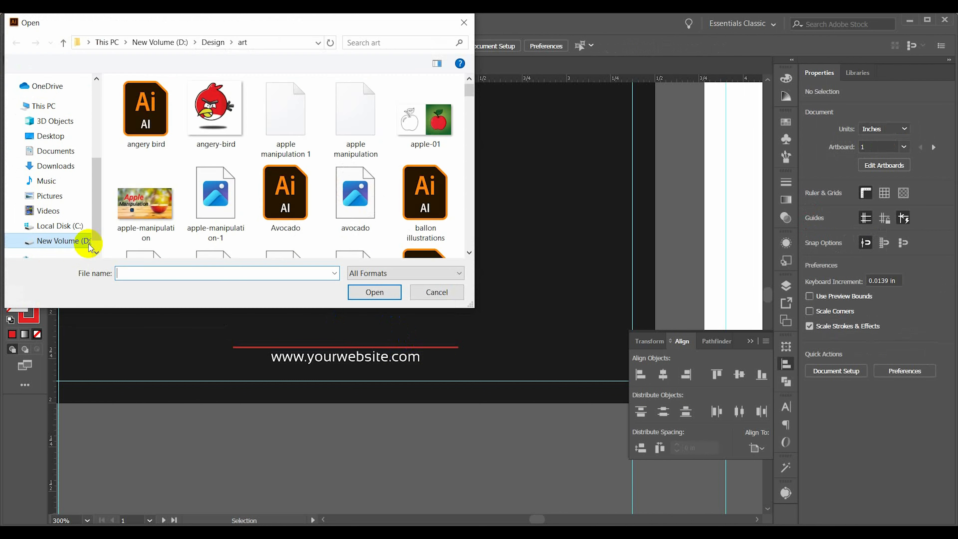
left_click(63, 42)
left_click(62, 42)
left_click(63, 42)
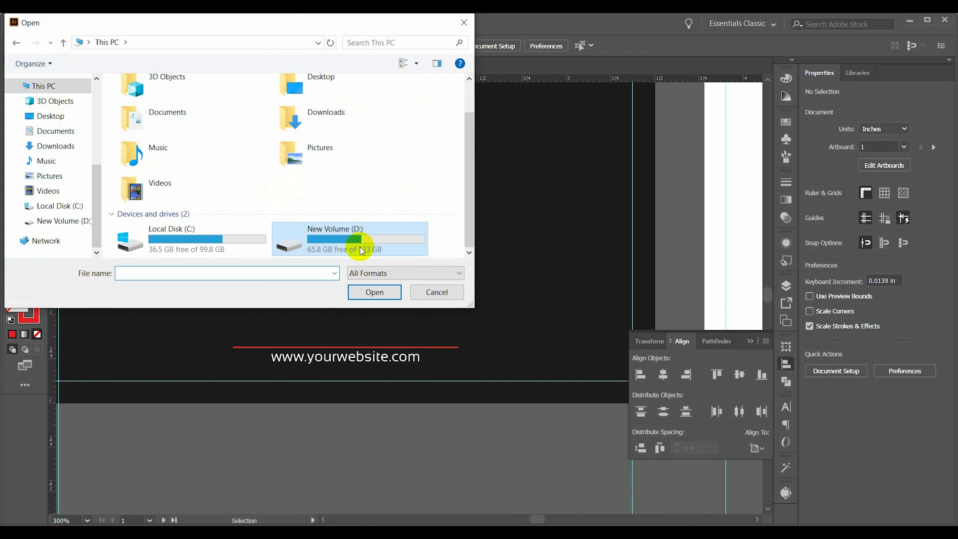
double_click(360, 250)
double_click(149, 112)
scroll(264, 158, "down", 2)
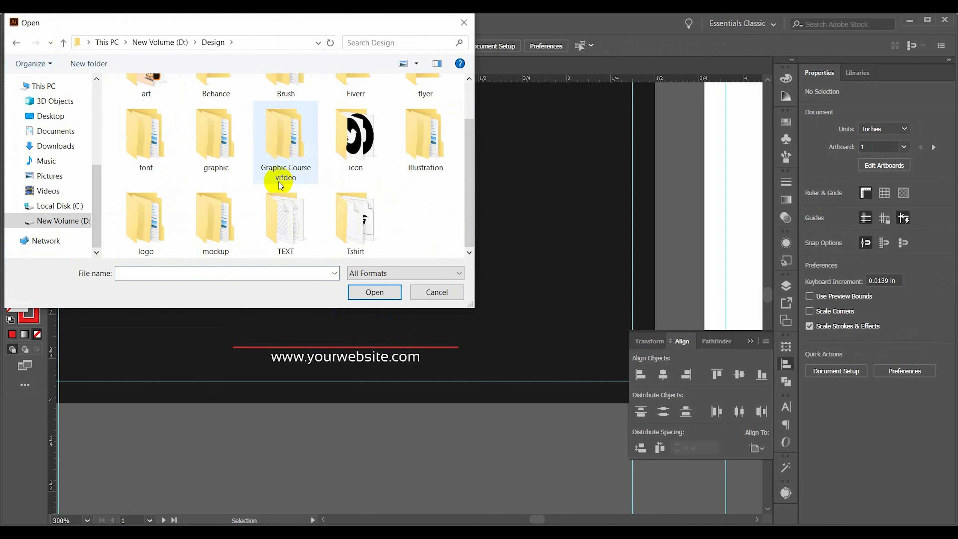
double_click(418, 149)
double_click(140, 117)
double_click(287, 147)
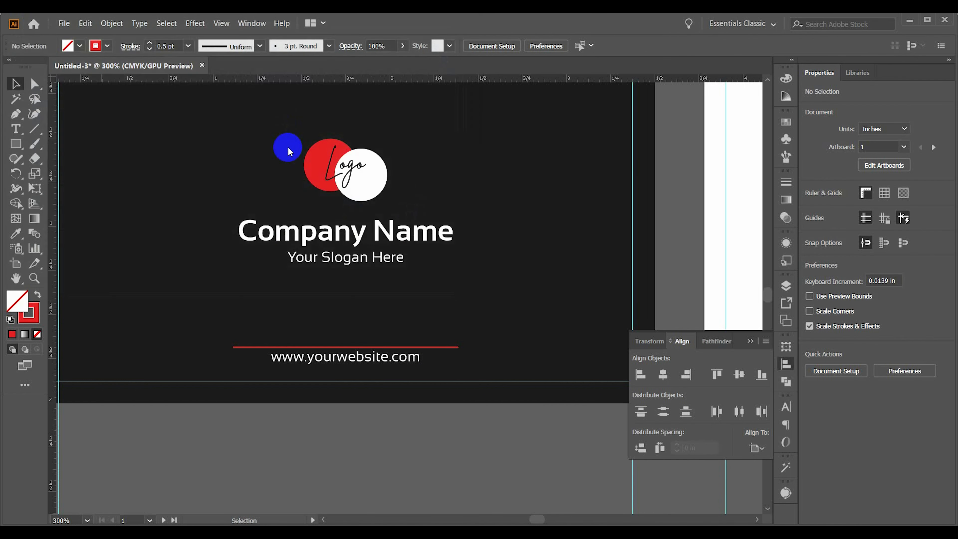
Ungroup the contact icon set into separately selectable icons
right_click(504, 380)
left_click(522, 285)
left_click(513, 258)
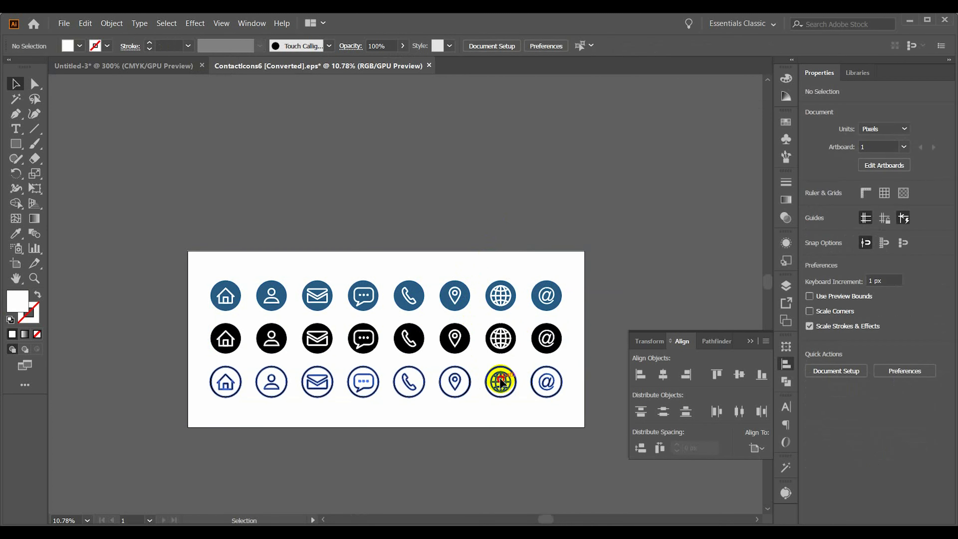
right_click(501, 381)
left_click(518, 280)
left_click(492, 242)
Separate the globe icon from the icon set and bring it into the business card document
left_click_drag(501, 381, 224, 182)
right_click(410, 178)
left_click(439, 267)
left_click(555, 118)
left_click_drag(321, 355, 322, 354)
scroll(445, 378, "down", 3)
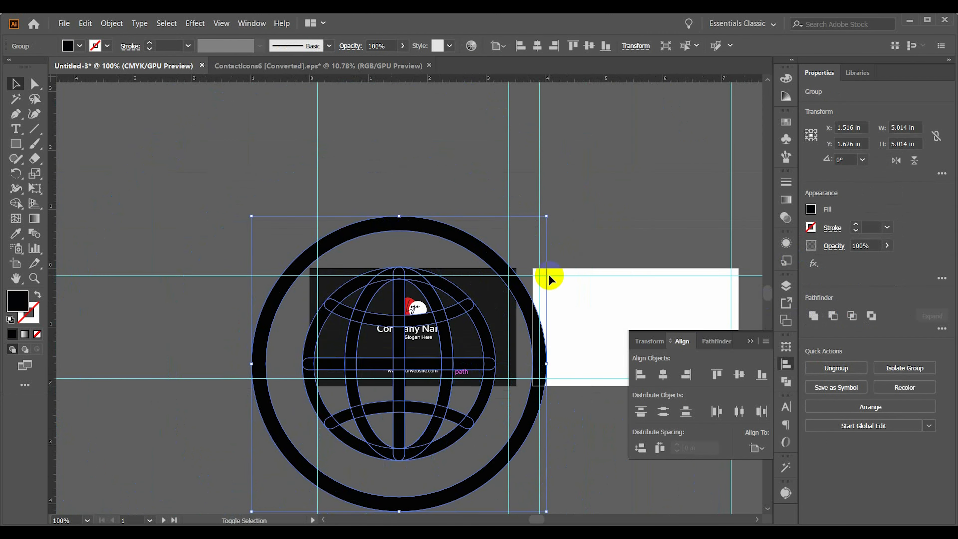
Scale the globe icon down to about 0.085 in wide and move it above the red line
left_click_drag(545, 365, 409, 365)
left_click(414, 409)
scroll(412, 368, "up", 5)
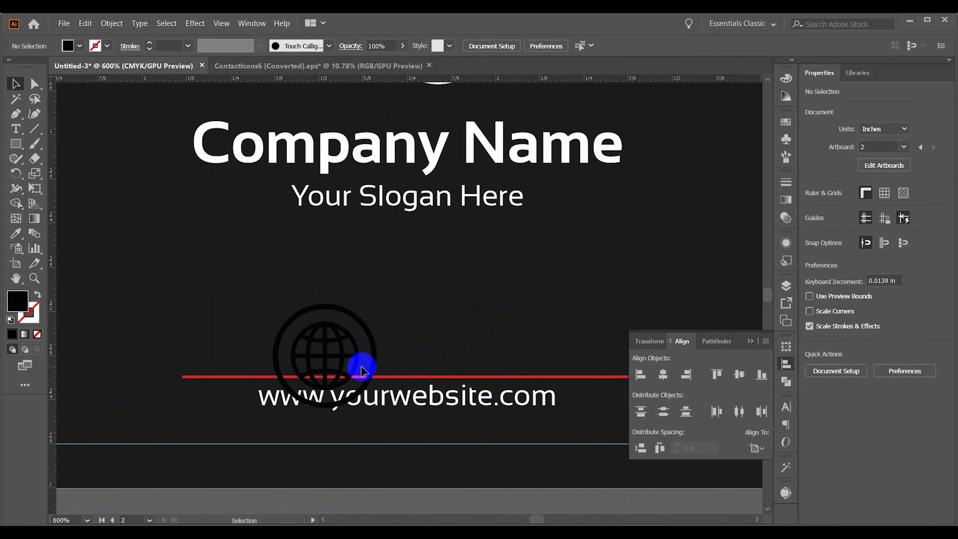
left_click_drag(350, 359, 430, 309)
left_click_drag(459, 307, 423, 306)
Lower the globe icon to sit just above the red line, horizontally centered on the card
key("ctrl+0")
left_click(429, 374)
left_click_drag(413, 392, 413, 412)
left_click(451, 394)
scroll(412, 419, "up", 4)
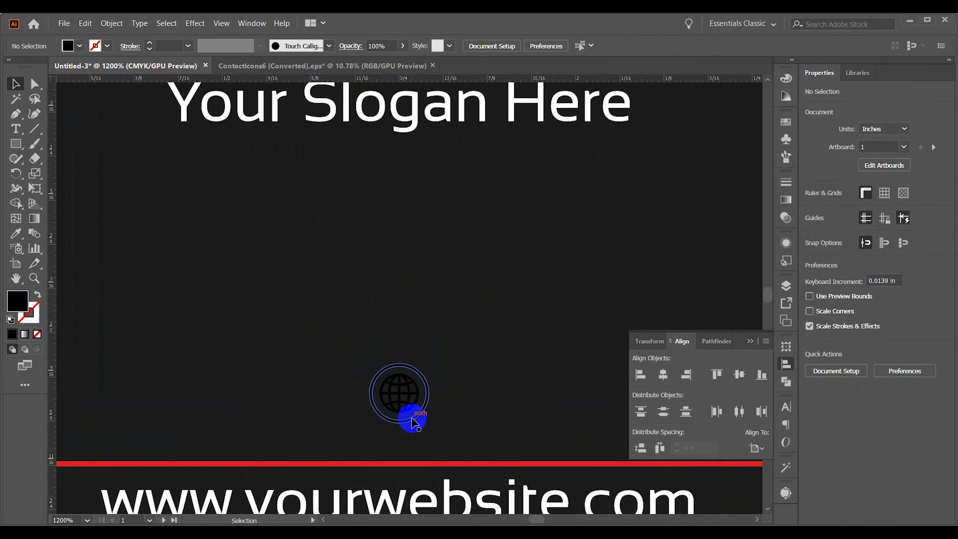
Try to recolor the globe icon's outer ring by sampling the red line
key("a")
left_click(386, 412)
left_click(16, 233)
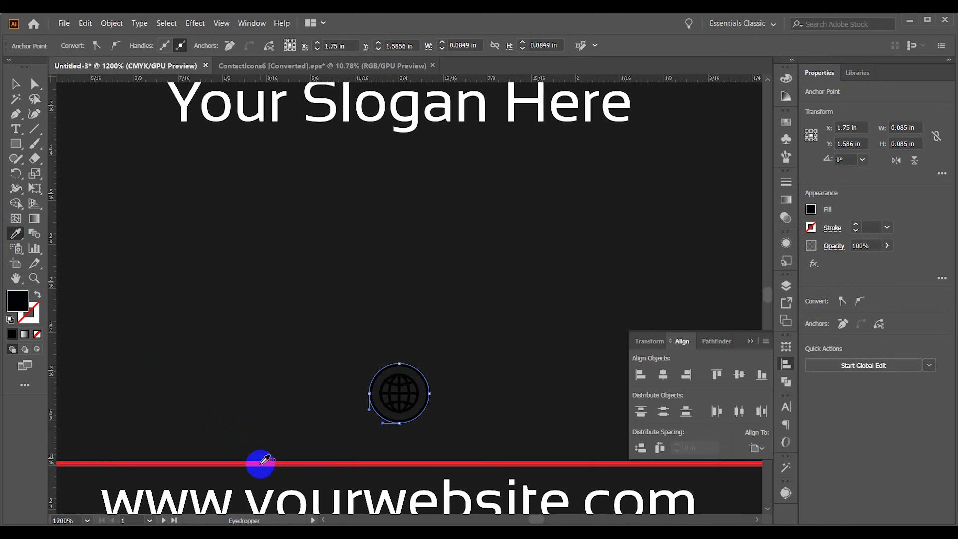
left_click(264, 463)
left_click(16, 84)
left_click(255, 290)
Try ungrouping the recolored globe icon, and undo both the ungrouping and the red recoloring
left_click(374, 382)
right_click(374, 382)
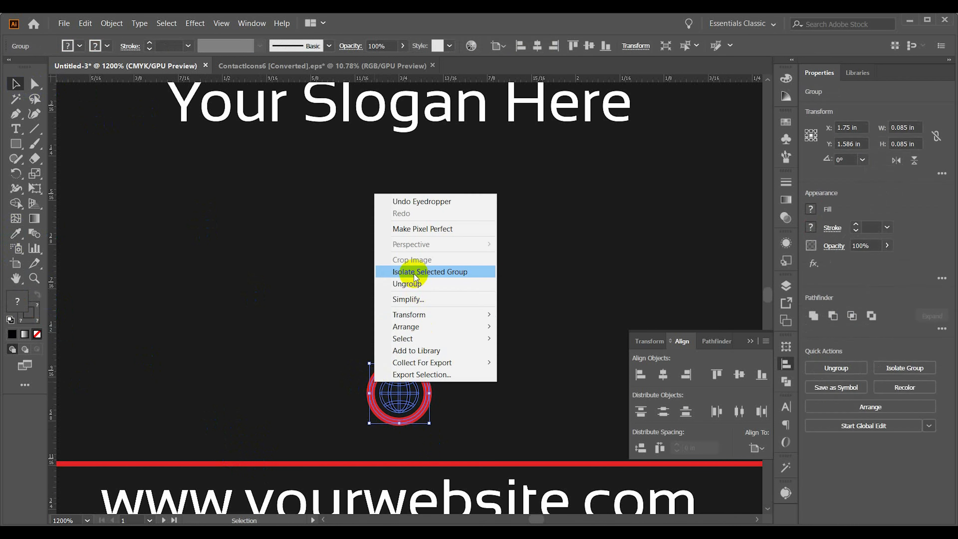
left_click(419, 283)
left_click(432, 339)
key("ctrl+z")
key("ctrl+z")
Ungroup the black globe icon above the red line
left_click(408, 374)
right_click(399, 363)
left_click(431, 265)
left_click(422, 347)
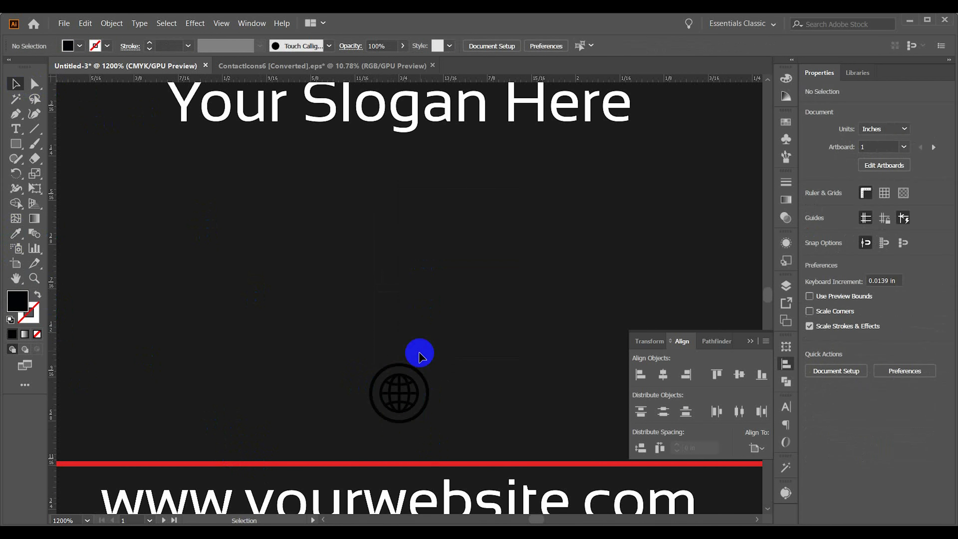
Fill the globe icon's outer ring with red
left_click(410, 367)
double_click(18, 301)
left_click(374, 237)
left_click(338, 242)
key("Return")
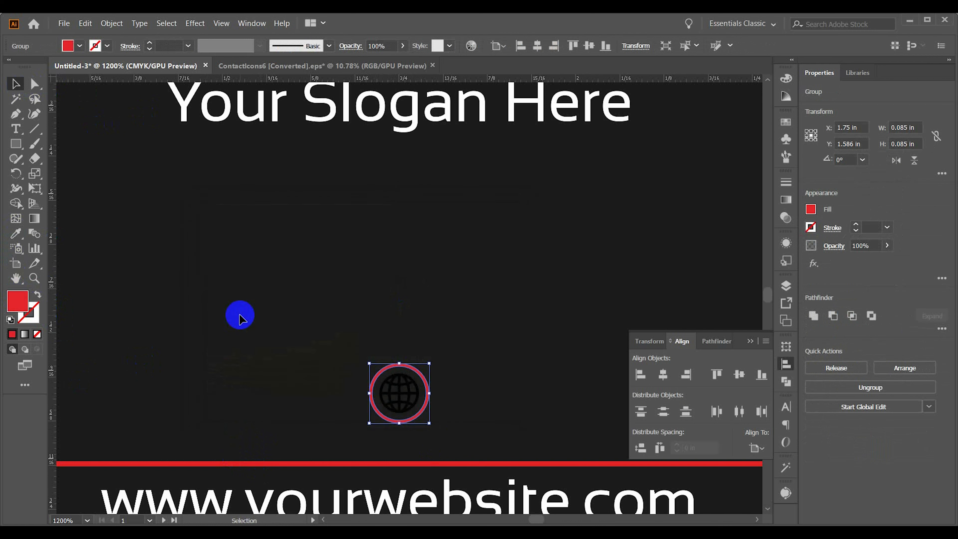
left_click(211, 264)
Fill the inner globe symbol with white
left_click(396, 407)
double_click(18, 301)
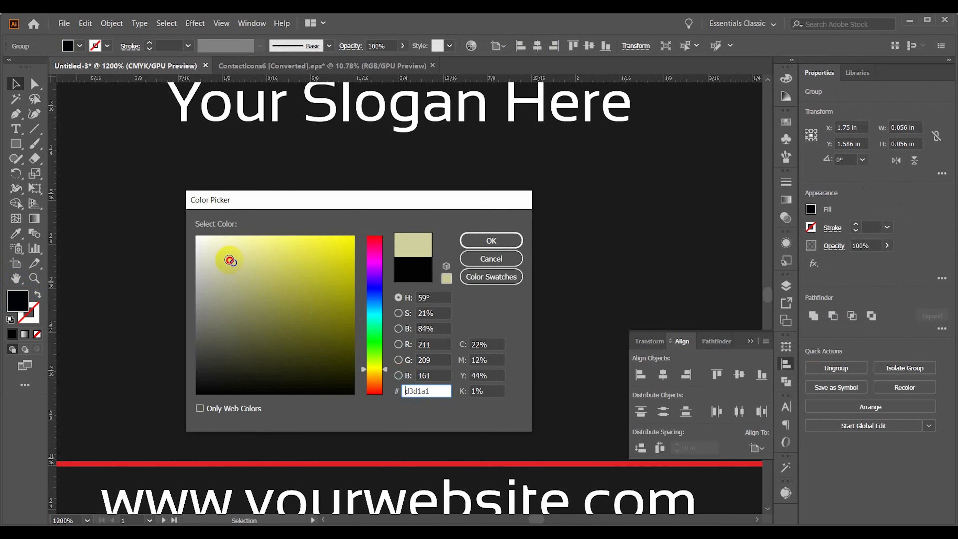
left_click_drag(231, 257, 181, 232)
key("Return")
left_click(139, 148)
key("ctrl+0")
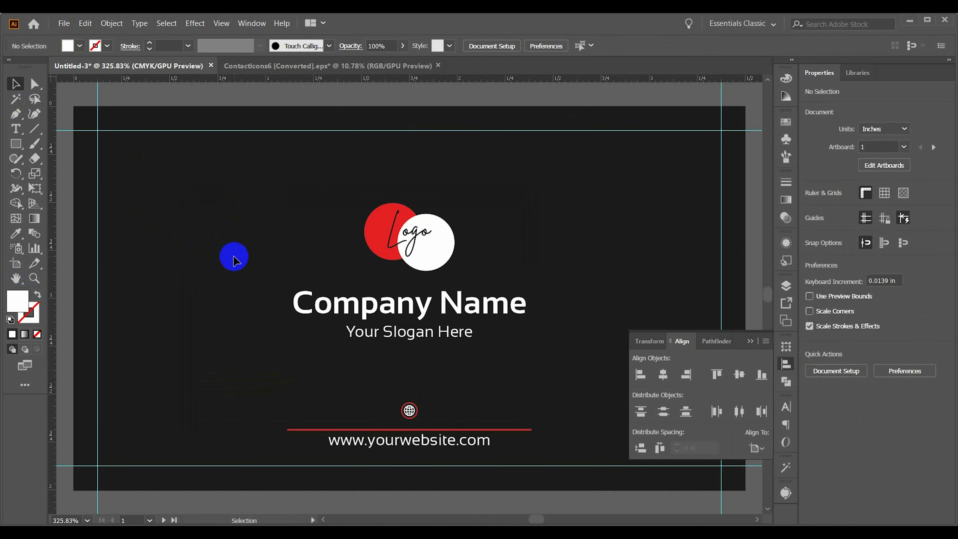
Select the red ring and white globe together and set their alignment reference
scroll(413, 413, "up", 5)
left_click(430, 392)
left_click_drag(432, 392, 426, 391)
left_click(487, 381)
left_click_drag(472, 378, 446, 313)
left_click(16, 114)
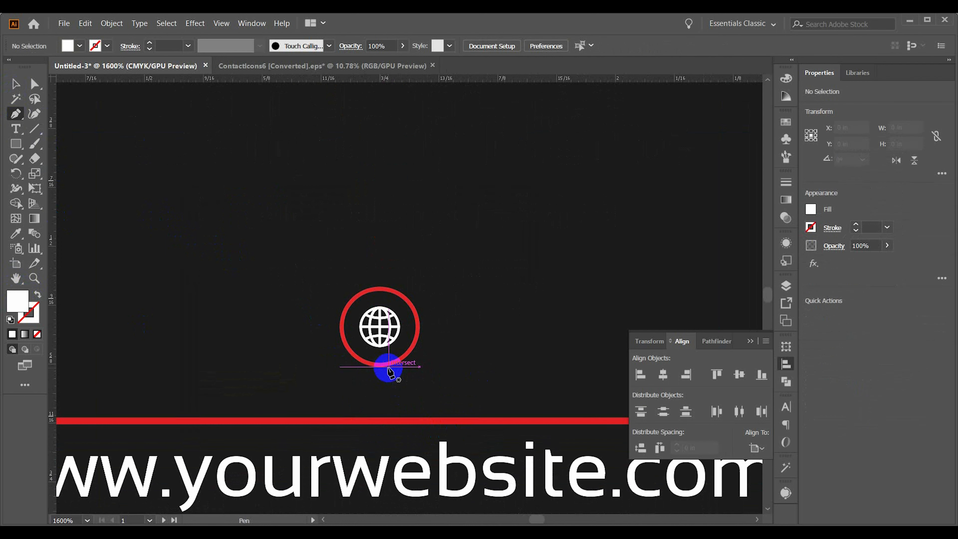
left_click(415, 350)
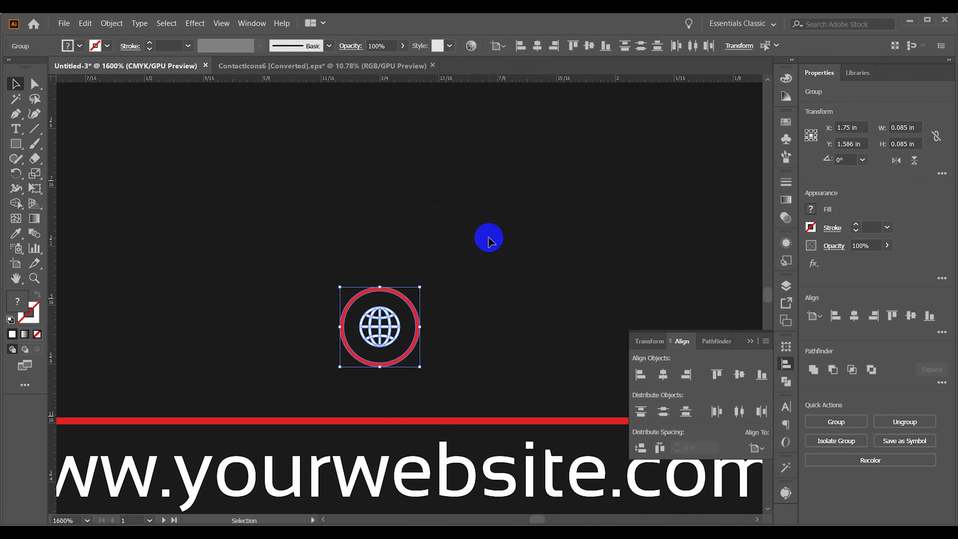
left_click(497, 50)
left_click(520, 94)
left_click(522, 188)
Draw a vertical connector about 0.06 in long from the red line up to the ring, with a white stroke and no fill
key("p")
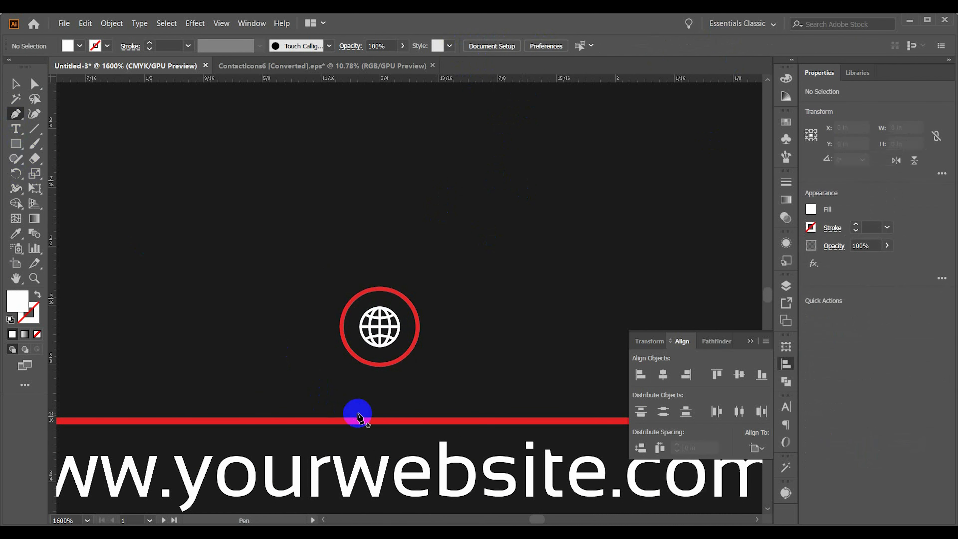
left_click(378, 421)
left_click(380, 364)
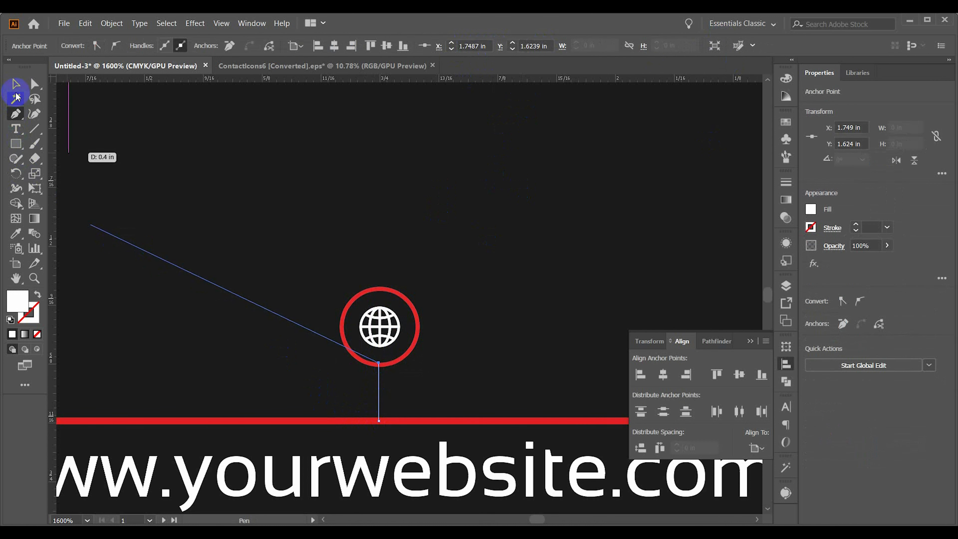
key("v")
left_click(37, 295)
left_click(180, 199)
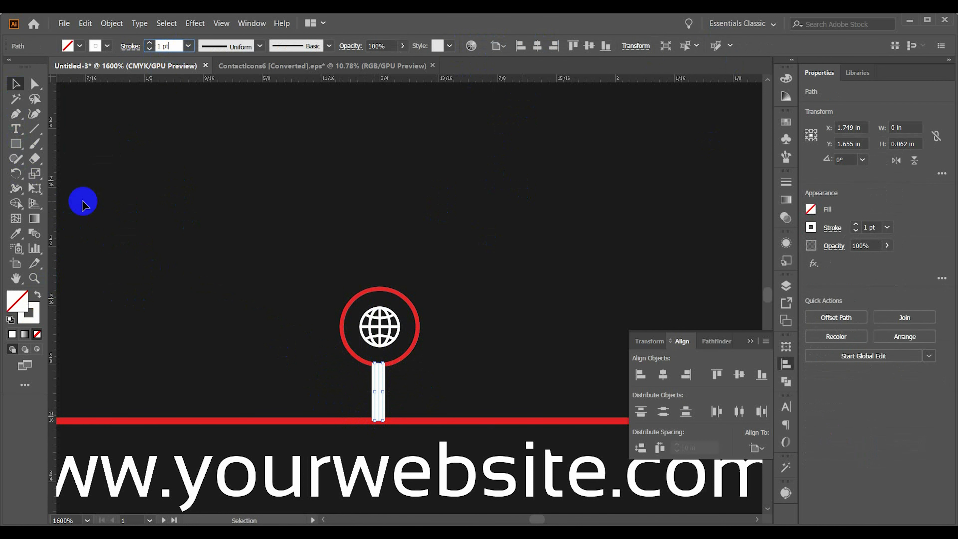
Apply the red line's stroke style to the vertical connector and center it horizontally with the globe icon
key("i")
left_click(273, 418)
left_click_drag(318, 278, 463, 393)
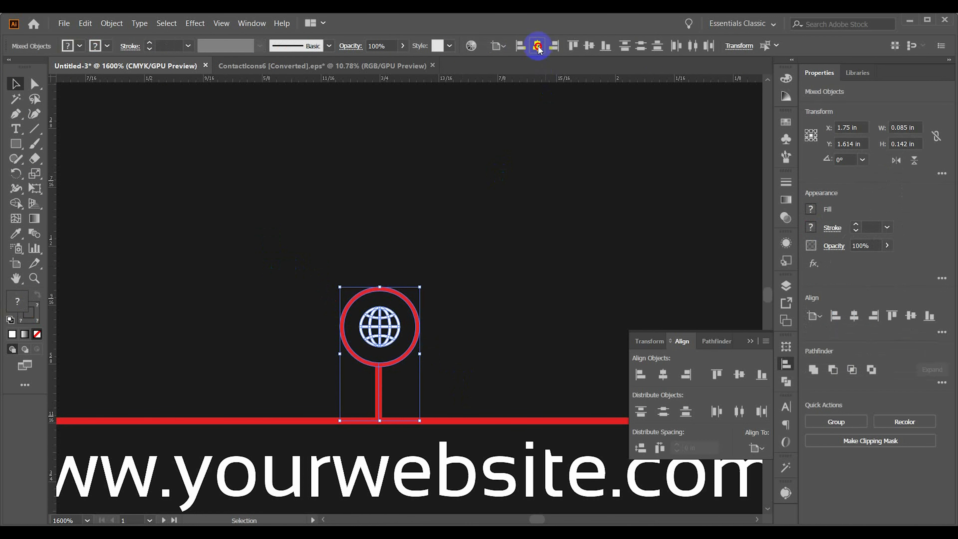
left_click(538, 46)
left_click(523, 200)
Draw a small circle about 0.015 in wide where the connector meets the red line, filled red without a stroke
right_click(23, 140)
left_click(53, 174)
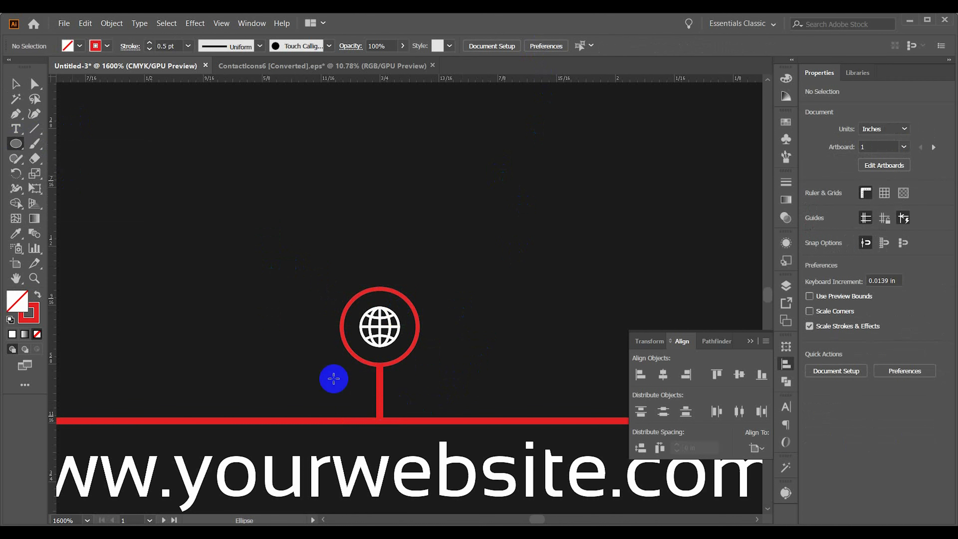
scroll(380, 423, "up", 1)
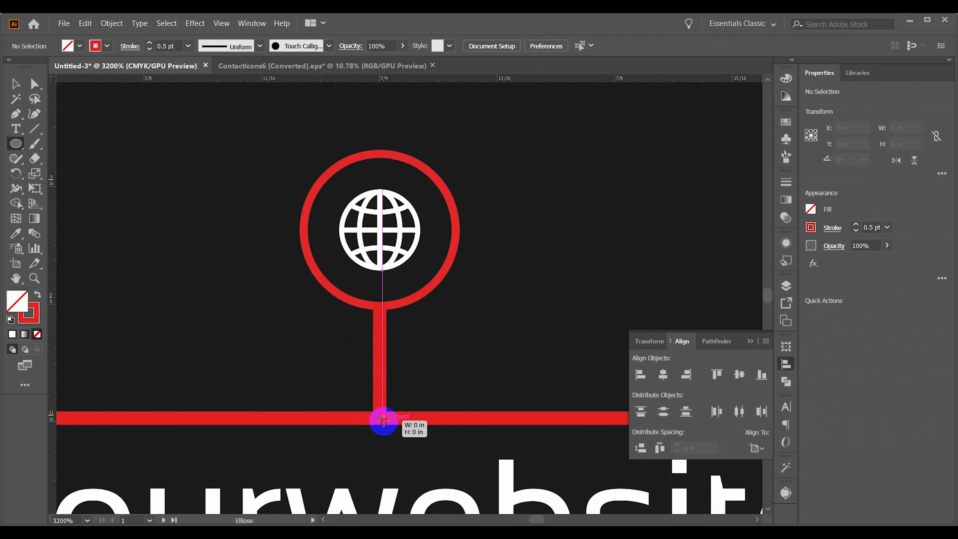
left_click(16, 84)
left_click_drag(387, 426, 384, 421)
left_click(38, 295)
left_click(273, 387)
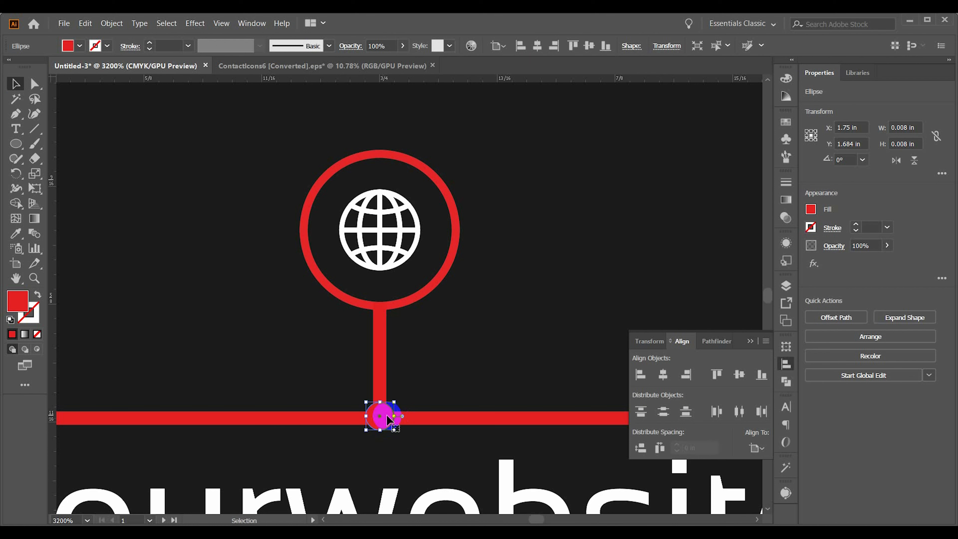
Reposition the small red dot over the junction of the vertical connector and the horizontal line
left_click(423, 372)
left_click(381, 416)
key("Up")
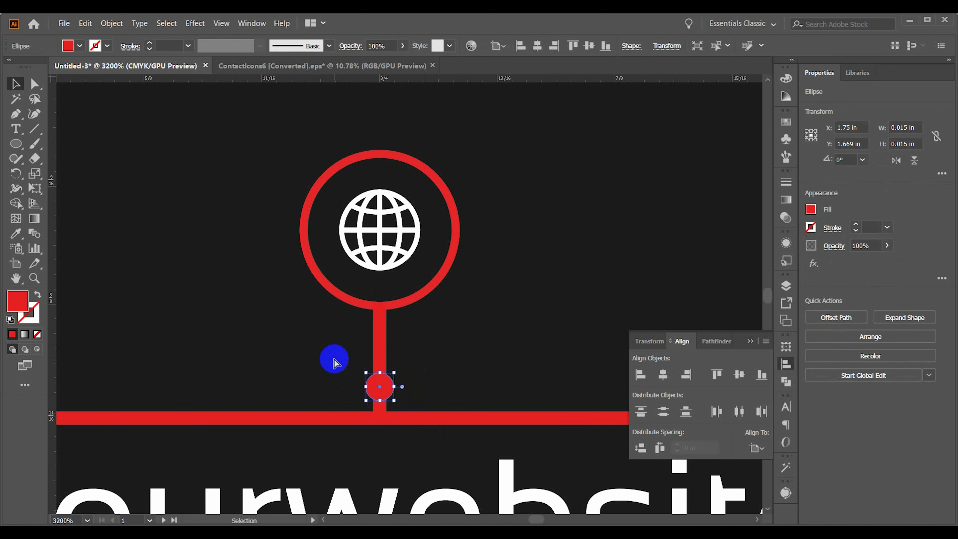
scroll(377, 379, "up", 2)
scroll(378, 379, "down", 3)
scroll(577, 321, "left", 1)
scroll(577, 321, "right", 2)
scroll(246, 341, "up", 1)
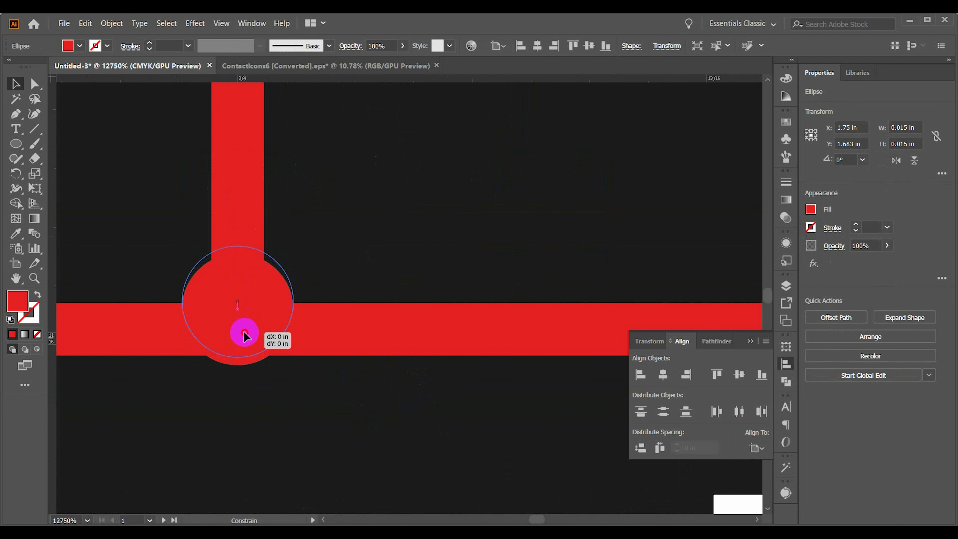
left_click_drag(244, 333, 245, 332)
left_click(319, 280)
scroll(321, 280, "down", 2)
Enlarge the red junction dot to about 0.019 in wide
left_click(281, 290)
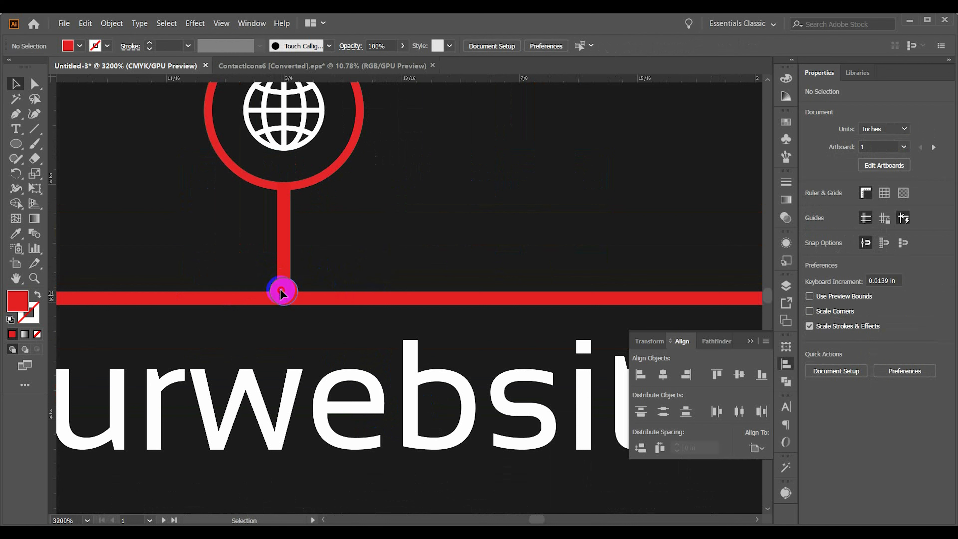
left_click_drag(299, 306, 302, 310)
left_click(330, 268)
left_click(285, 294)
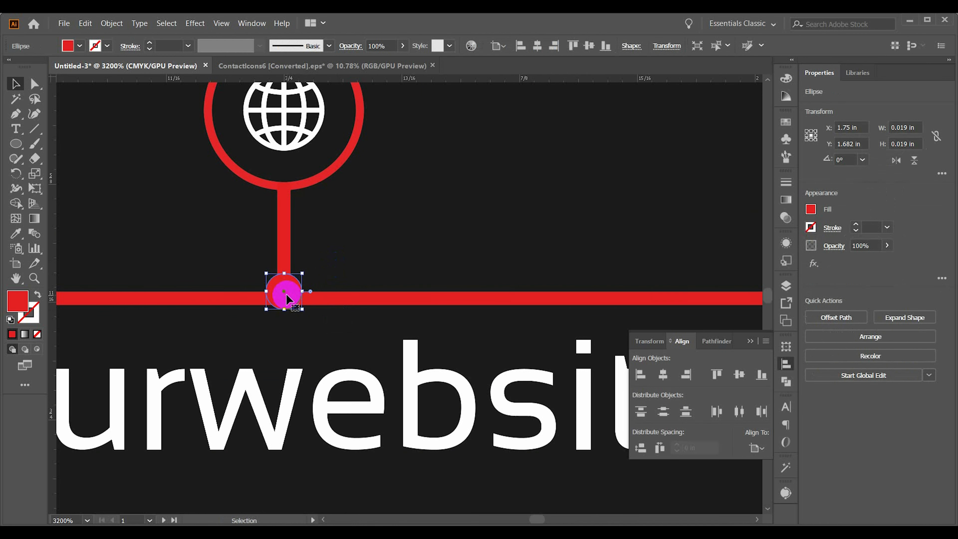
Center the red junction dot vertically on the horizontal red line
scroll(286, 297, "up", 1)
scroll(286, 297, "left", 2)
left_click(433, 304)
left_click(460, 282)
left_click(387, 301, "shift")
left_click(418, 278)
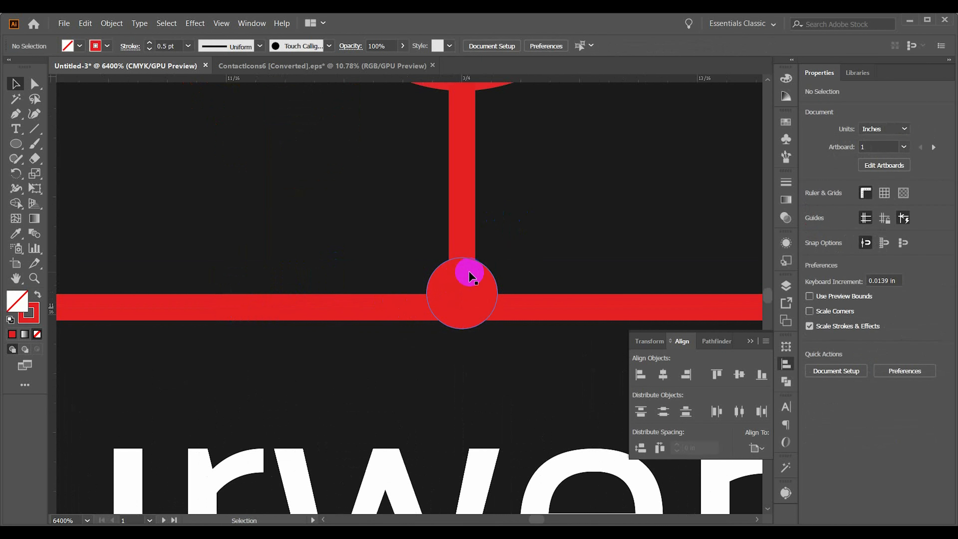
left_click(467, 276)
left_click(347, 307, "shift")
left_click(588, 46)
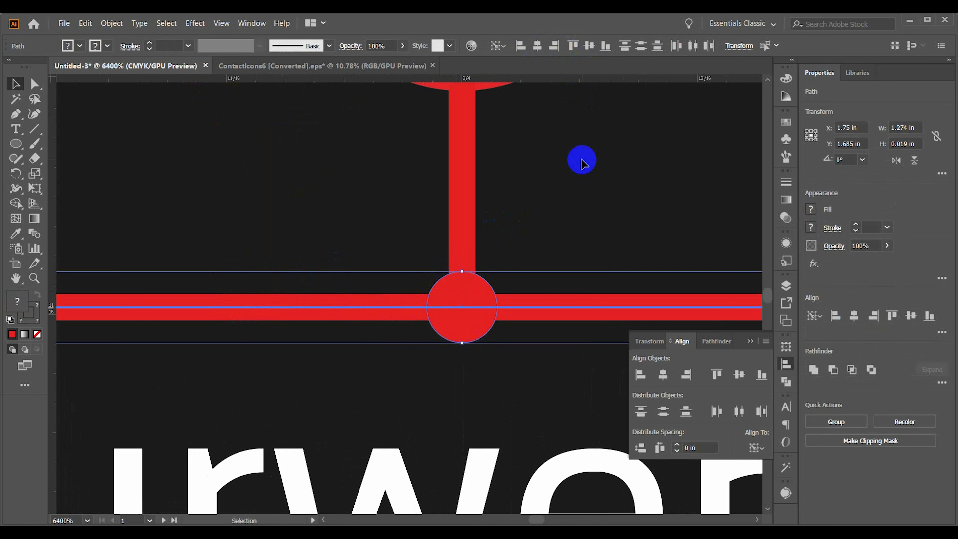
left_click(579, 158)
key("ctrl+0")
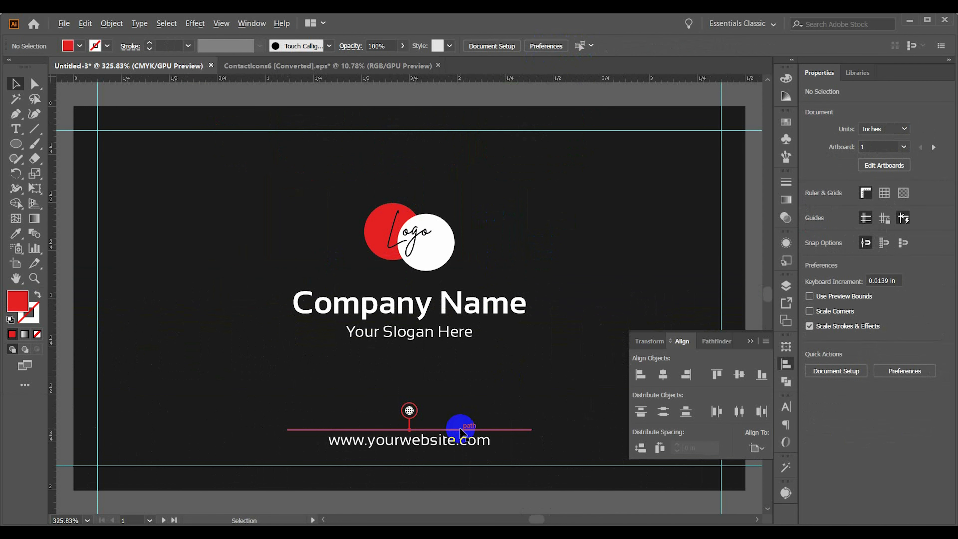
Give the horizontal red line a 0.75 pt stroke with a width profile tapering toward both ends
left_click(462, 430)
left_click(252, 279)
left_click(293, 430)
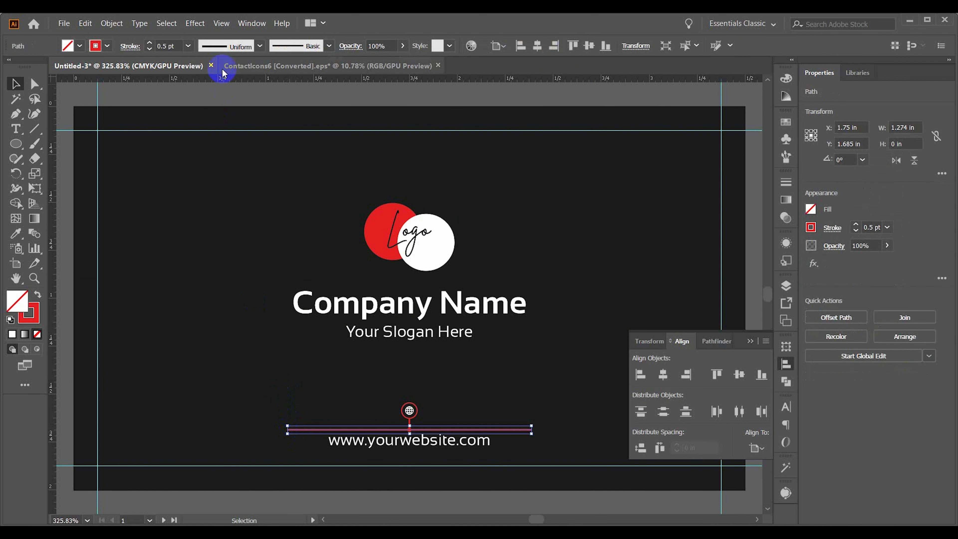
left_click(223, 73)
left_click(250, 331)
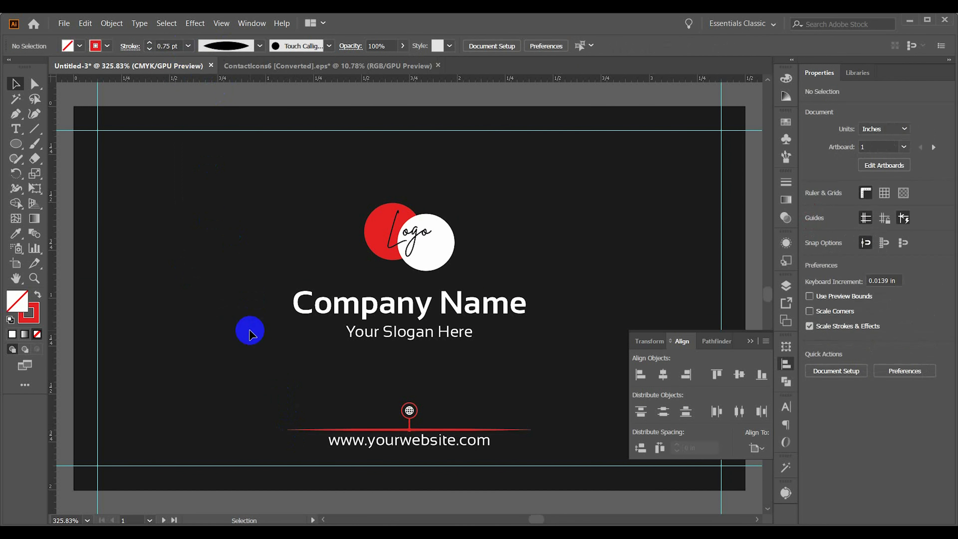
Move the website text slightly lower below the red line, and group all the front card's content
left_click(420, 448)
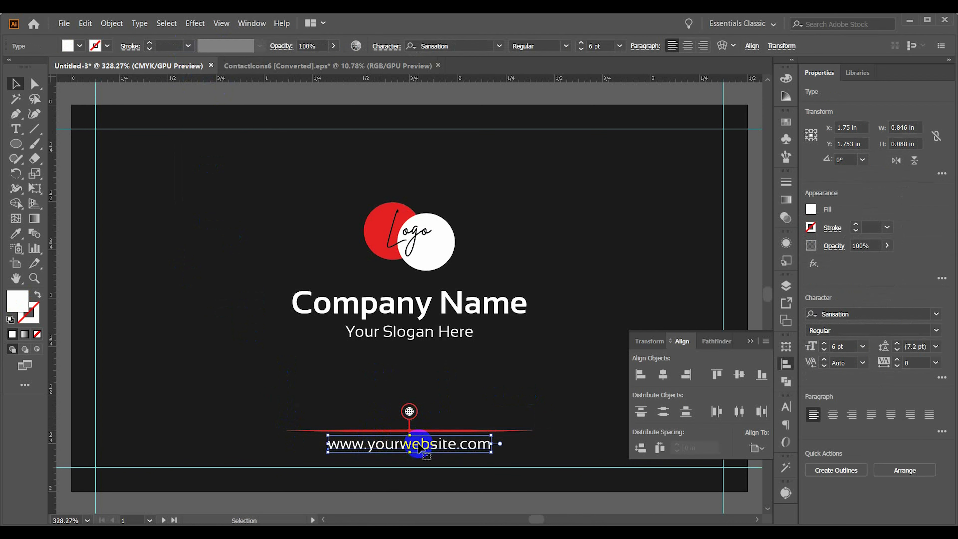
left_click(323, 359)
scroll(323, 358, "down", 3)
left_click_drag(267, 303, 443, 419)
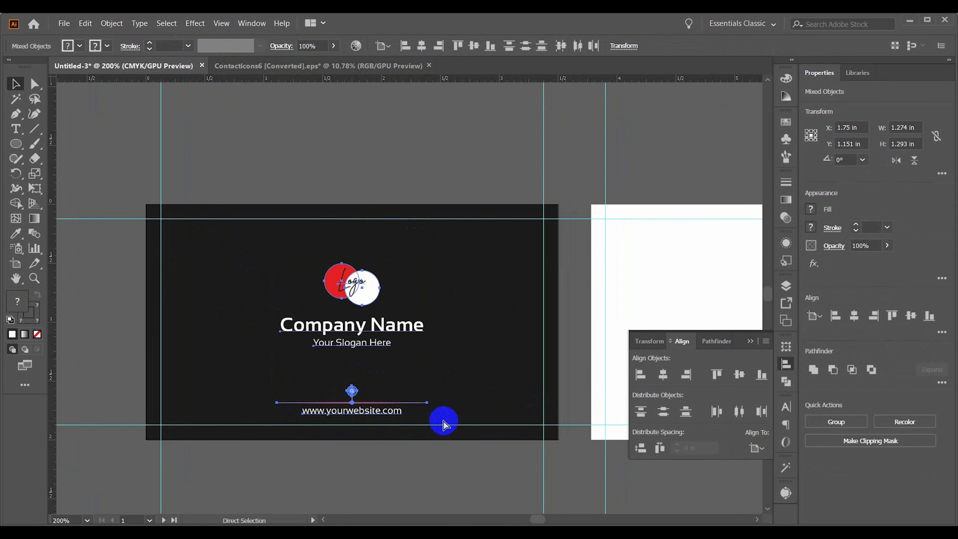
key("ctrl+g")
left_click(457, 45)
left_click(459, 329)
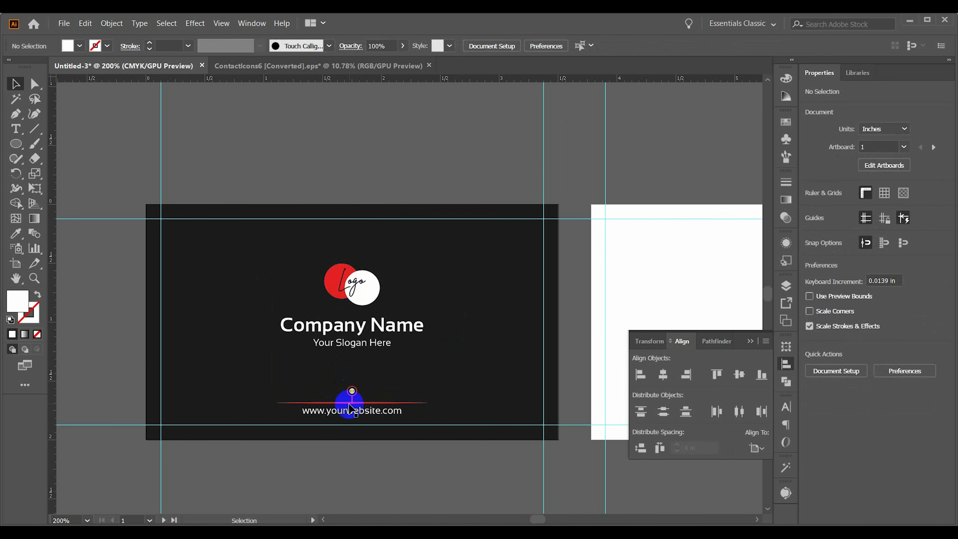
left_click(469, 330)
scroll(359, 310, "down", 1)
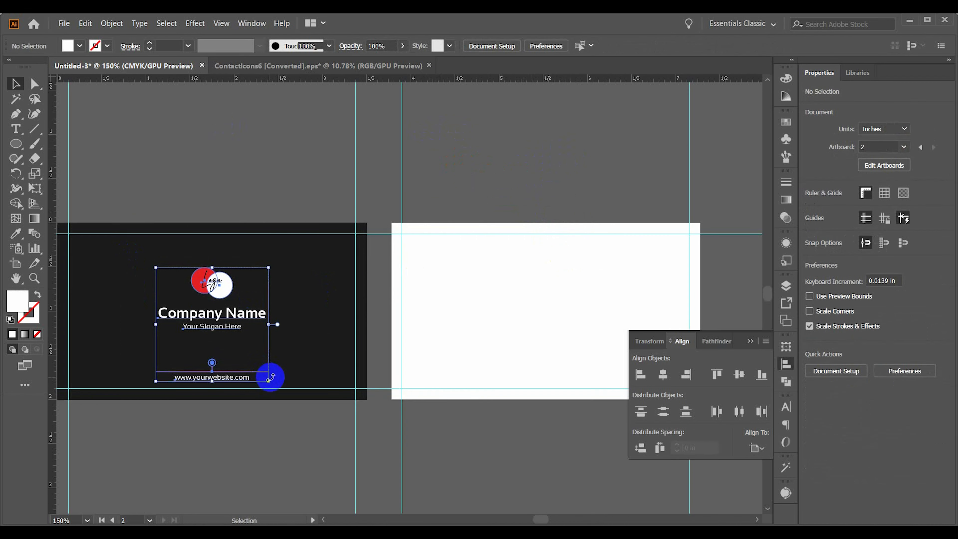
key("ctrl+g")
left_click(318, 287)
left_click(210, 316)
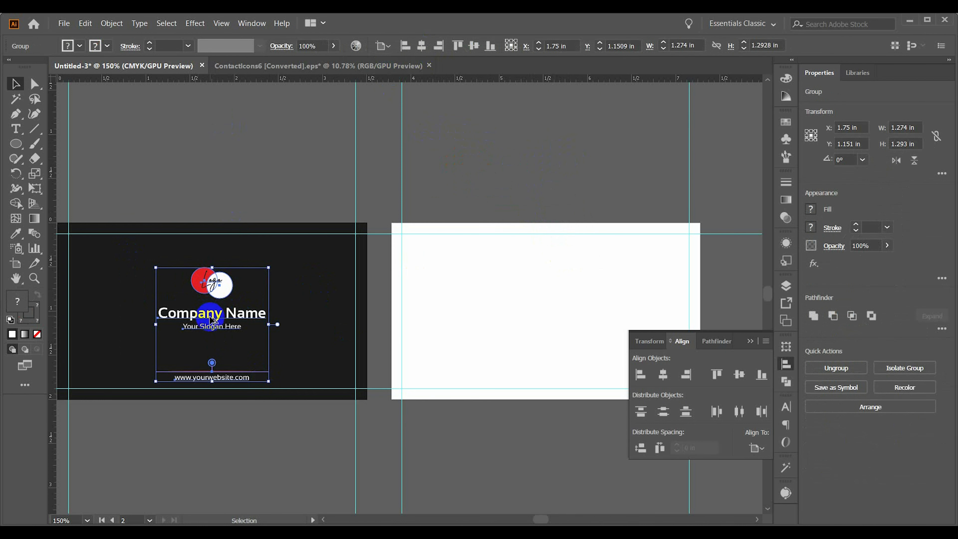
Ungroup the front card's content and place a copy of the logo above the white back card
right_click(210, 318)
left_click(246, 391)
left_click(171, 252)
left_click(212, 286)
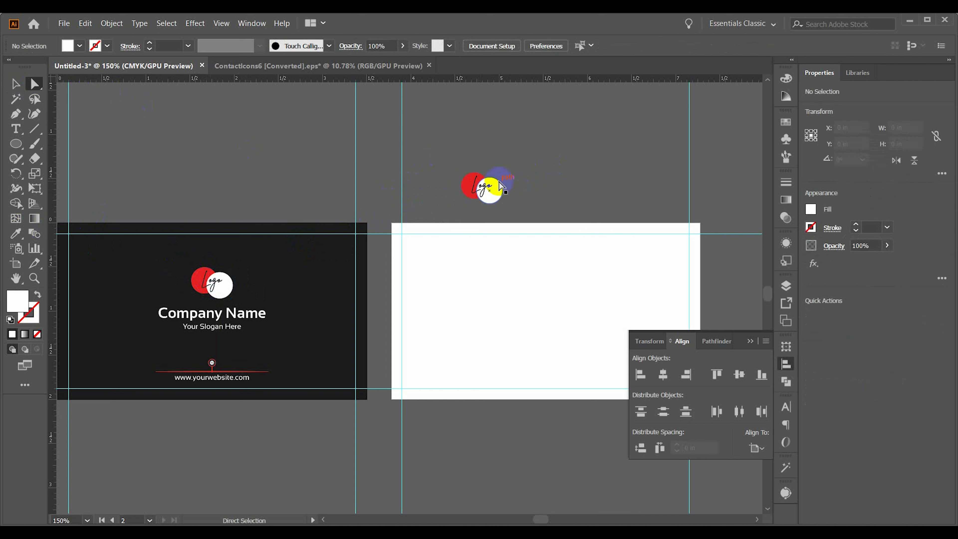
Recolor the copied logo's white circle with the front card's dark background color
left_click(489, 190)
left_click(16, 234)
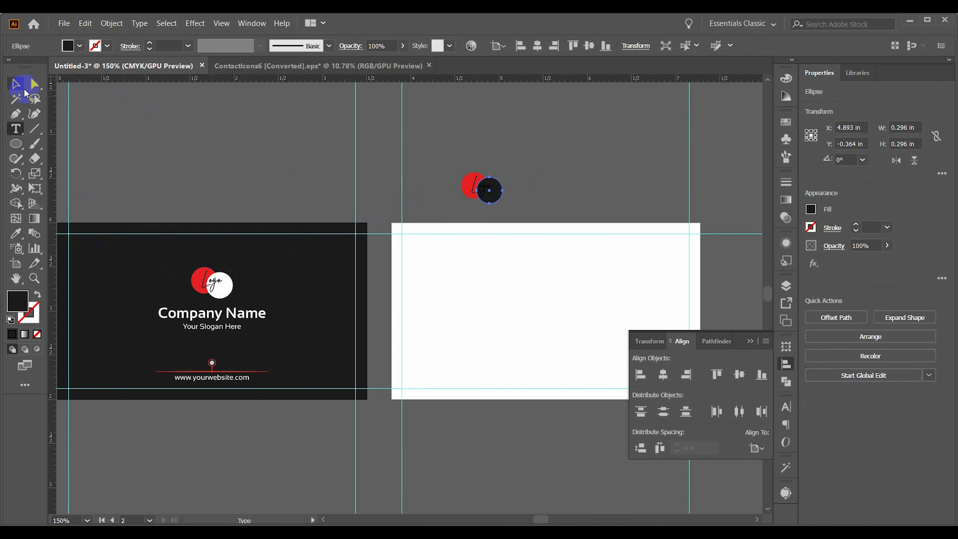
left_click(520, 205)
double_click(486, 191)
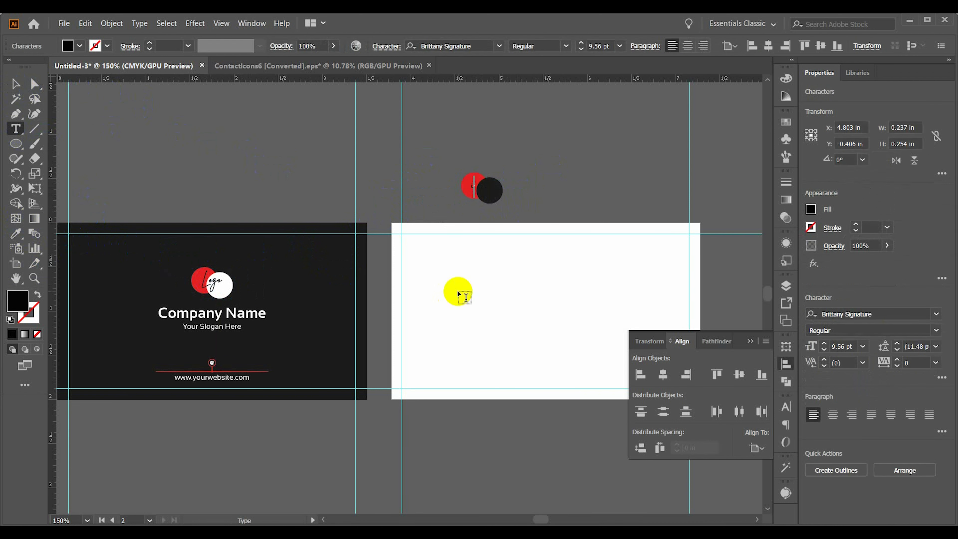
left_click(391, 242)
left_click(181, 123)
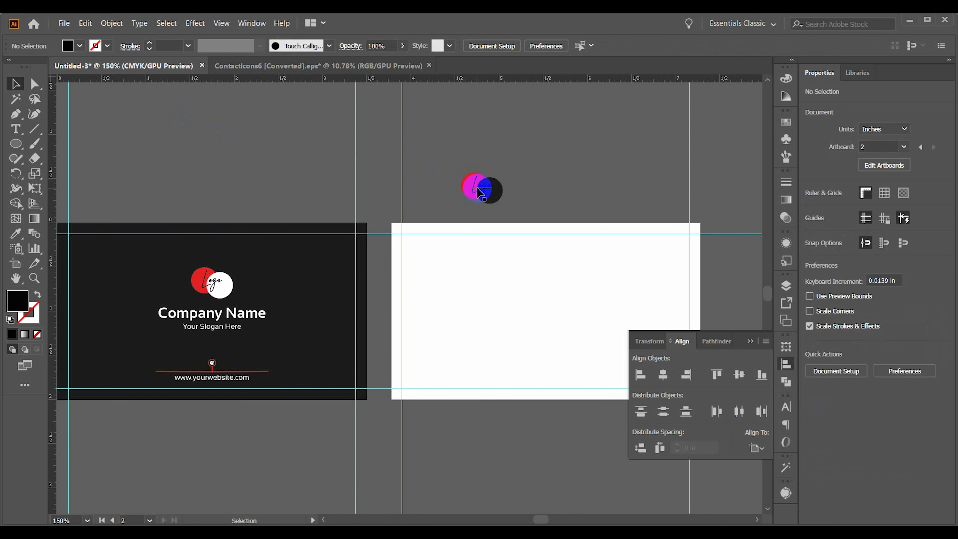
key("ctrl+z")
Recolor the copied logo's script text white
right_click(482, 186)
left_click(512, 265)
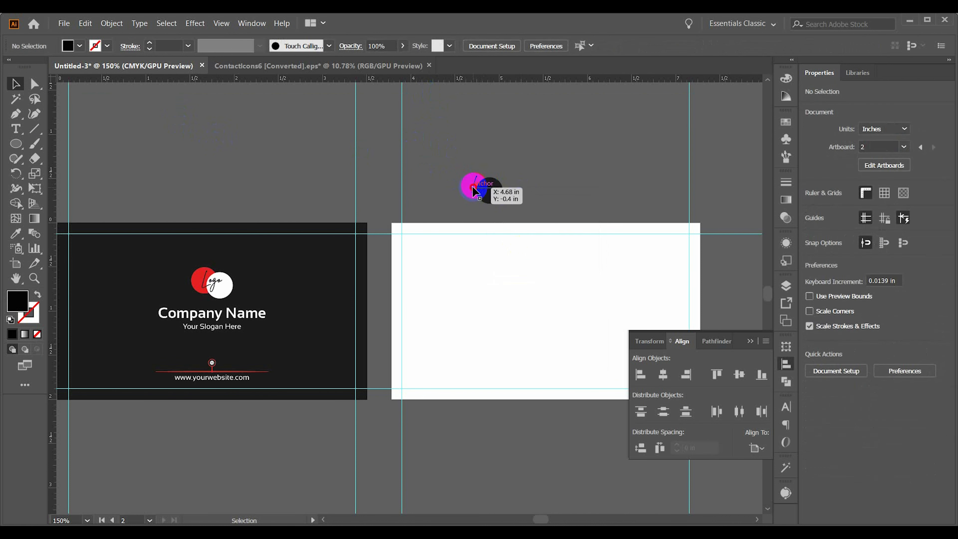
double_click(472, 185)
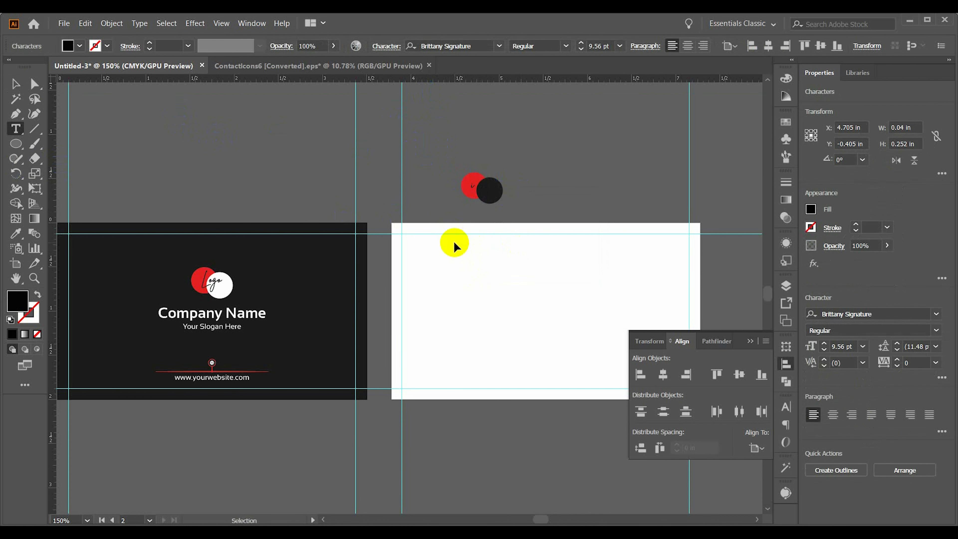
left_click(15, 84)
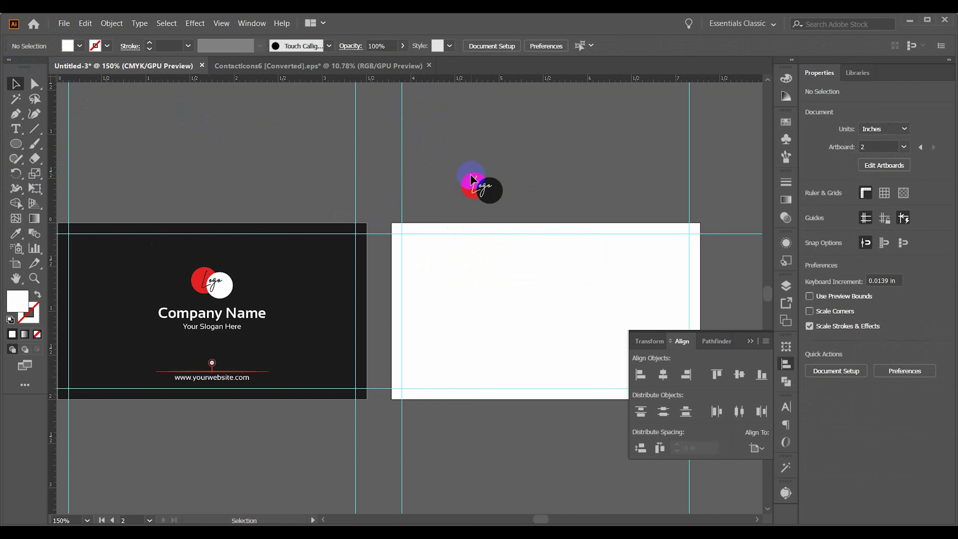
Move the recolored logo copy onto the upper-left area of the white back card
left_click_drag(472, 179, 441, 274)
left_click_drag(500, 219, 434, 306)
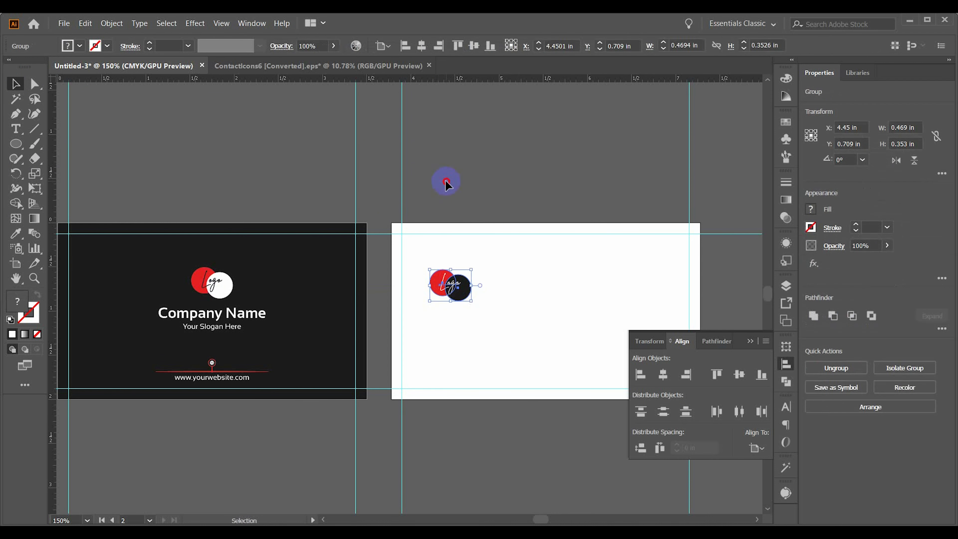
Copy the company name and slogan above the dark front card and recolor the copied text black (000000)
left_click_drag(132, 300, 284, 188)
double_click(18, 301)
left_click(225, 371)
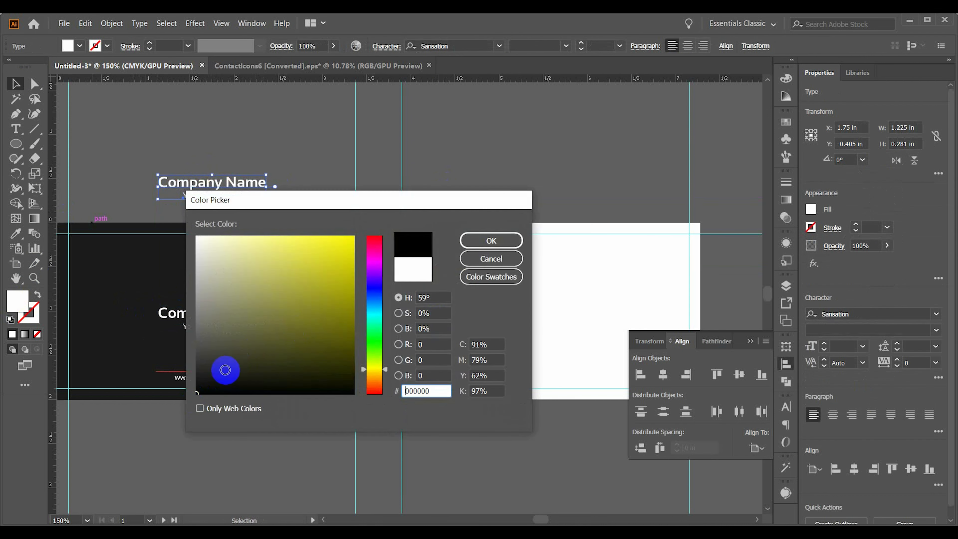
left_click(491, 240)
Move the black company name and slogan onto the back card, center the logo above them, and group everything
left_click_drag(218, 192, 458, 319)
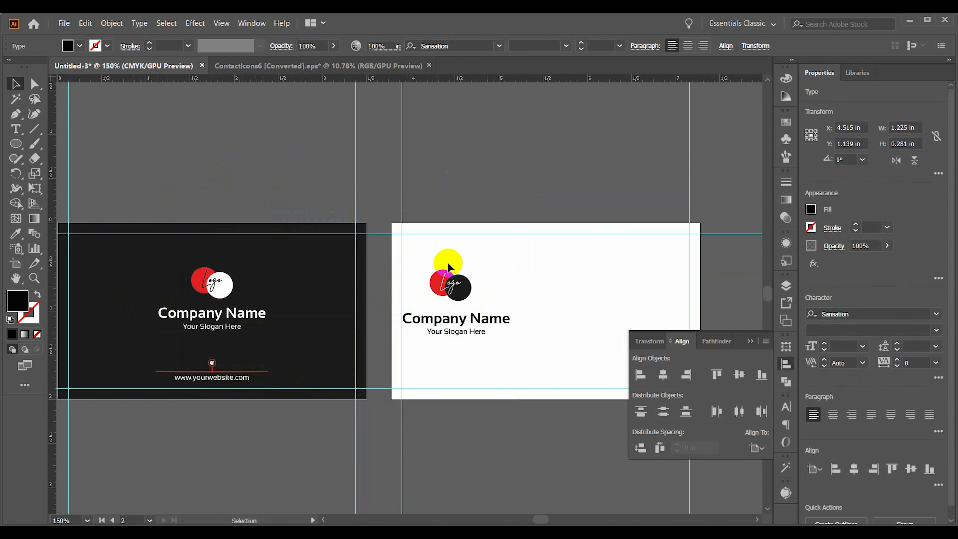
left_click(448, 279, "shift")
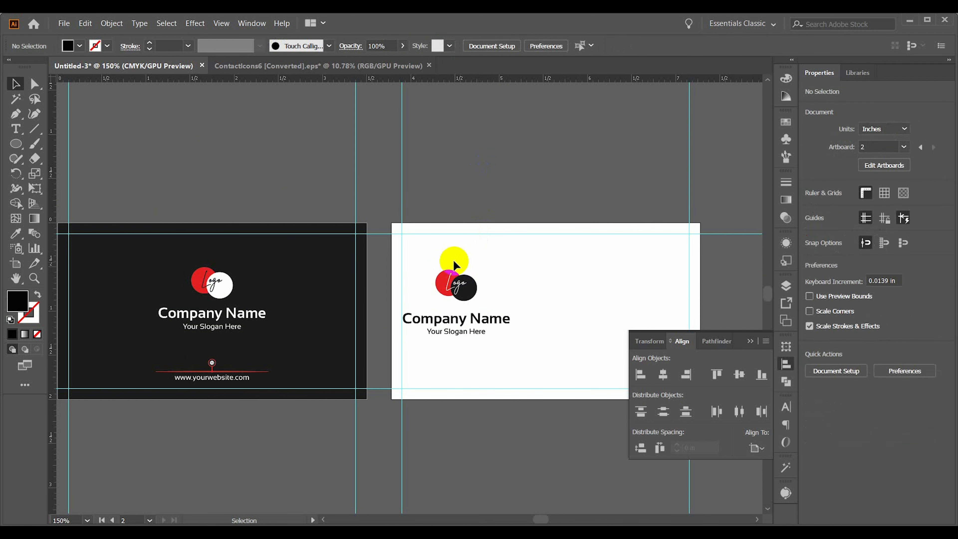
left_click_drag(451, 261, 475, 334)
key("ctrl+g")
Center the branding group vertically on the back card while keeping it in the card's left half
left_click(422, 46)
left_click(474, 45)
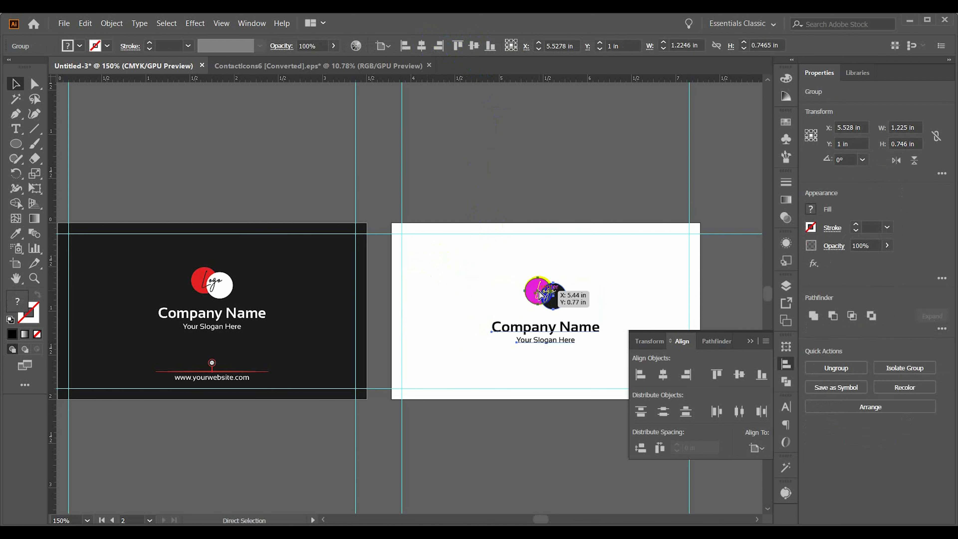
key("ctrl+z")
key("ctrl+z")
left_click(473, 45)
scroll(377, 279, "right", 2)
left_click(158, 278)
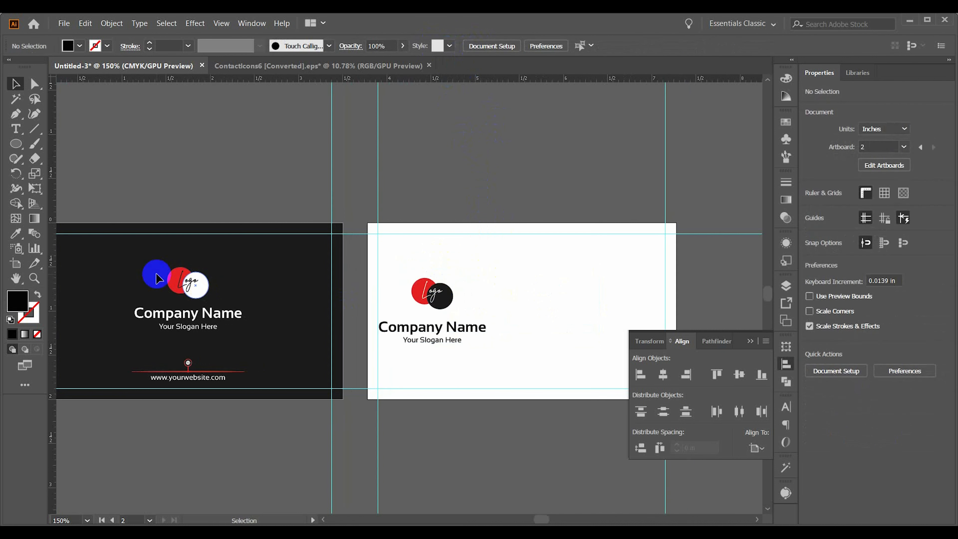
Draw a vertical divider about 1.49 in long beside the back branding and give it the front line's red stroke
left_click(503, 248)
left_click(502, 380)
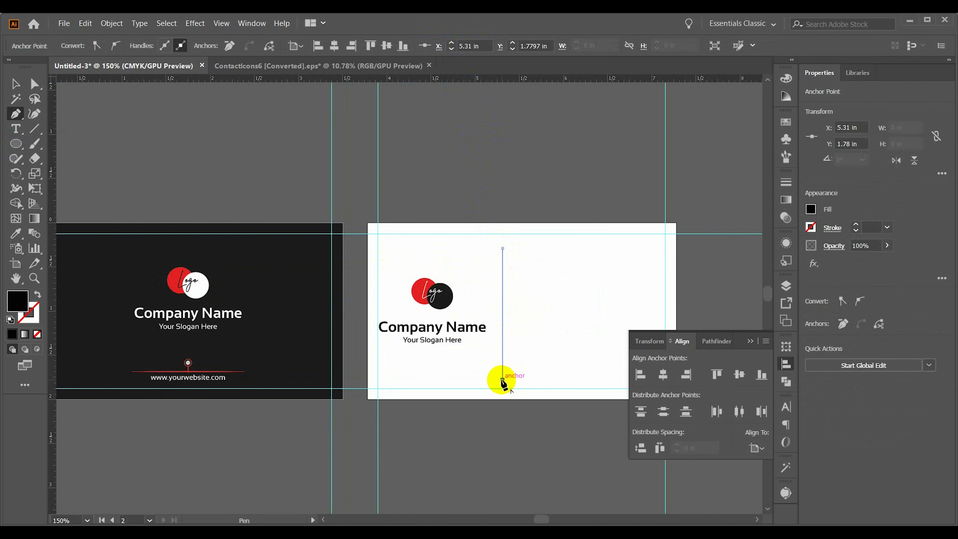
left_click(210, 370)
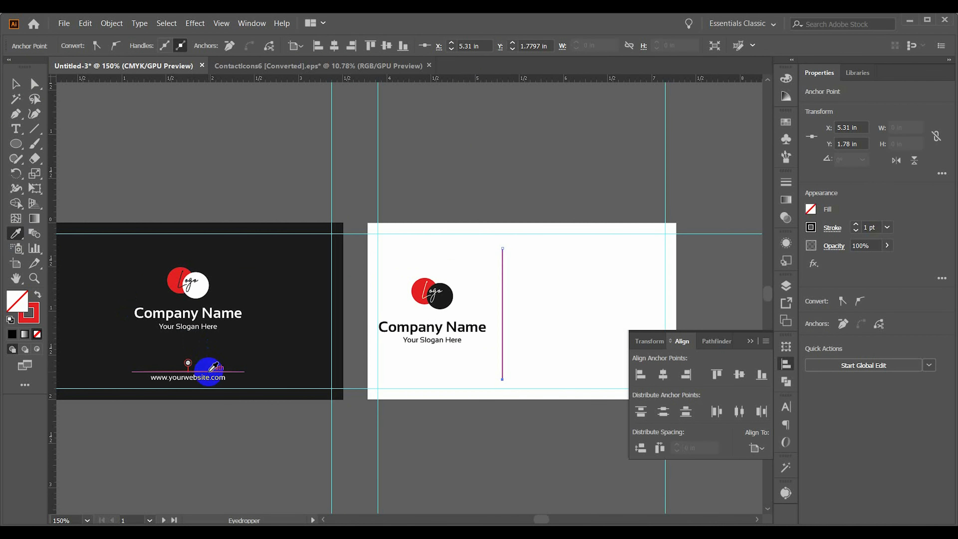
key("v")
Apply the tapered elliptical width profile to the red divider
left_click(227, 47)
left_click(220, 86)
left_click(434, 267)
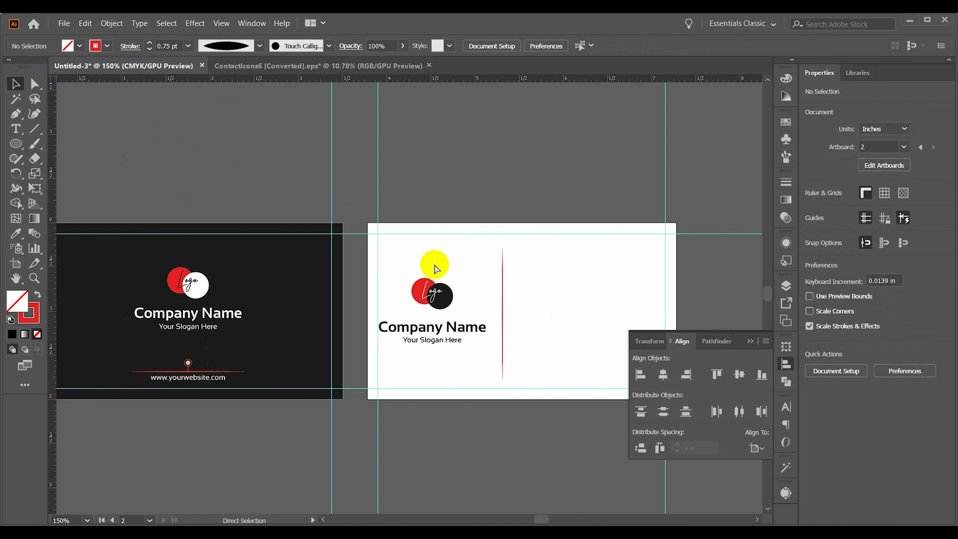
Set the red divider's width profile to Uniform and round its line ends
scroll(404, 258, "up", 2)
scroll(477, 289, "right", 2)
left_click(468, 296)
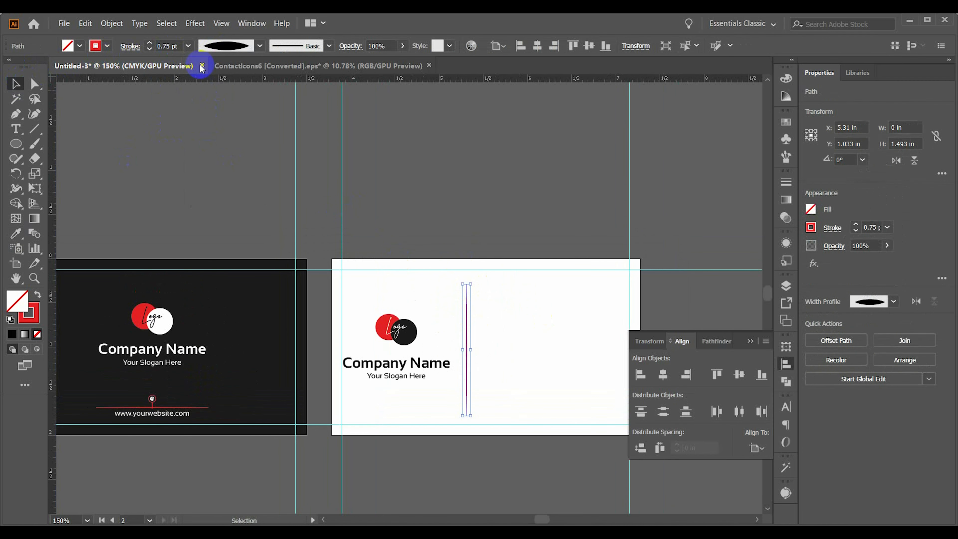
left_click(452, 303)
left_click(467, 321)
left_click(236, 46)
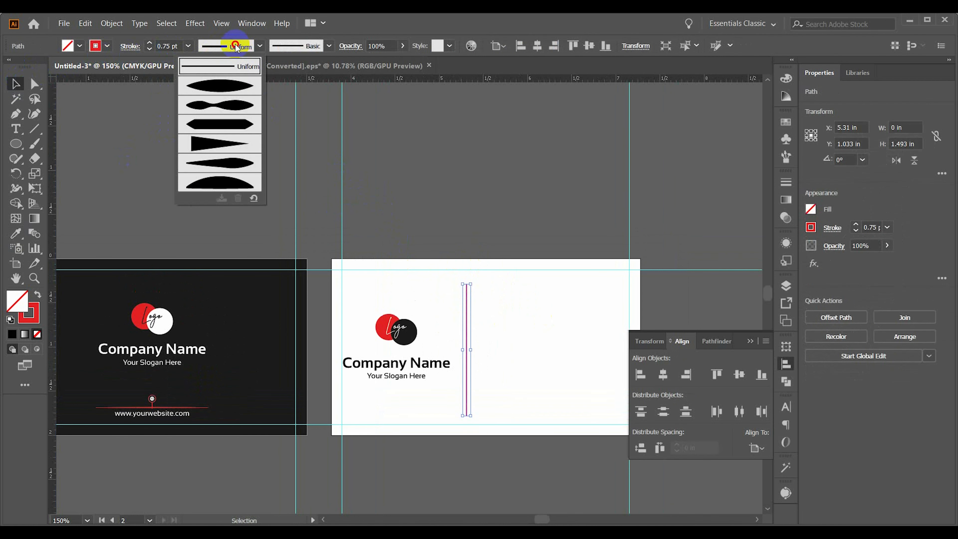
left_click(163, 47)
left_click(130, 46)
left_click(242, 132)
scroll(488, 323, "up", 3)
left_click(487, 321)
scroll(435, 225, "up", 4)
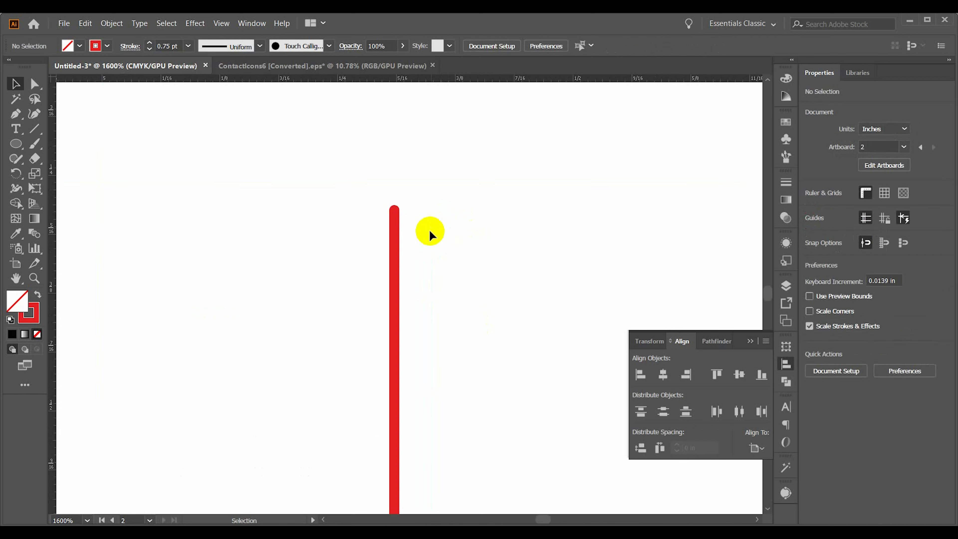
Ungroup the back branding, copy the company name to the right of the divider, and replace its text with the cardholder's full name
key("ctrl+0")
left_click(204, 336)
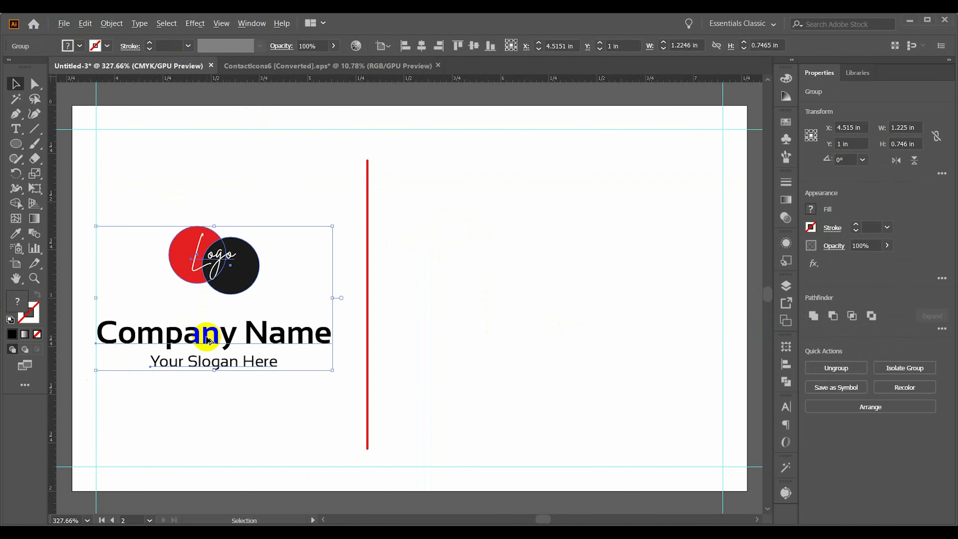
right_click(206, 331)
left_click(230, 422)
left_click(251, 334)
left_click_drag(250, 334, 582, 185)
double_click(586, 185)
key("ctrl+a")
type("Je")
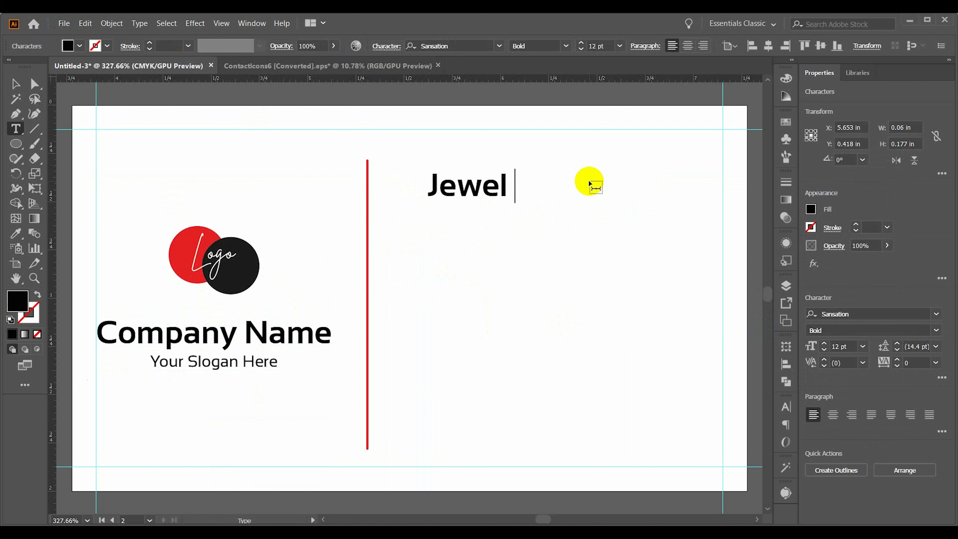
key("Escape")
Duplicate the cardholder's name directly below and set the upper line's font to Bebas Regular
left_click_drag(504, 189, 504, 225)
double_click(501, 185)
key("ctrl+a")
left_click(482, 45)
type("Bebas")
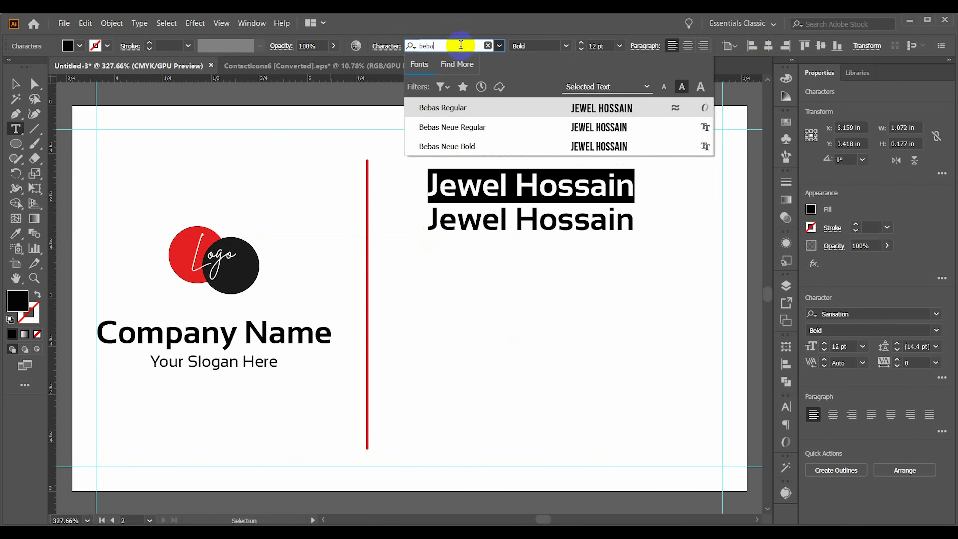
left_click(578, 108)
key("Escape")
Replace the lower line's text with "Graphic Deisigner" and set its font to Bebas Regular
double_click(503, 221)
key("ctrl+a")
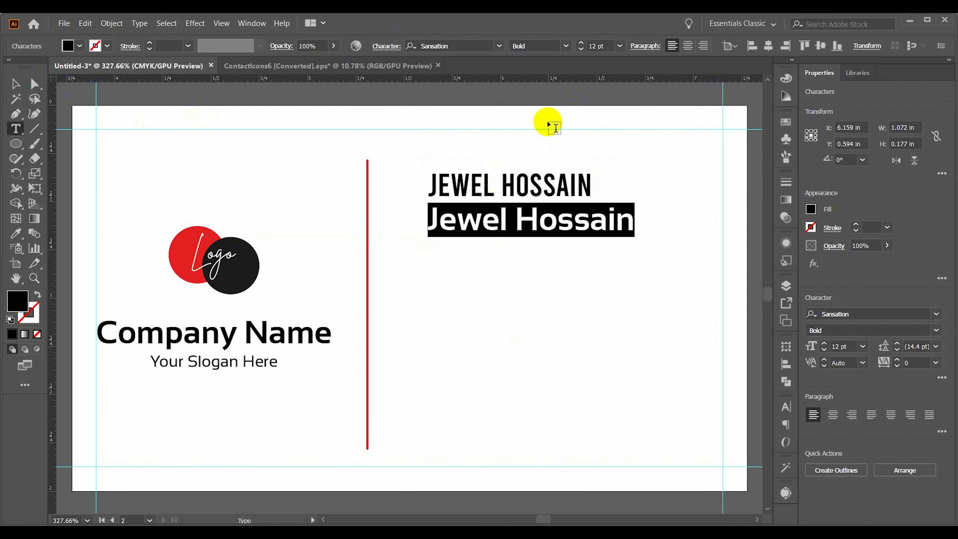
type("Graphic Deisigner")
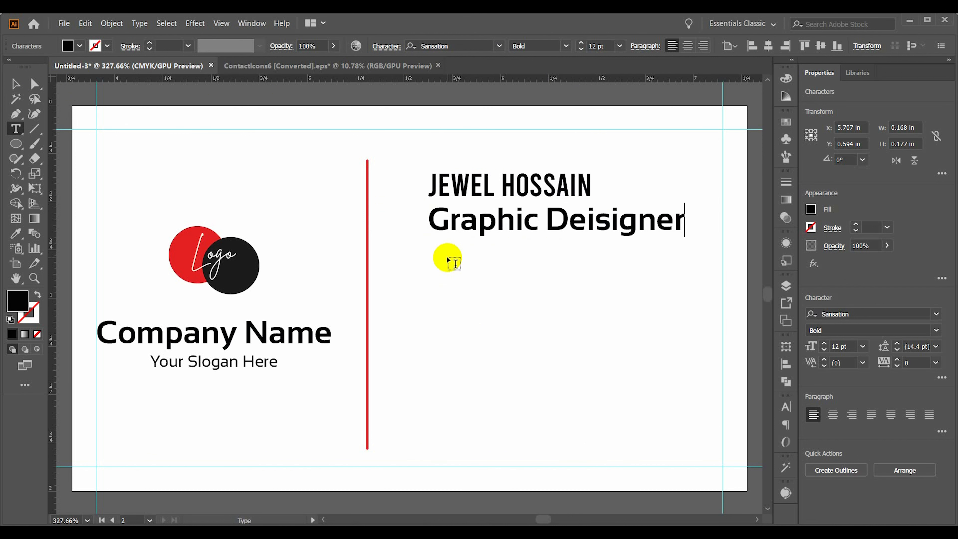
key("ctrl+a")
left_click(435, 45)
type("bebas")
left_click(563, 104)
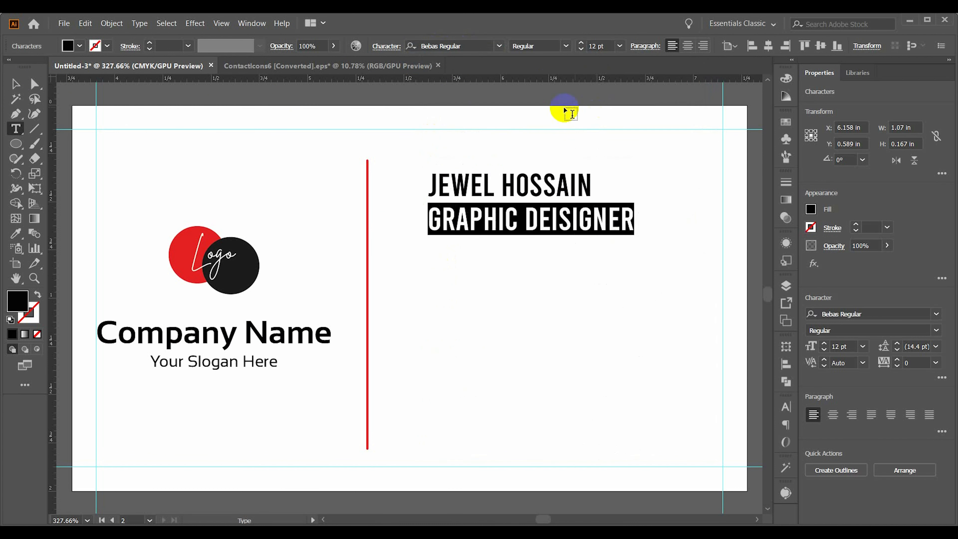
Set the job title's size to 8 pt and move both text lines closer to the red divider
left_click(602, 45)
key("Down")
key("Down")
key("Down")
key("Down")
key("Escape")
left_click(459, 142)
left_click_drag(465, 181, 434, 185)
left_click_drag(471, 223, 443, 220)
Recolor the job title medium gray and delete the stray placeholder text
double_click(442, 221)
key("ctrl+a")
double_click(18, 303)
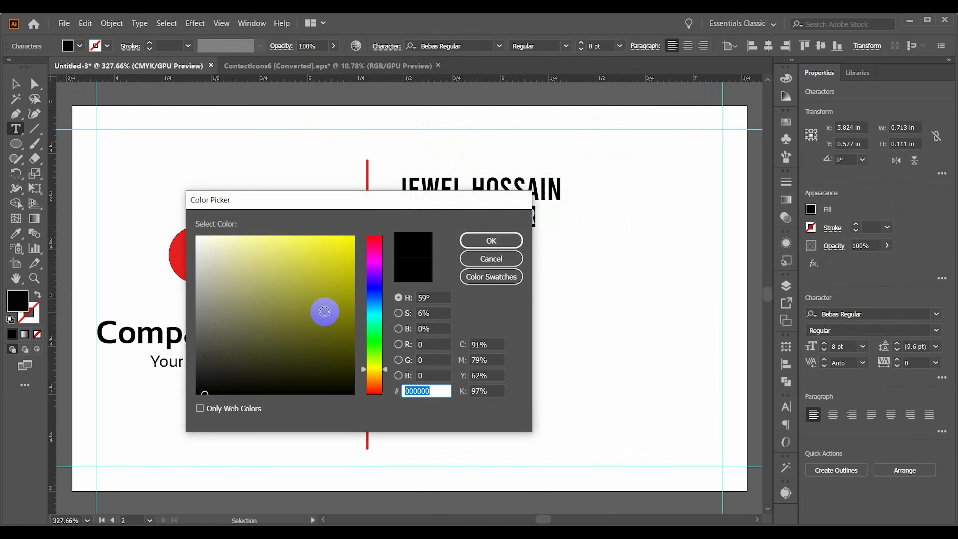
left_click_drag(176, 325, 176, 323)
left_click(495, 244)
left_click(513, 271)
left_click(16, 83)
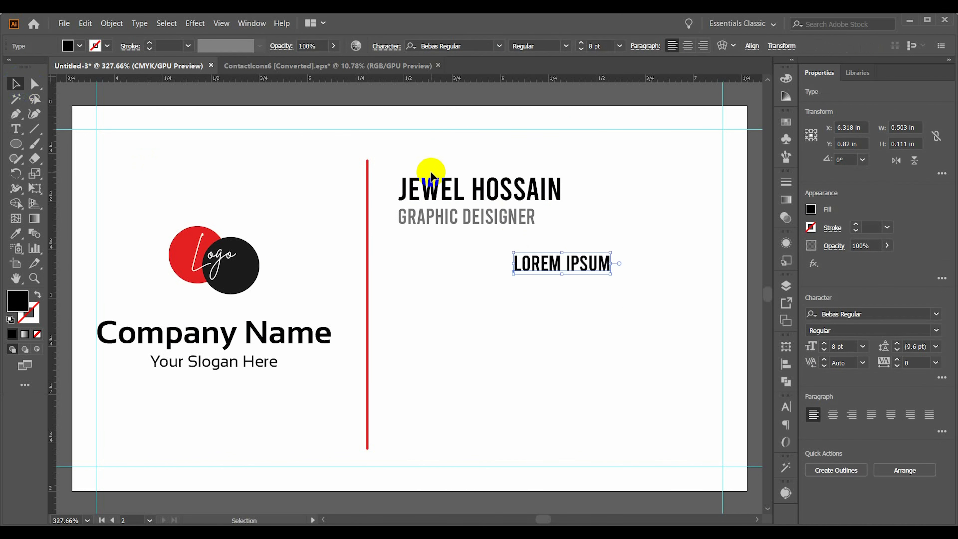
key("Delete")
Align the cardholder's name and the job title with each other
left_click_drag(403, 153, 407, 220)
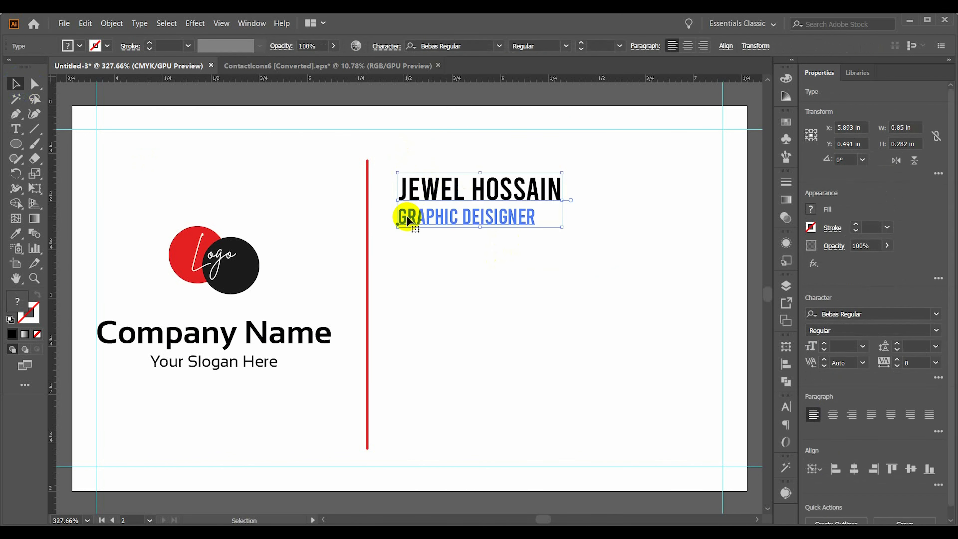
left_click(787, 365)
left_click(658, 375)
left_click(608, 366)
left_click(768, 334)
Switch to the ContactIcons6 document and ungroup its black contact icons
left_click(261, 67)
left_click(346, 181)
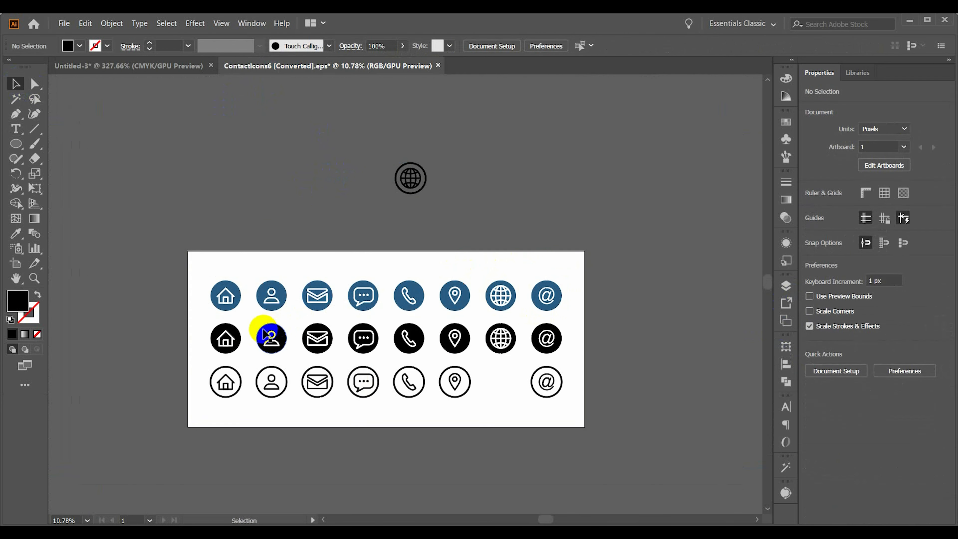
left_click(311, 338)
right_click(265, 343)
left_click(292, 244)
left_click(260, 230)
right_click(262, 349)
left_click(293, 251)
left_click(260, 230)
Bring the black person icon into the business card file and scale it down beside the name
left_click_drag(264, 340, 430, 271)
scroll(431, 271, "down", 5)
left_click_drag(569, 256, 461, 296)
key("ctrl+0")
scroll(353, 213, "up", 1)
Move the name and job title about 0.4 in to the right, clear of the person icon
left_click_drag(477, 153, 503, 212)
left_click_drag(481, 182, 575, 179)
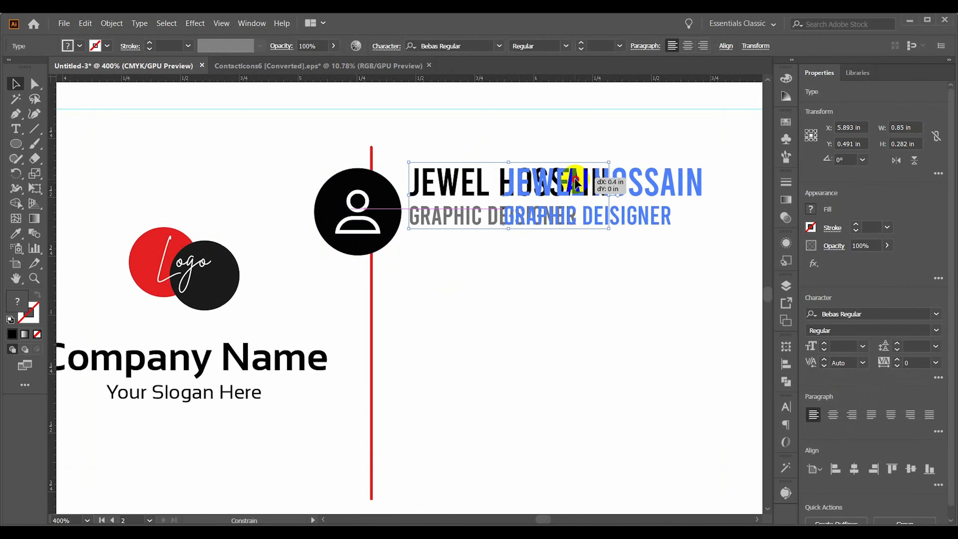
left_click(506, 248)
Shrink the person icon to about 0.095 in and place it between the red divider and the name
left_click_drag(384, 214, 460, 187)
left_click_drag(478, 183, 446, 186)
left_click(467, 176)
mouse_move(434, 184)
left_mouse_down()
mouse_move(397, 175)
mouse_move(423, 171)
left_mouse_up()
left_click(391, 157)
Copy the front card's globe marker with its red circle and stem, and place it left of the back card's divider
scroll(321, 206, "down", 1)
scroll(202, 400, "left", 5)
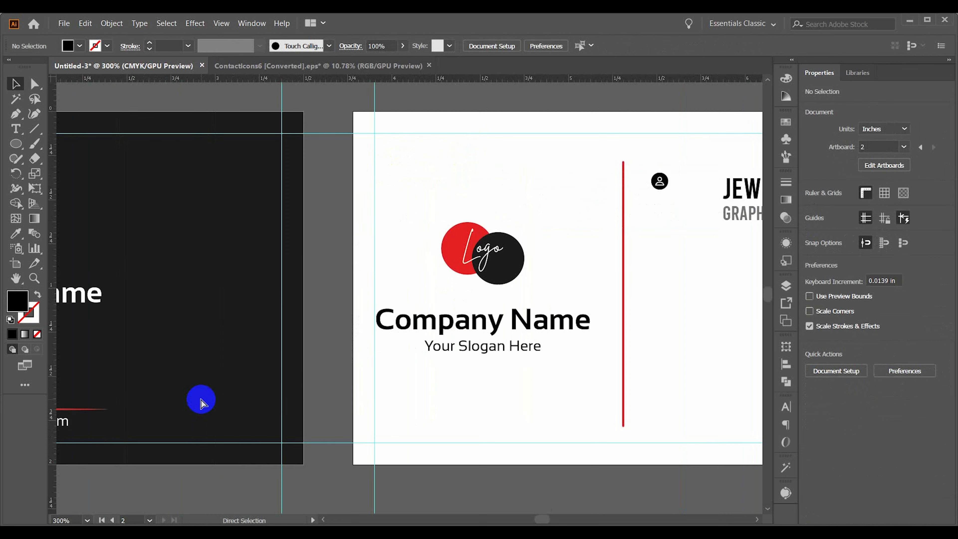
scroll(201, 399, "left", 4)
scroll(193, 398, "up", 2)
left_click_drag(190, 388, 624, 403)
scroll(609, 418, "right", 3)
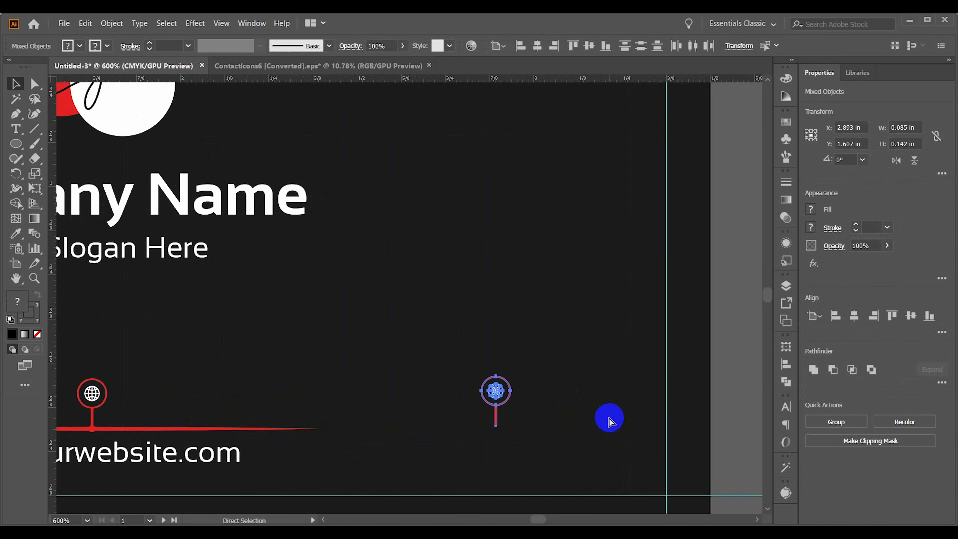
scroll(610, 418, "right", 4)
scroll(464, 400, "down", 2)
scroll(433, 400, "right", 5)
left_click_drag(167, 397, 562, 201)
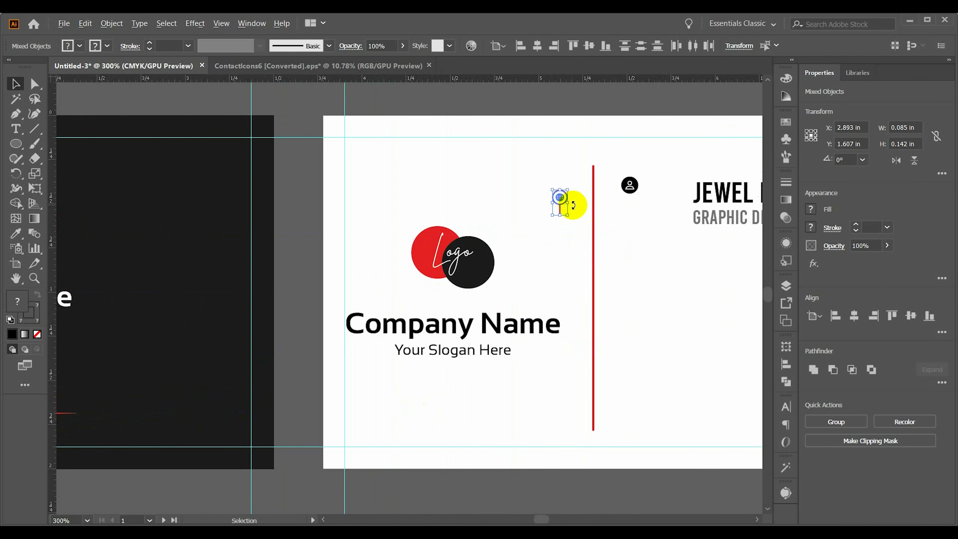
Rotate the copied marker a quarter turn so its stem points left, and delete the globe inside it
scroll(571, 201, "up", 4)
scroll(543, 249, "up", 2)
scroll(517, 291, "right", 5)
left_click_drag(371, 333, 249, 307)
left_click(581, 262)
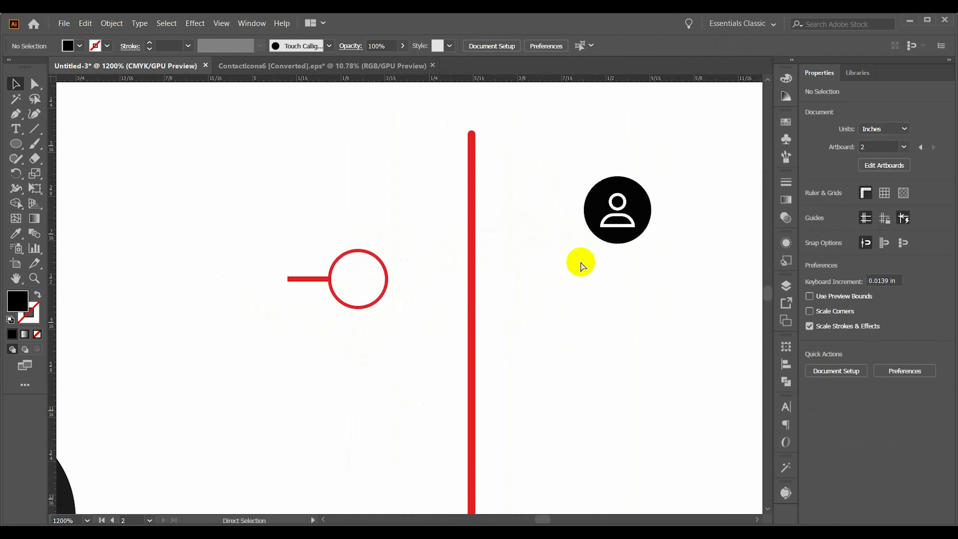
scroll(581, 262, "right", 1)
left_click(325, 277)
key("Delete")
Move the person icon above the back card, ungroup it, and delete its black circle
left_click_drag(556, 210, 220, 163)
scroll(343, 195, "up", 4)
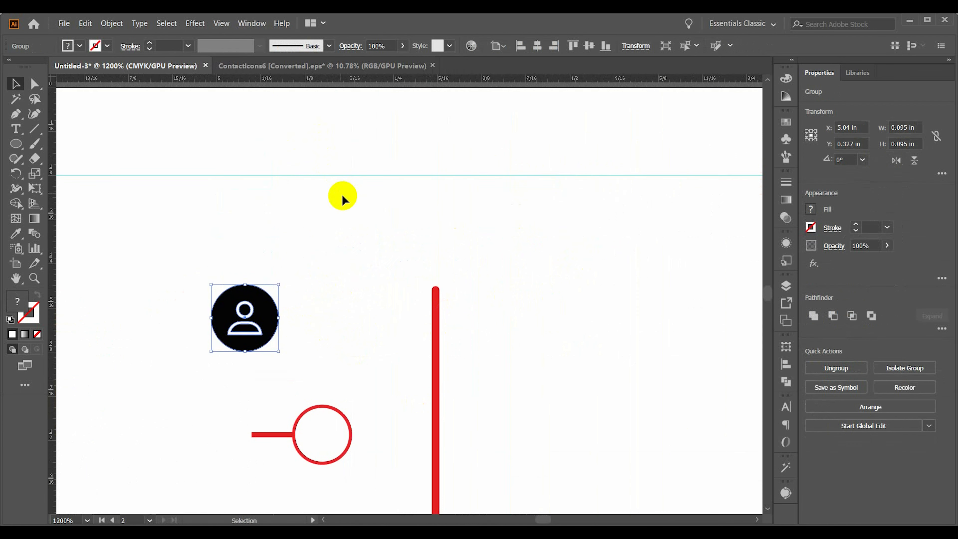
scroll(364, 346, "down", 2)
left_click(332, 172)
left_click_drag(315, 324, 316, 182)
right_click(308, 161)
left_click(343, 252)
left_click(331, 181)
left_click(295, 151)
key("Delete")
Recolor the person glyph with the job title's gray and place it inside the red marker circle
left_click(15, 234)
left_click(605, 408)
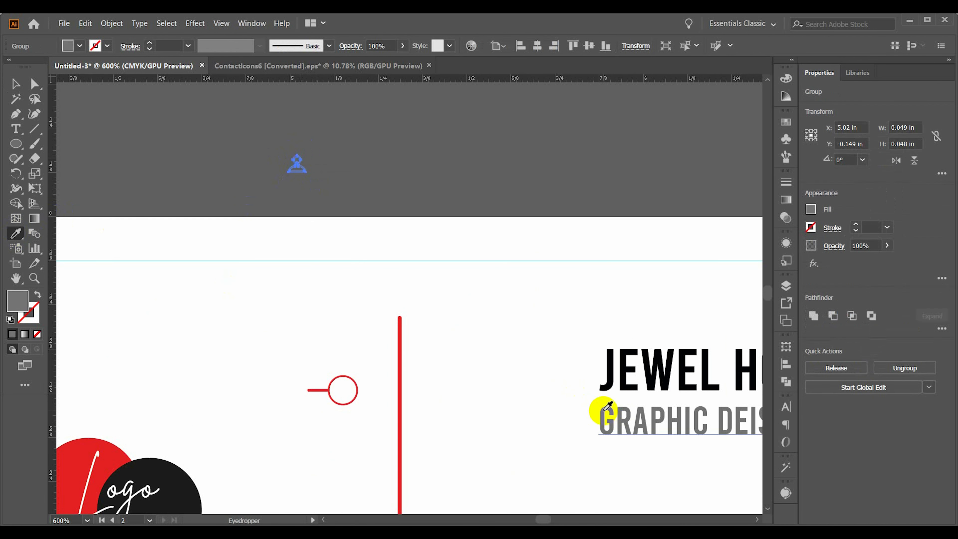
key("v")
left_click(154, 119)
left_click_drag(345, 391, 345, 390)
left_click(315, 353)
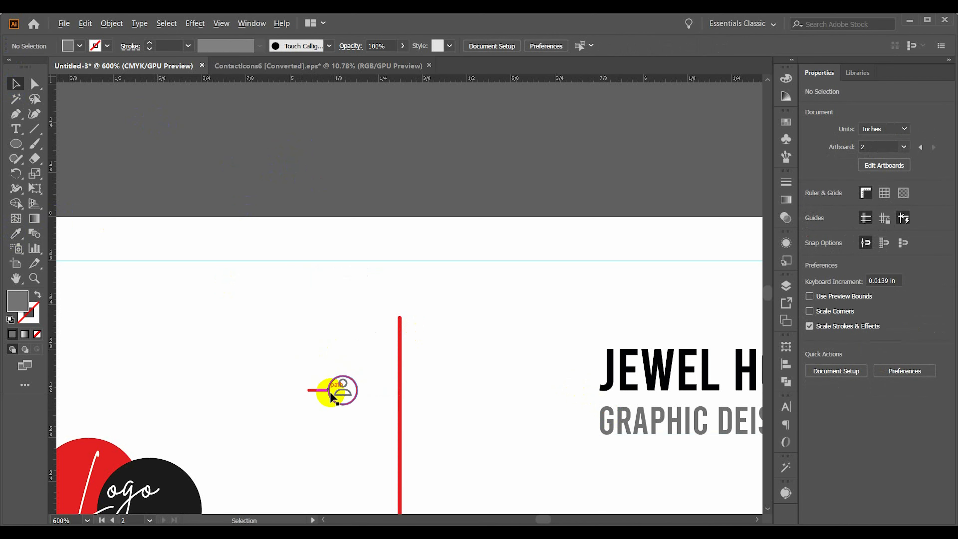
Center the person glyph vertically within the red marker circle
scroll(360, 434, "up", 2)
left_click(326, 341)
left_click(325, 313)
left_click_drag(329, 278, 334, 326)
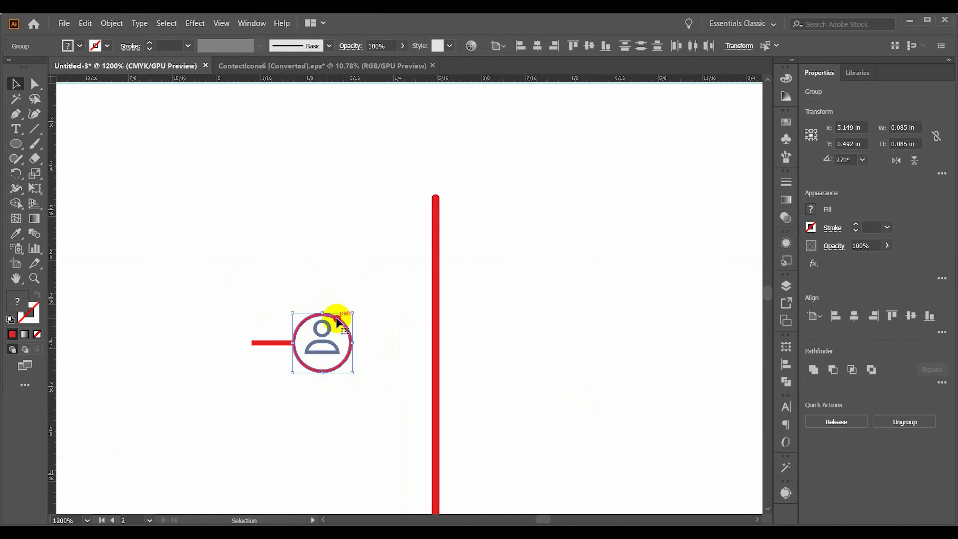
left_click(589, 45)
Attach the person marker's stem to the right side of the red divider near its upper end and group the marker
left_click(218, 301)
scroll(218, 301, "right", 1)
left_click_drag(218, 301, 455, 268)
key("ctrl+g")
left_click(461, 313)
Examine the front and back cards to compare their layouts and the person marker's placement
scroll(460, 313, "down", 4)
scroll(339, 362, "left", 4)
scroll(260, 384, "down", 2)
scroll(261, 384, "left", 5)
scroll(552, 343, "down", 2)
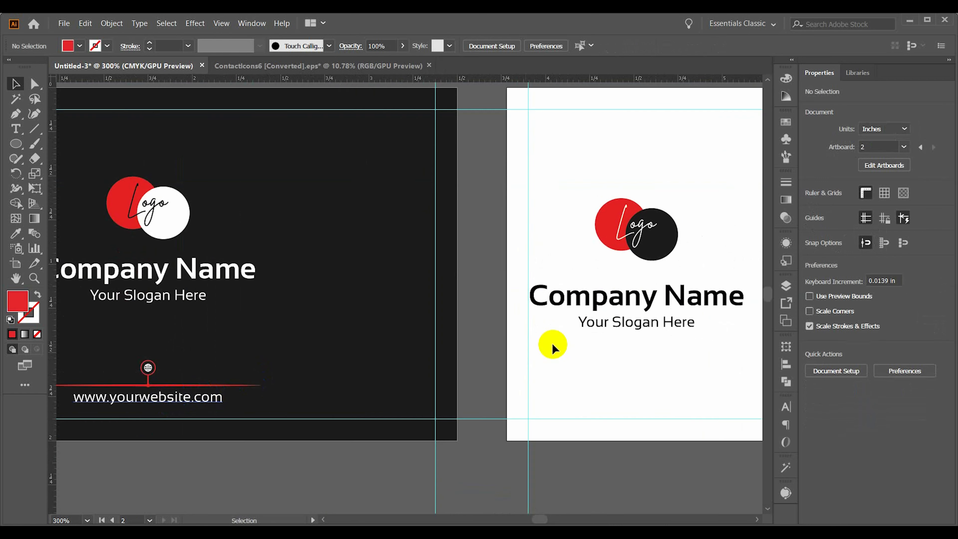
scroll(552, 343, "right", 6)
scroll(688, 211, "up", 2)
scroll(689, 211, "right", 3)
scroll(434, 222, "up", 4)
key("ctrl+0")
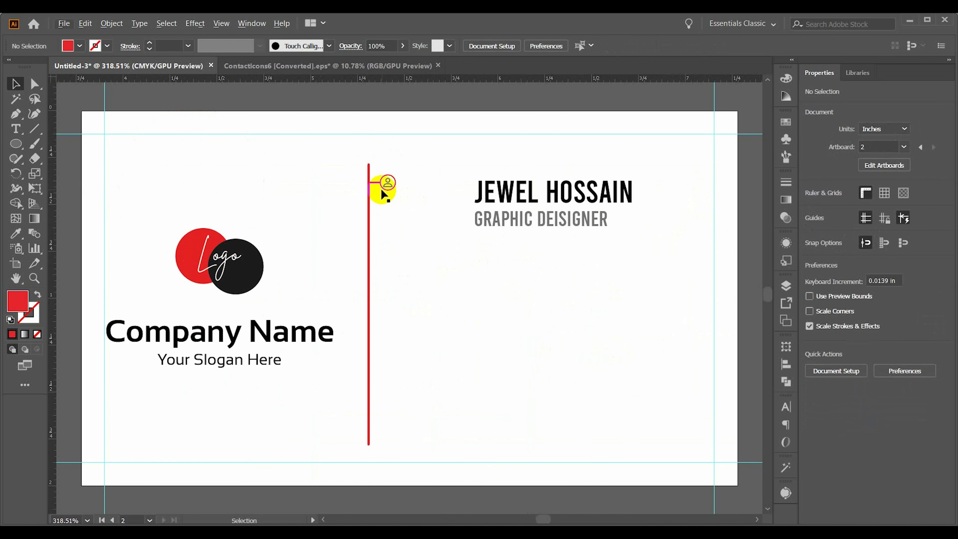
Nudge the grouped person marker slightly to the right against the red divider
scroll(381, 172, "up", 4)
left_click(389, 176)
left_click_drag(401, 190, 406, 189)
left_click(440, 190)
left_click(400, 199)
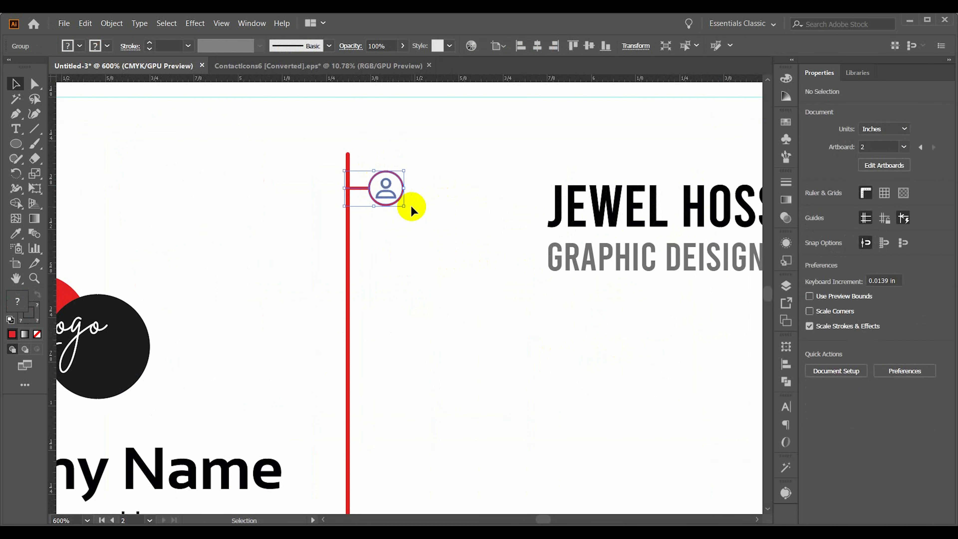
key("Right")
left_click(419, 195)
Draw a red dot about 0.017 in wide where the person marker's stem meets the divider
scroll(352, 172, "up", 1)
scroll(362, 168, "up", 5)
key("l")
scroll(284, 310, "down", 2)
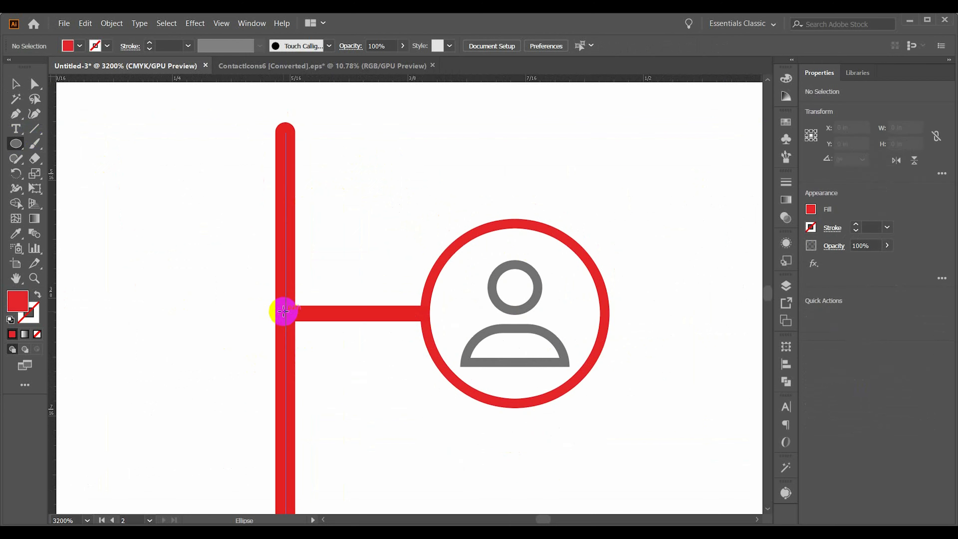
left_click_drag(296, 331, 295, 326)
key("v")
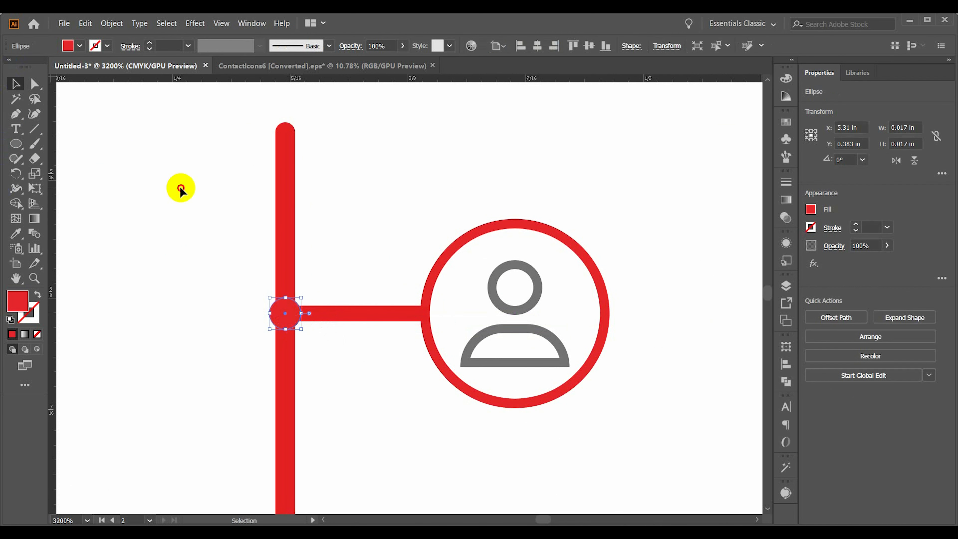
left_click(180, 187)
Move the cardholder's name and job title close to the person marker
scroll(369, 345, "down", 5)
scroll(377, 370, "right", 3)
left_click_drag(376, 351, 291, 341)
left_click(309, 317)
scroll(298, 324, "down", 2)
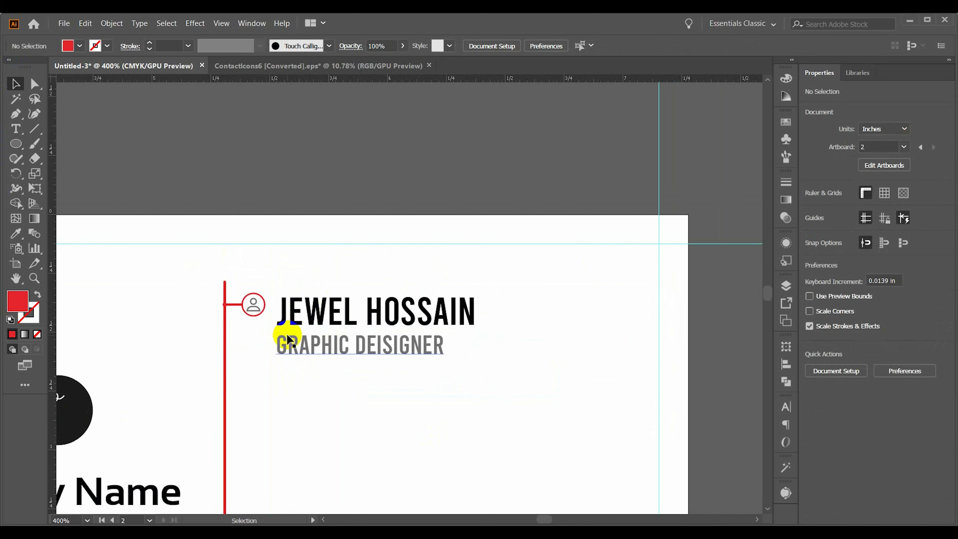
Recolor the cardholder's name with the red of the logo circle
triple_click(321, 296)
double_click(18, 300)
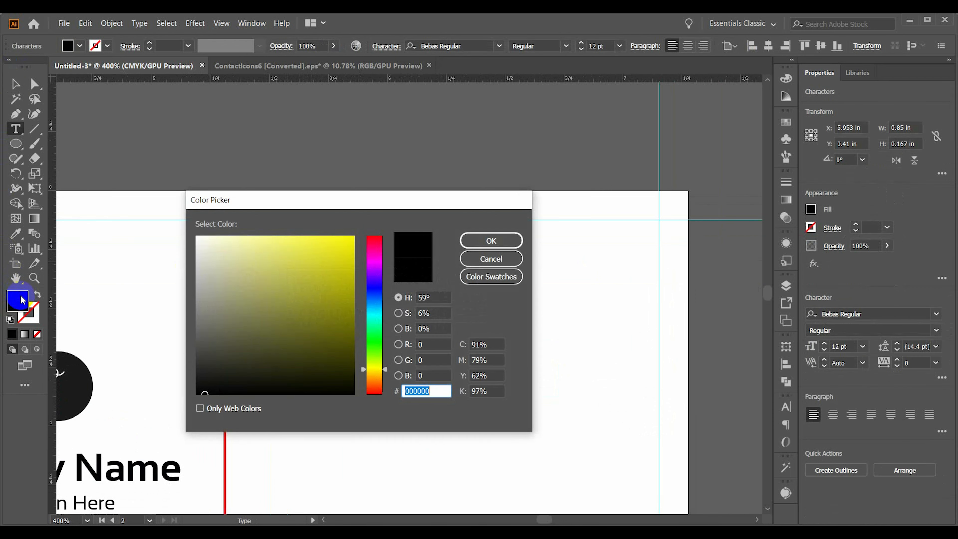
left_click(475, 260)
scroll(476, 263, "down", 1)
left_click(16, 233)
left_click(165, 367)
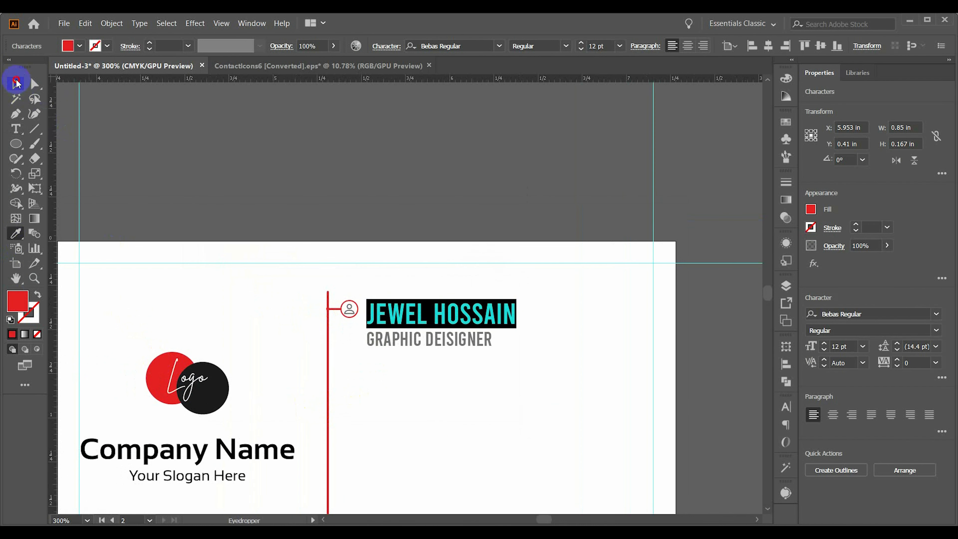
left_click(16, 84)
left_click(215, 188)
scroll(399, 216, "down", 1)
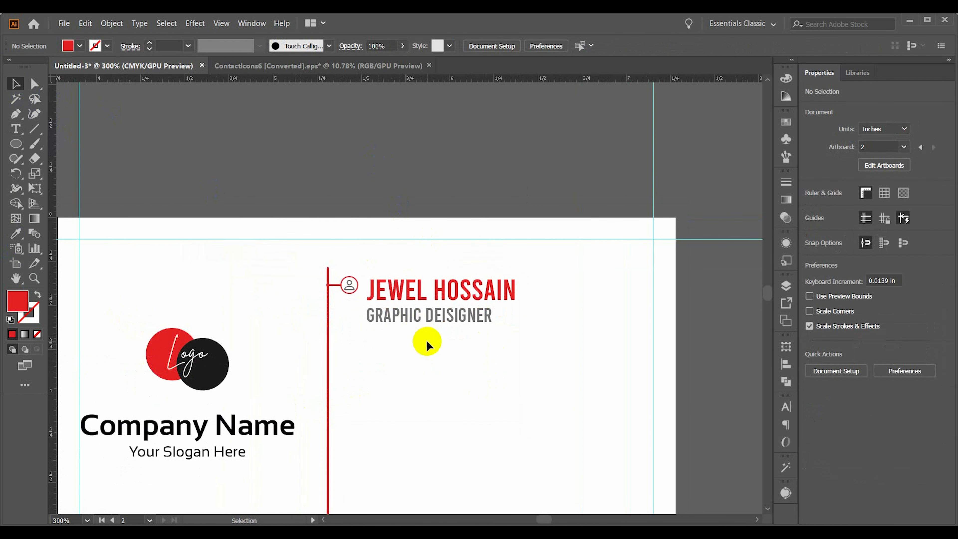
Bring the blue phone, mail and location icons from the ContactIcons6 file into the business card document
key("ctrl+0")
left_click(341, 65)
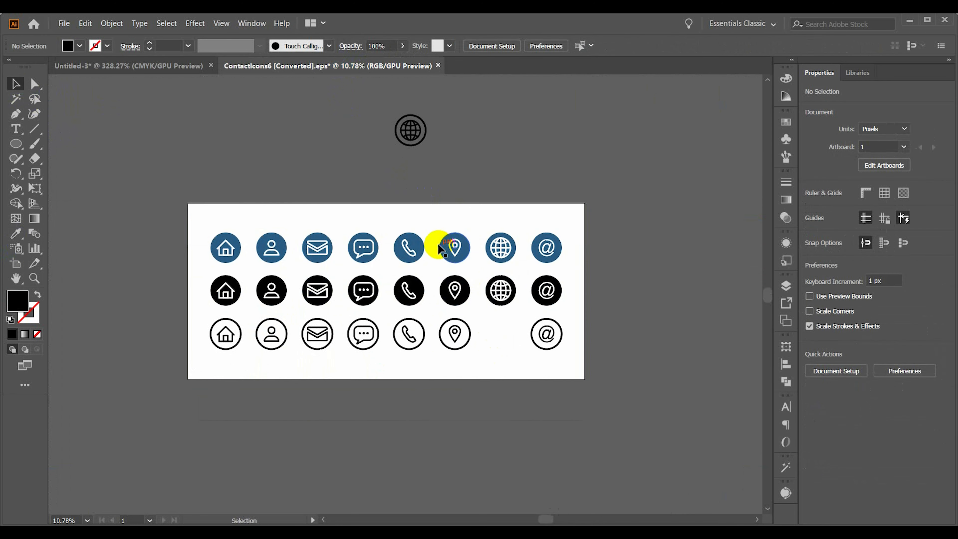
right_click(408, 249)
left_click(419, 195)
left_click(418, 191)
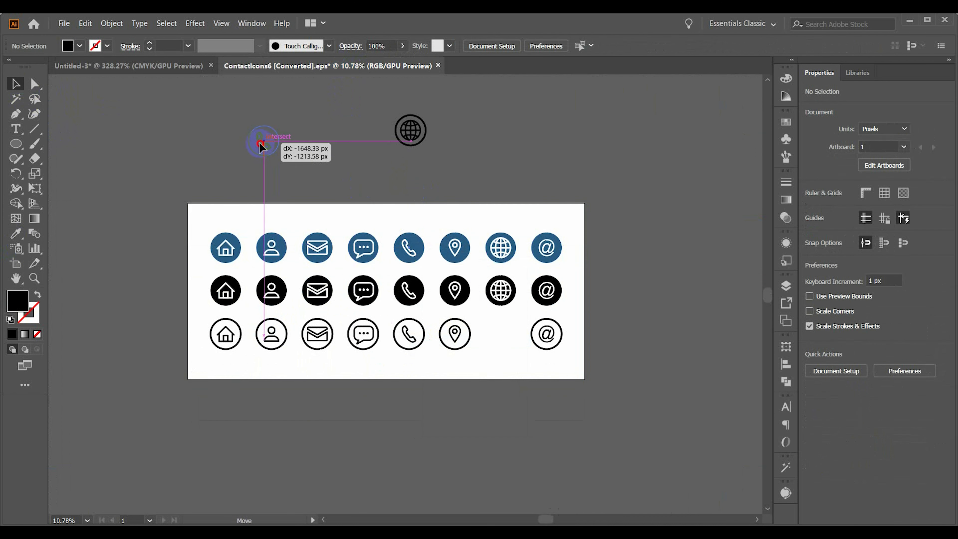
left_click_drag(261, 147, 262, 147)
left_click_drag(325, 241, 347, 164)
left_click(370, 173)
left_click_drag(237, 145, 354, 167)
left_click_drag(352, 165, 438, 384)
scroll(438, 384, "down", 5)
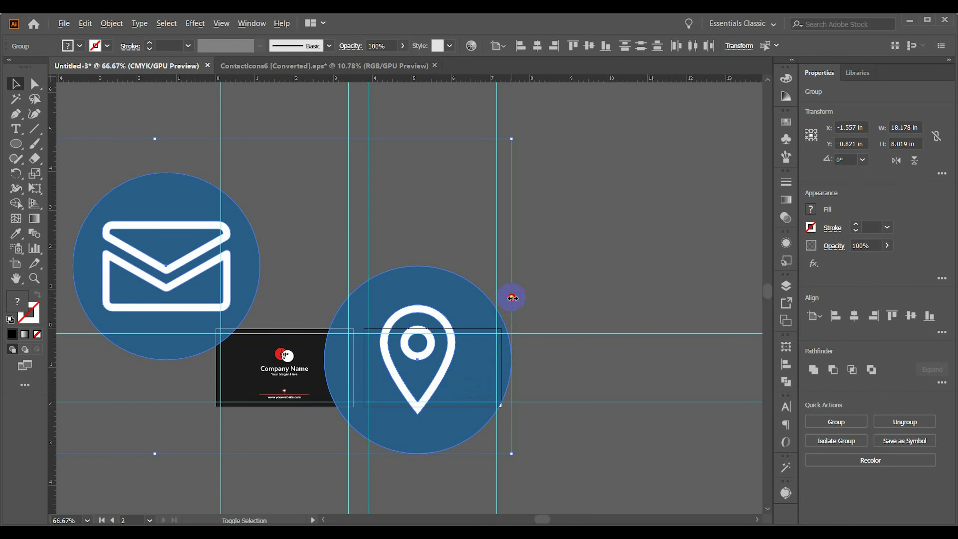
Scale the three blue contact icons down to about 0.11 in each and place them in a row on the white card
left_click_drag(511, 297, 198, 296)
key("ctrl+equal")
key("ctrl+equal")
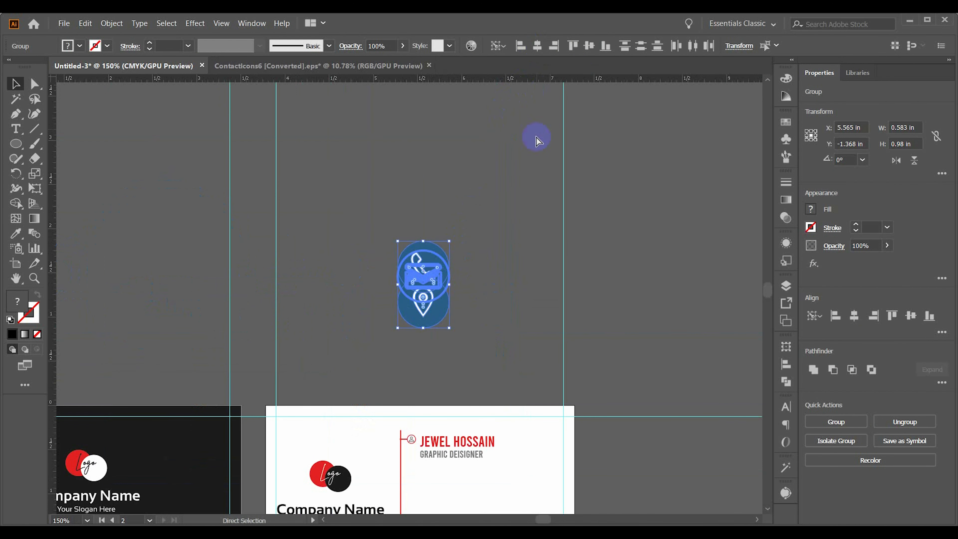
scroll(566, 200, "down", 3)
left_click(496, 375, "shift")
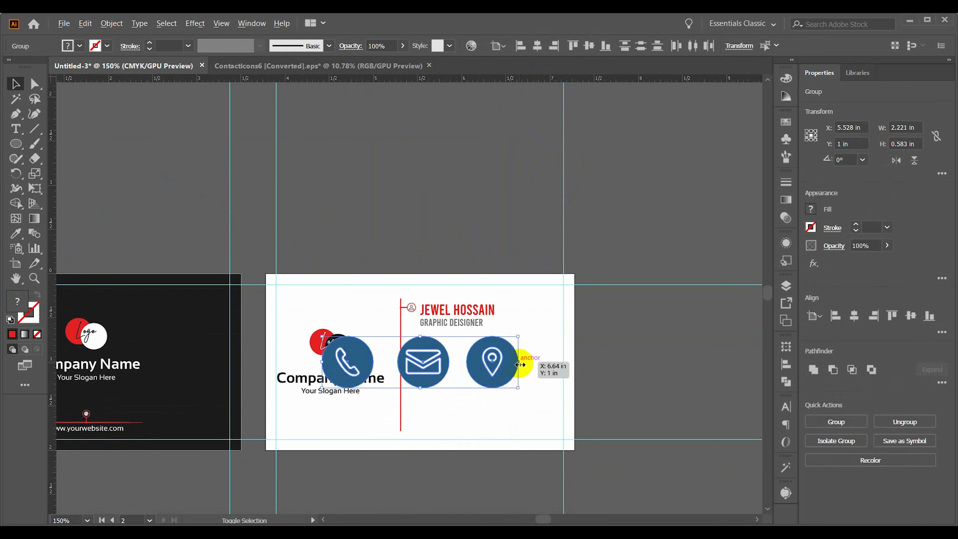
left_click_drag(519, 363, 486, 387)
scroll(429, 364, "up", 3)
left_click_drag(539, 427, 491, 354)
left_click(491, 355)
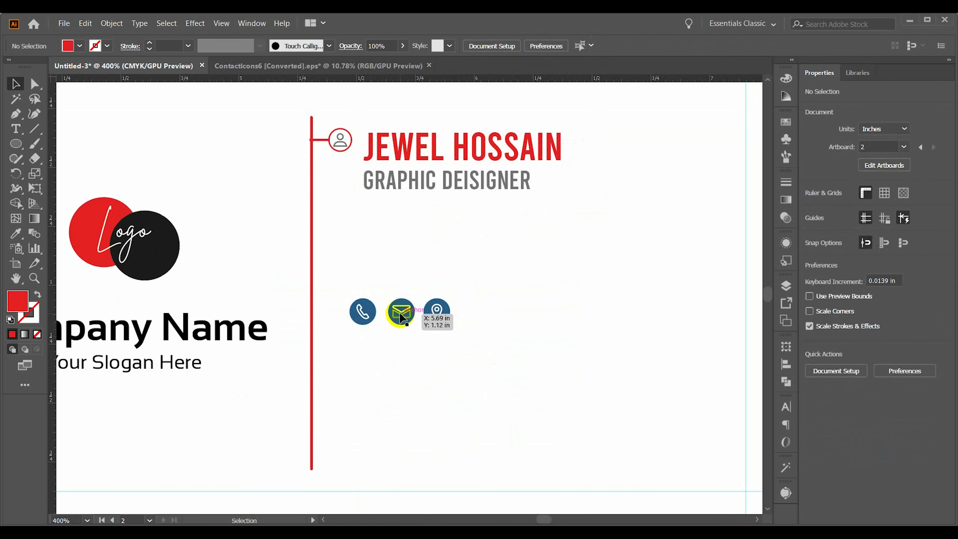
Stack the phone, mail and location icons in a column and align their horizontal centers
left_click_drag(401, 315, 370, 367)
left_click_drag(387, 410, 363, 399)
left_click(331, 294)
left_click_drag(331, 294, 391, 400)
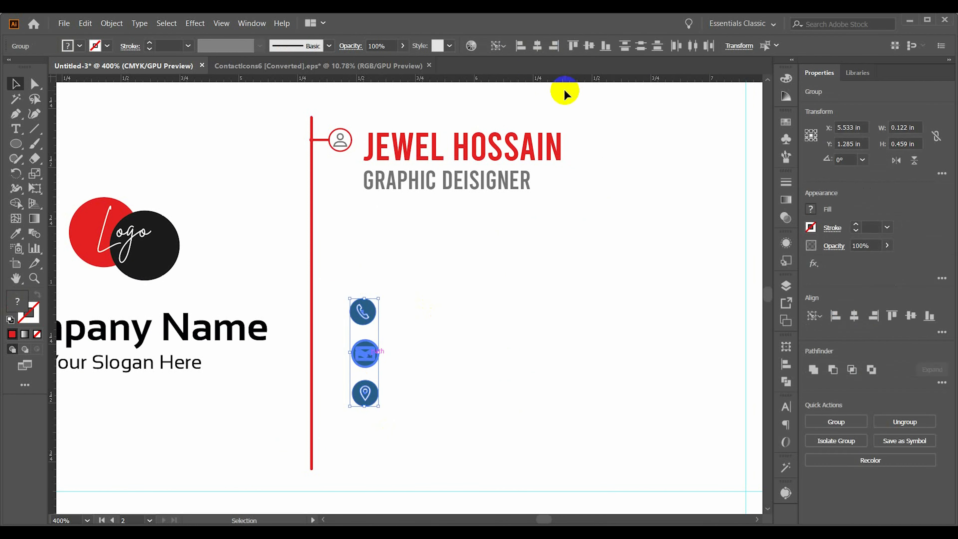
left_click(538, 45)
left_click(426, 264)
Move the phone icon beside the divider, ungroup the person marker and copy its red ring onto the phone icon
left_click_drag(365, 312, 339, 269)
left_click(343, 139)
right_click(341, 139)
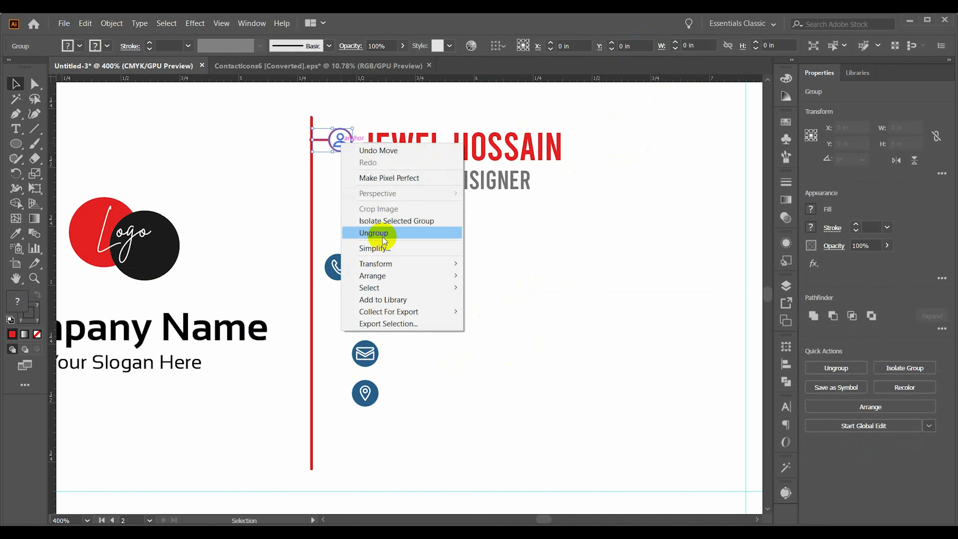
left_click(379, 235)
left_click(336, 142)
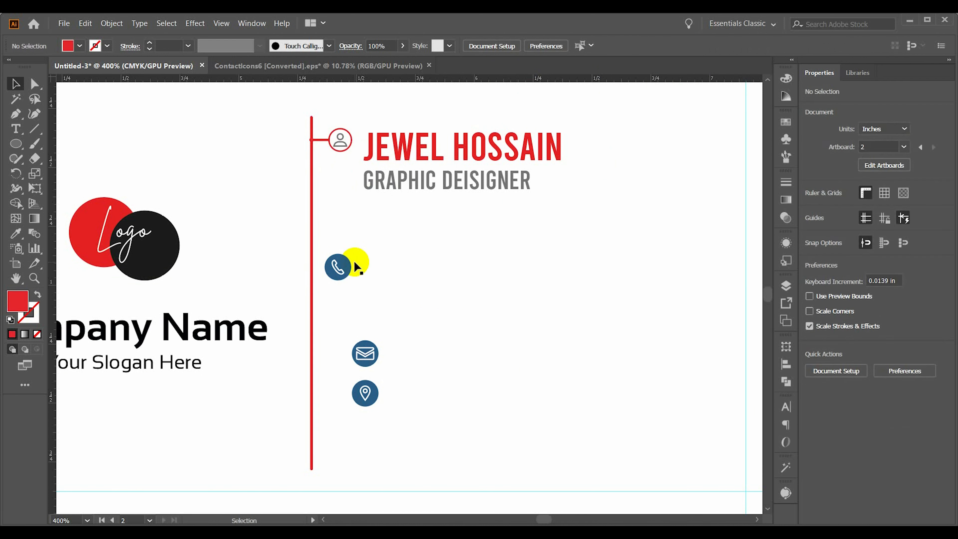
left_click_drag(338, 146, 342, 275)
left_click(398, 257)
scroll(336, 274, "up", 3)
Recolor the white phone glyph with the gray of the job title
left_click(342, 261)
left_click(349, 181)
left_click(37, 84)
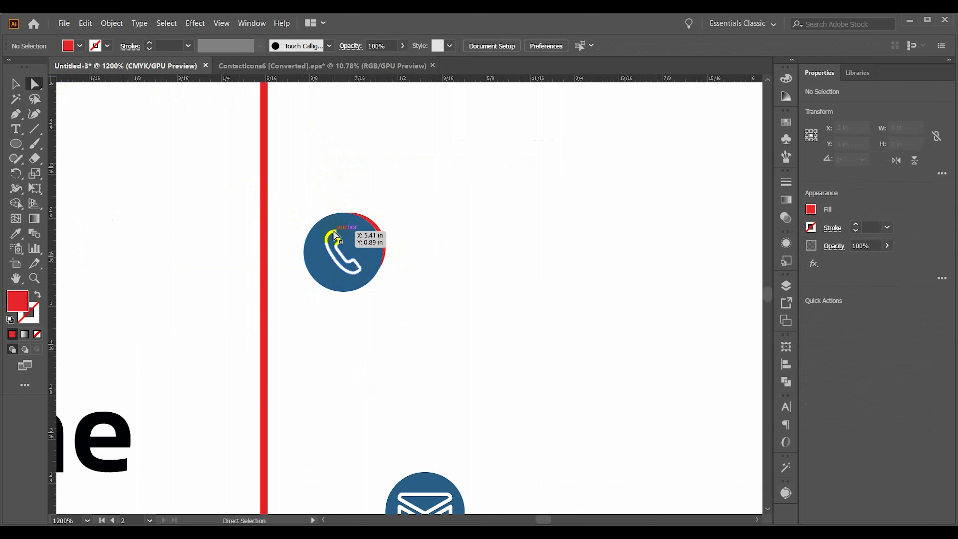
left_click(335, 233)
key("i")
scroll(440, 282, "down", 1)
scroll(437, 279, "up", 3)
key("v")
scroll(203, 172, "down", 5)
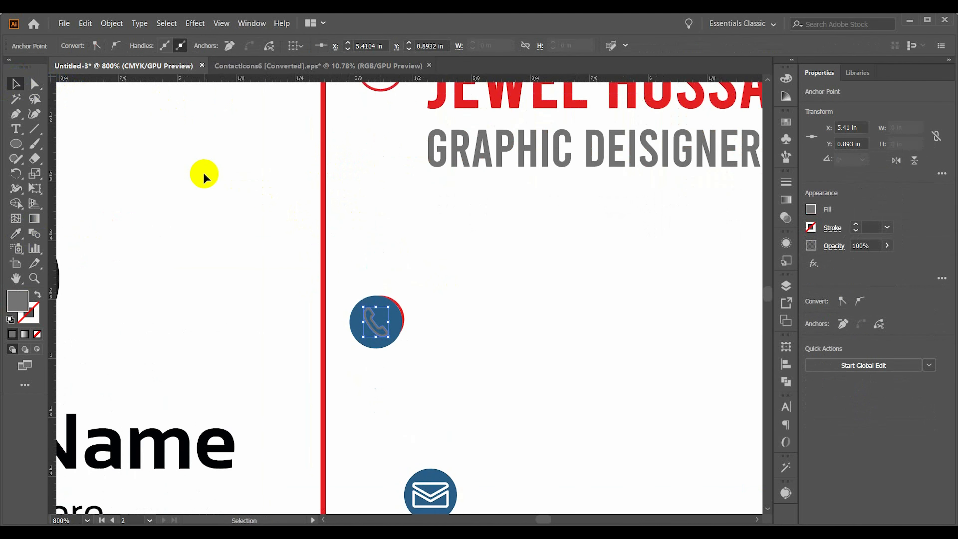
left_click(204, 172)
Ungroup the phone icon and delete its blue background circle
left_click(361, 260)
right_click(361, 259)
left_click(408, 349)
left_click(385, 306)
left_click(356, 257)
key("Delete")
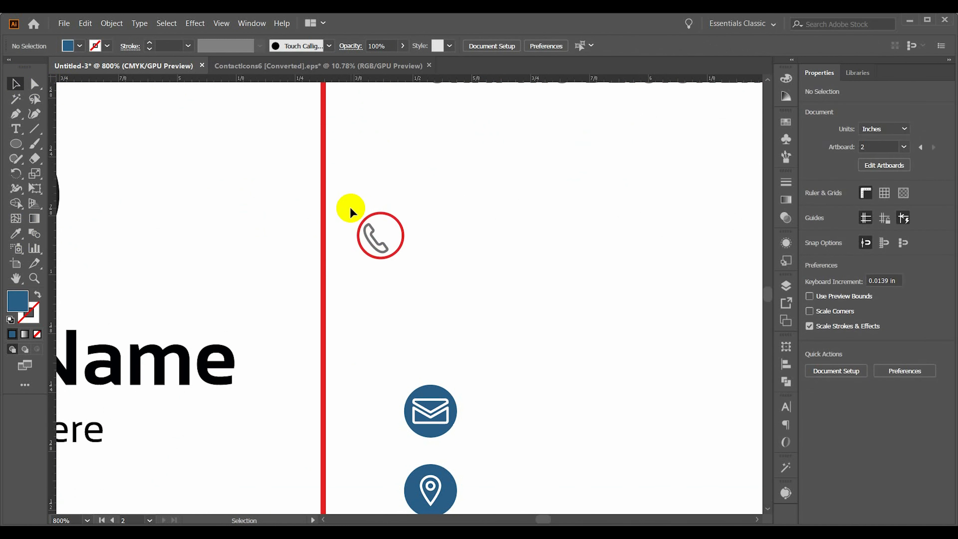
Center the phone glyph in its red ring and copy the ring twice below it at equal spacing
left_click(393, 219)
left_click(591, 47)
left_click(510, 221)
scroll(410, 417, "right", 1)
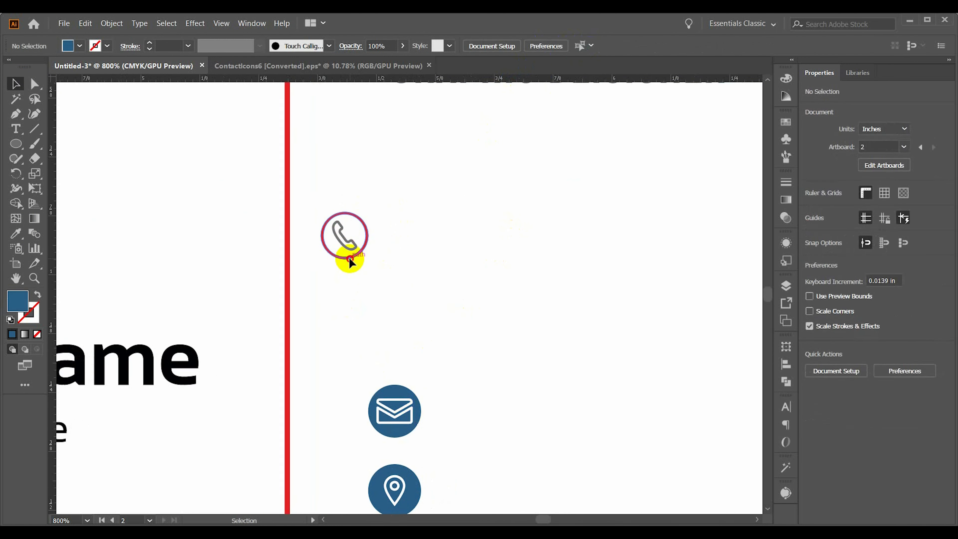
left_click_drag(349, 259, 349, 324)
key("ctrl+d")
Place the mail icon over the second ring, ungroup it and delete its blue background circle
left_click_drag(402, 396, 376, 307)
left_click(437, 186)
left_click(435, 260)
right_click(369, 290)
left_click(410, 378)
left_click(413, 271)
left_click(379, 290)
key("Delete")
left_click(416, 264)
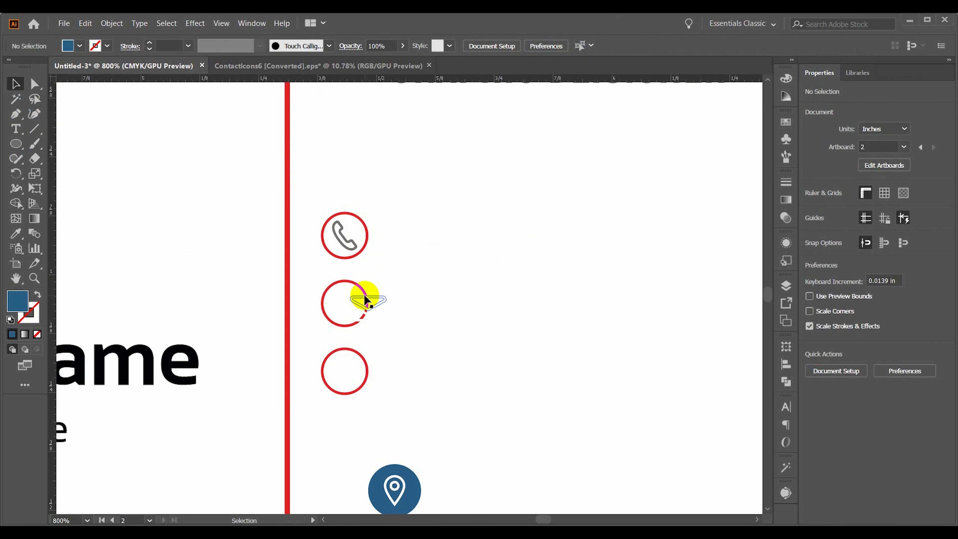
Recolor the envelope glyph with the phone glyph's gray
left_click(365, 296)
left_click(16, 234)
left_click(339, 235)
left_click(16, 84)
left_click(306, 227)
Center the envelope glyph in the second red ring and scale it down to fit inside
scroll(310, 230, "down", 4)
left_click_drag(314, 234, 403, 298)
left_click(587, 48)
left_click(442, 289)
left_click(351, 258)
left_click_drag(364, 256, 362, 256)
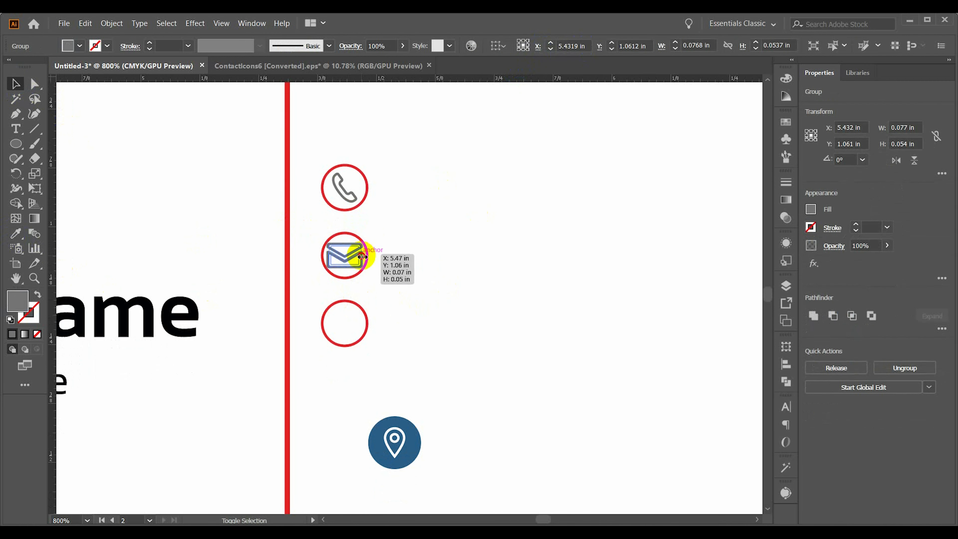
left_click(414, 258)
Place the location icon over the third ring, ungroup it and delete its blue background circle
left_click_drag(390, 440, 358, 323)
right_click(361, 308)
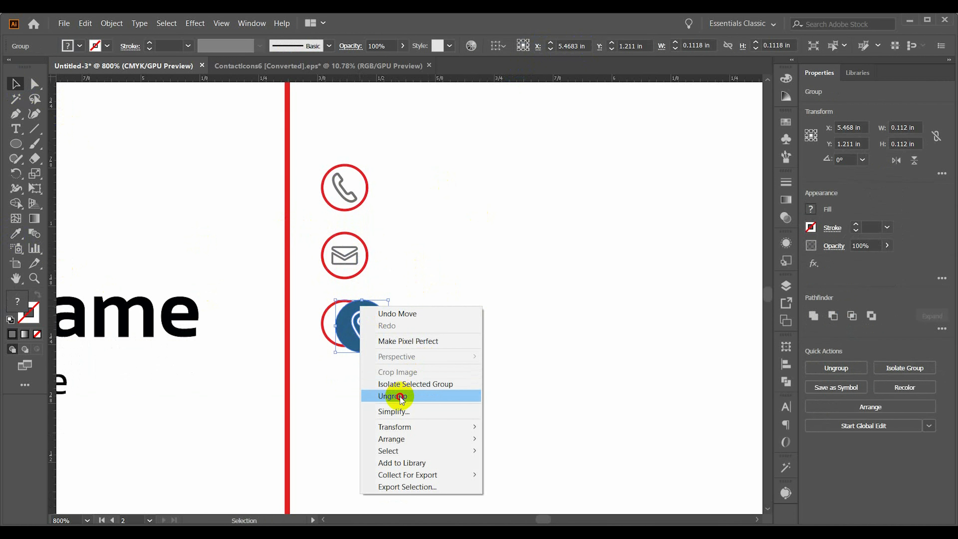
left_click(397, 395)
left_click(431, 347)
left_click(384, 312)
key("Delete")
Recolor the location pin with the phone glyph's gray and center it in the third red ring
left_click(355, 329)
left_click(16, 233)
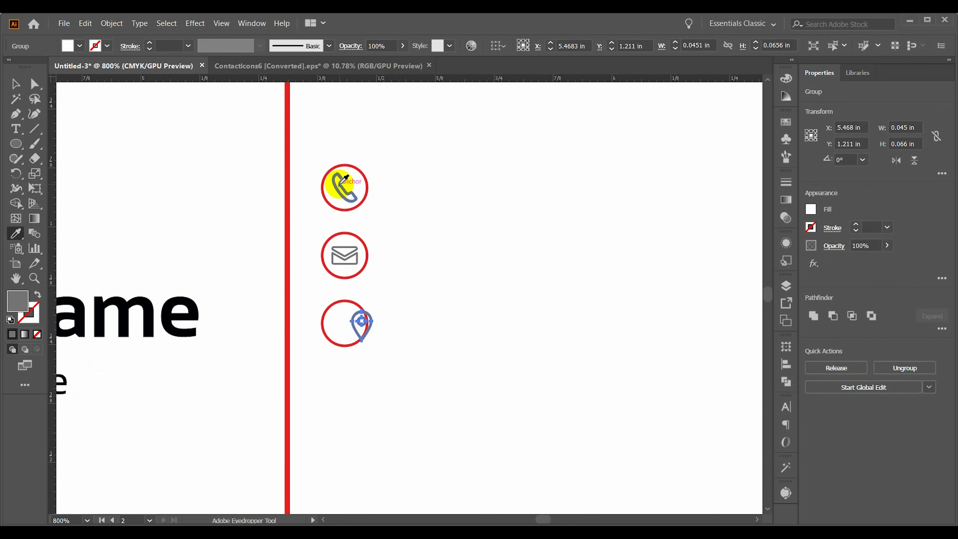
left_click_drag(419, 323, 323, 309)
left_click(330, 308)
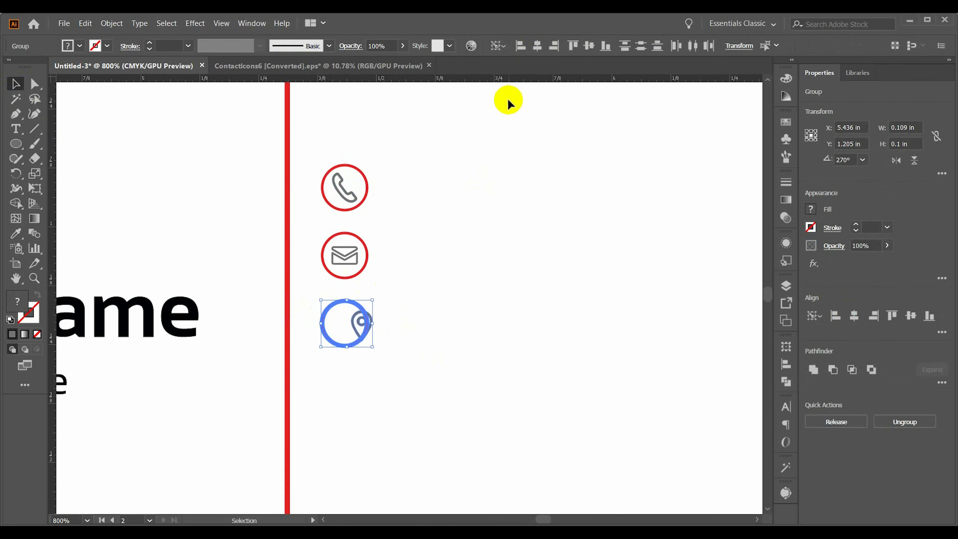
left_click(537, 47)
left_click(591, 48)
left_click(486, 333)
Copy the job title text down beside the phone icon and reduce the copy to 6 pt
scroll(477, 358, "up", 5)
scroll(477, 360, "down", 2)
scroll(468, 332, "right", 5)
scroll(392, 339, "left", 1)
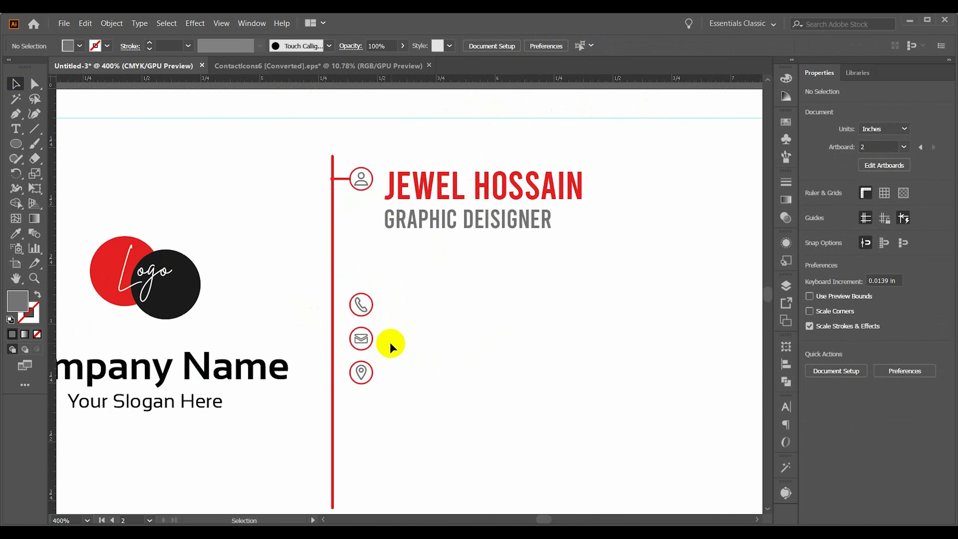
scroll(389, 345, "up", 6)
left_click_drag(450, 154, 467, 323)
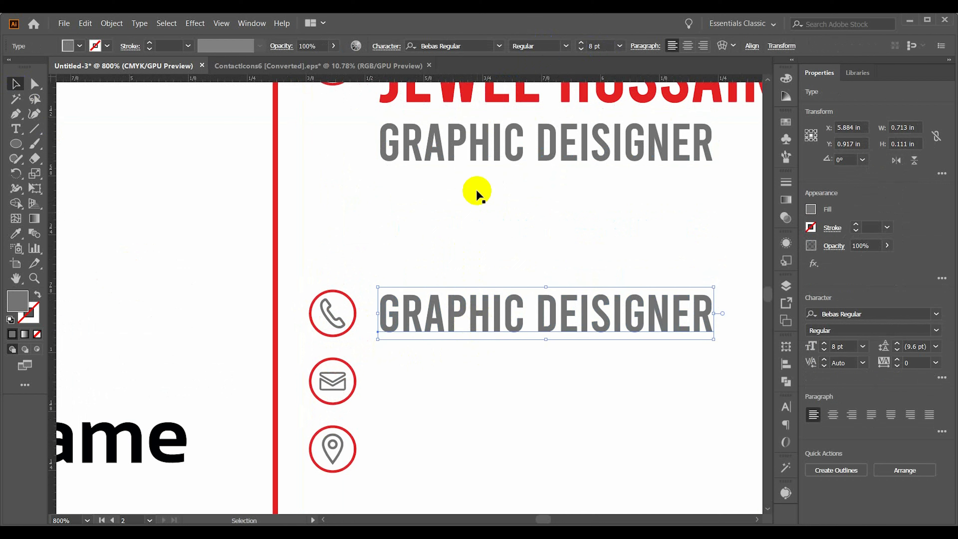
left_click(606, 46)
key("Down")
left_click(516, 247)
Set the copied text to Sansation Regular at 5 pt and replace it with the contact's phone number
triple_click(478, 313)
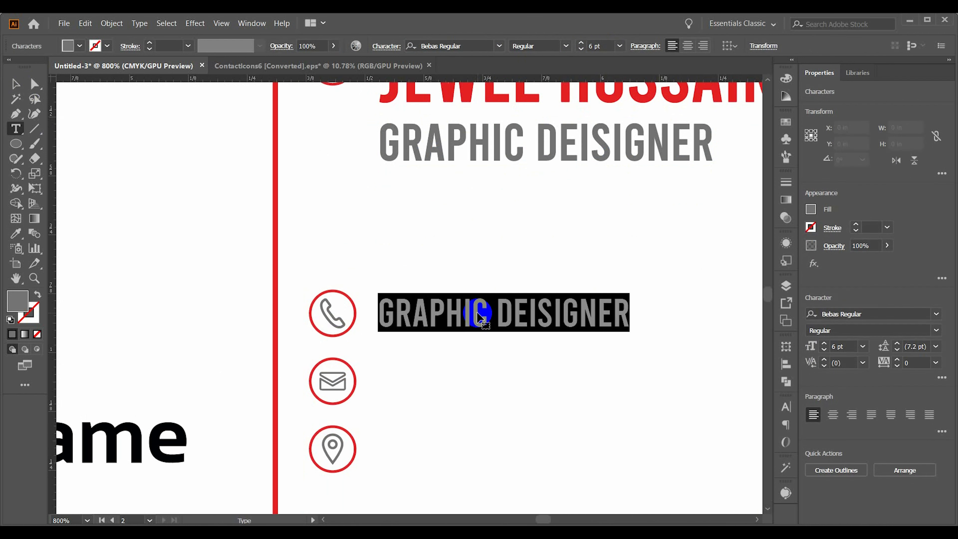
left_click(499, 46)
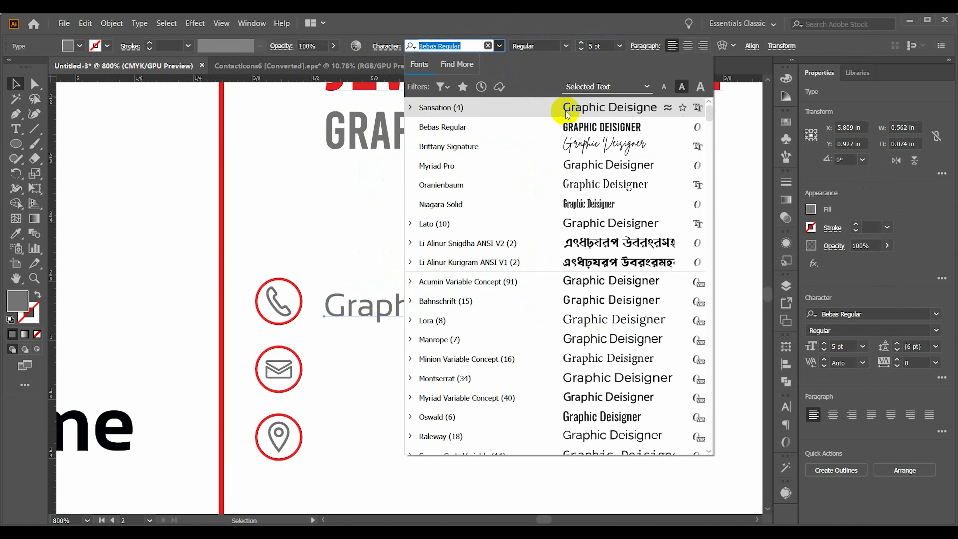
left_click(567, 114)
triple_click(424, 302)
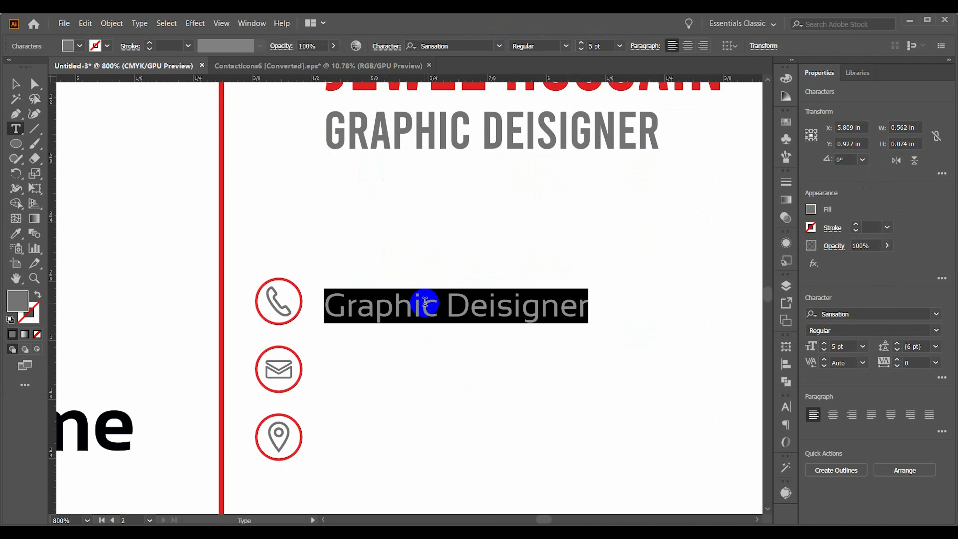
type("1234 567 890")
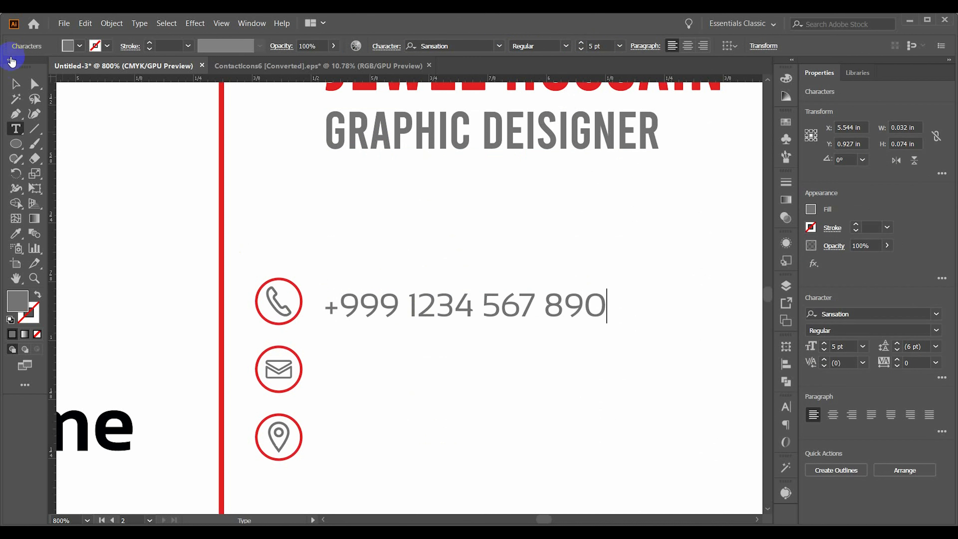
Copy the phone number line down beside the mail icon and replace it with the contact's e-mail address
left_click(396, 307)
left_click_drag(396, 306, 395, 374)
triple_click(391, 375)
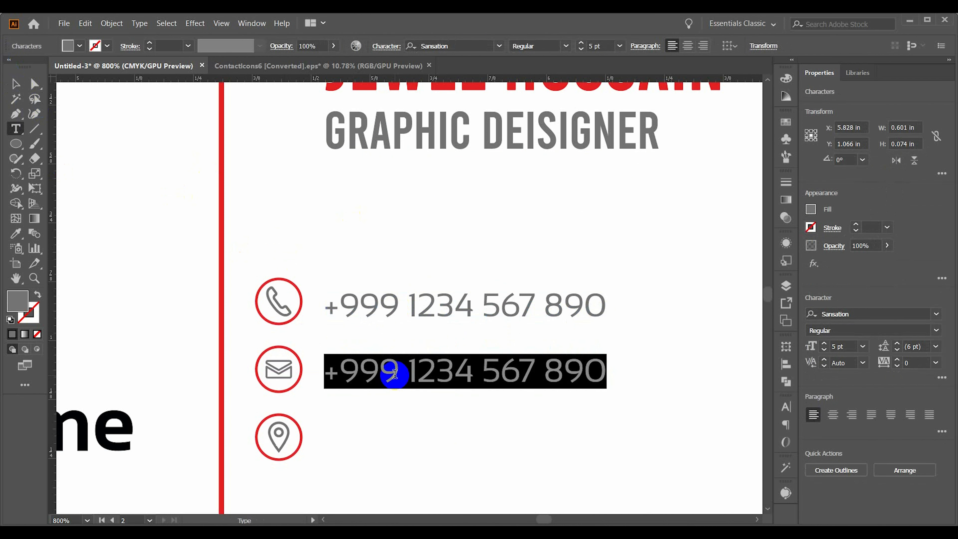
type("yourmail@")
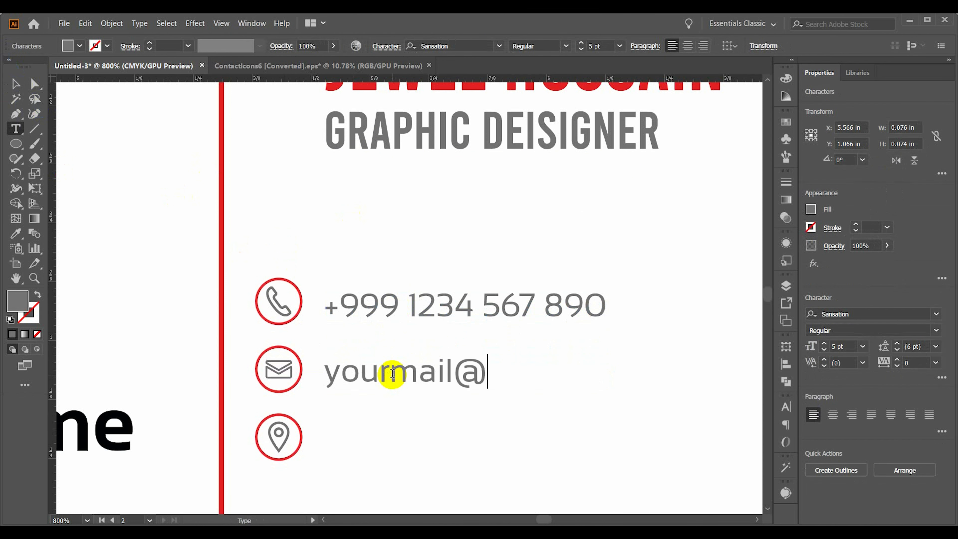
type("gmail.com")
left_click(15, 83)
Copy the e-mail line straight down beside the location icon
left_click_drag(435, 383, 436, 453)
scroll(390, 409, "down", 1)
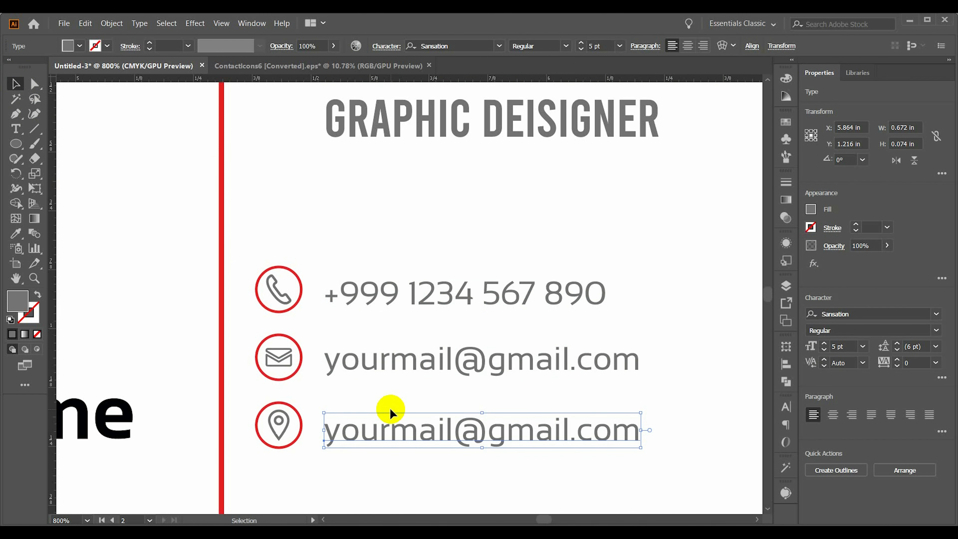
scroll(406, 424, "down", 3)
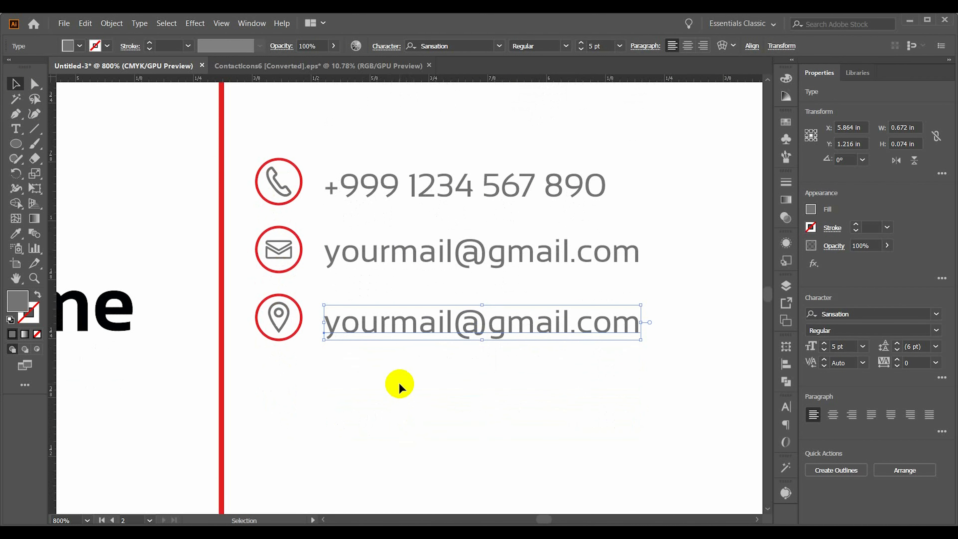
Try copying the front's website line onto the card back in grey 5 pt Sansation, below the contact rows beyond the divider
scroll(396, 384, "up", 1)
left_click(391, 387)
key("ctrl+minus")
key("ctrl+minus")
key("ctrl+minus")
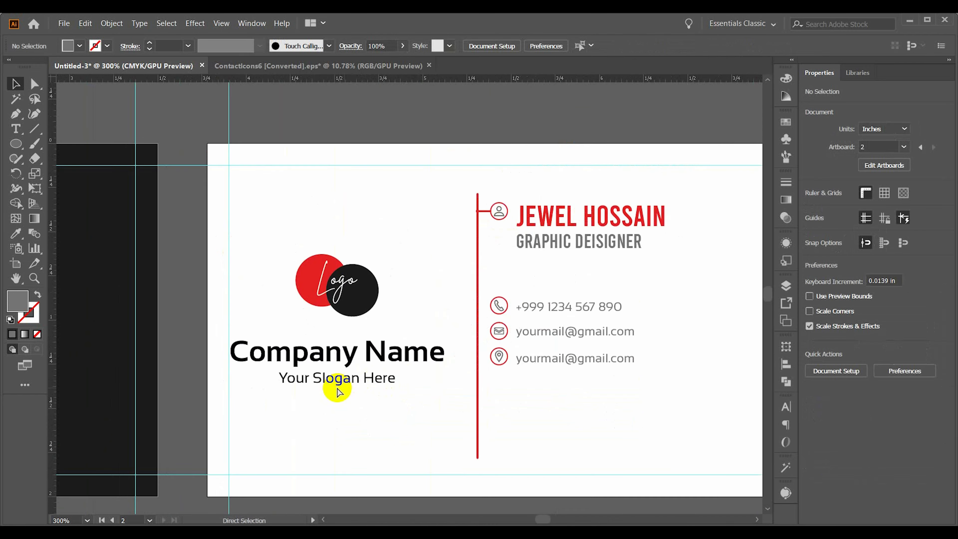
scroll(337, 388, "left", 5)
scroll(161, 408, "down", 2)
left_click(210, 395)
scroll(277, 412, "right", 2)
left_click_drag(137, 393, 501, 393)
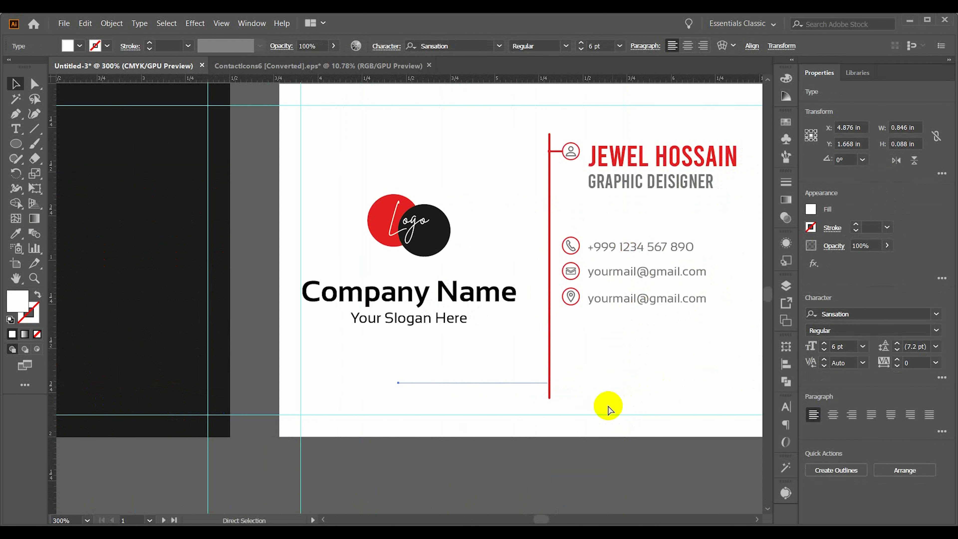
left_click(152, 251)
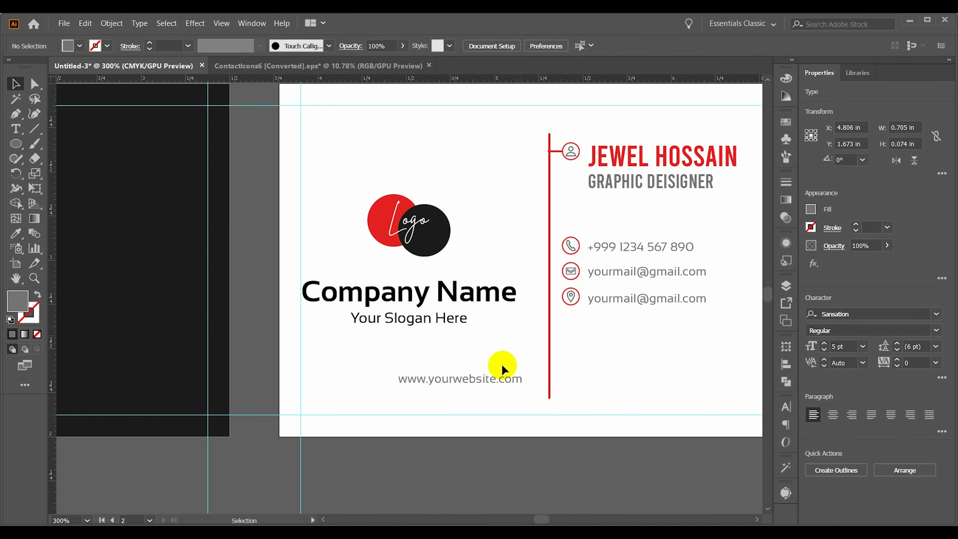
left_click_drag(501, 379, 691, 372)
Try moving the ringed globe icon from the front's red line into the gap between the two artboards
scroll(326, 355, "left", 5)
left_click(131, 366)
scroll(175, 379, "up", 2)
left_click_drag(146, 336, 190, 348)
left_click_drag(168, 350, 631, 364)
scroll(634, 388, "right", 7)
left_click_drag(152, 365, 358, 364)
left_click(355, 360)
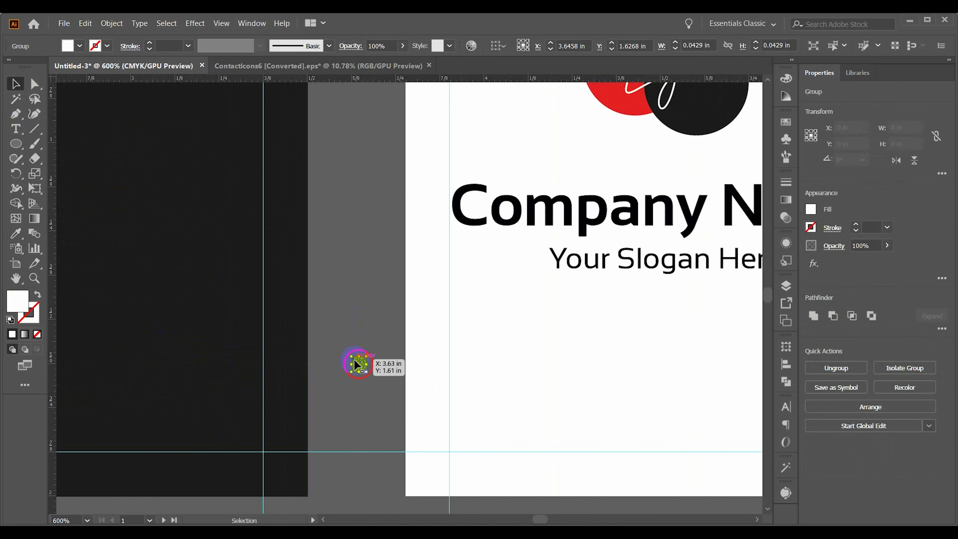
Try recolouring the globe in the contact details' grey and placing the ringed icon beside the website line on the back
key("i")
scroll(644, 287, "down", 2)
scroll(641, 292, "right", 7)
left_click(653, 227)
key("v")
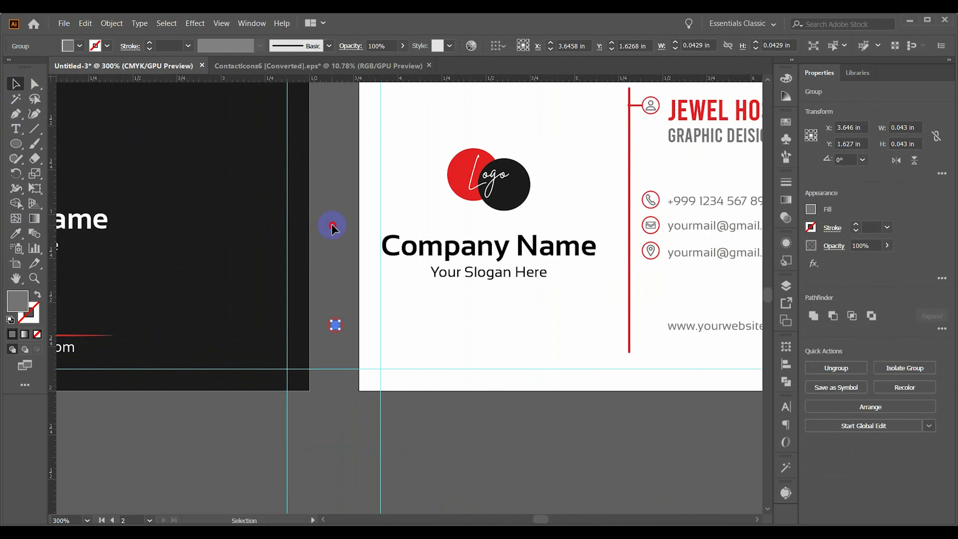
scroll(332, 226, "down", 1)
scroll(332, 226, "right", 1)
left_click_drag(299, 288, 616, 293)
Try centring the website icon's ring under the location icon and the globe inside that ring
left_click(621, 221)
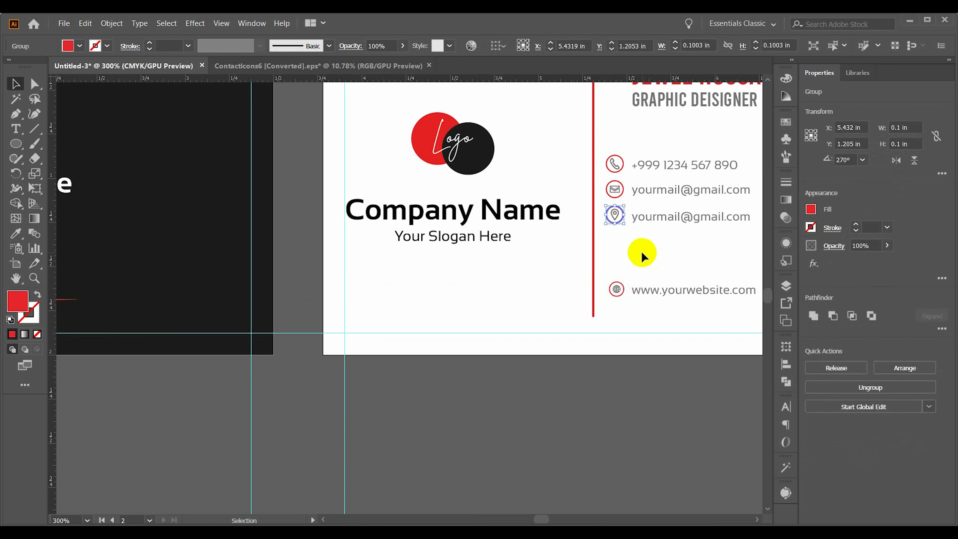
scroll(641, 251, "up", 3)
left_click(478, 322, "shift")
left_click(537, 45)
left_click(543, 299)
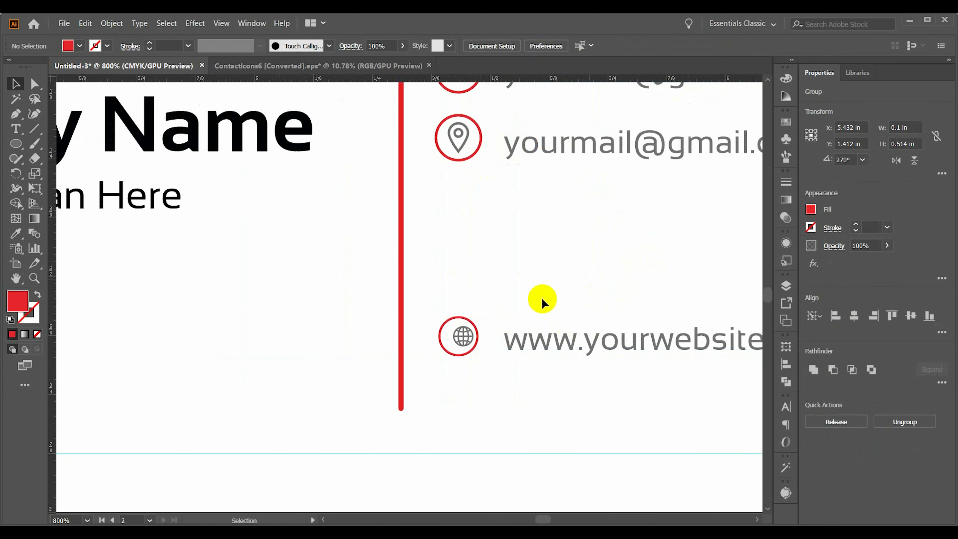
left_click(459, 316)
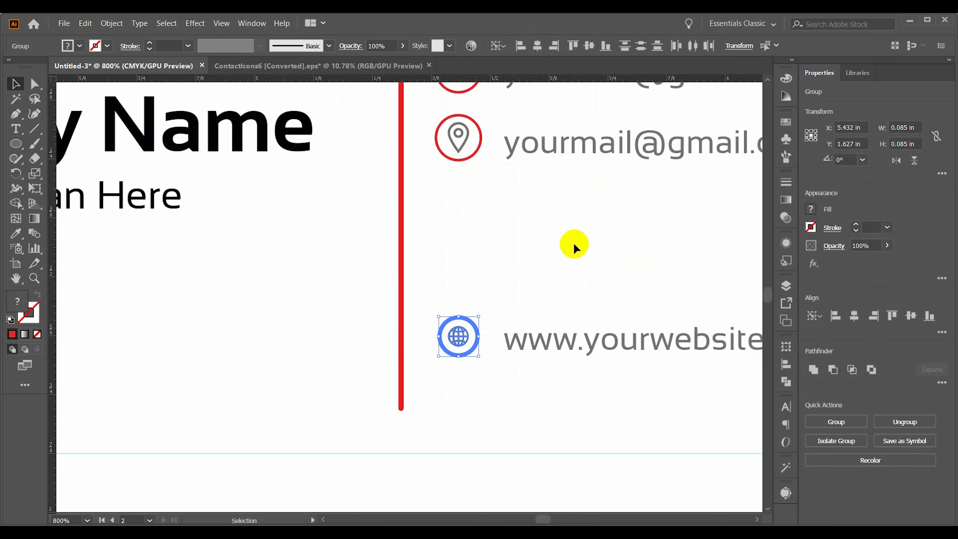
left_click(573, 244)
Undo the website text and globe icon changes on the back, restoring the icon on the front
scroll(570, 308, "down", 5)
key("ctrl+z")
key("ctrl+z")
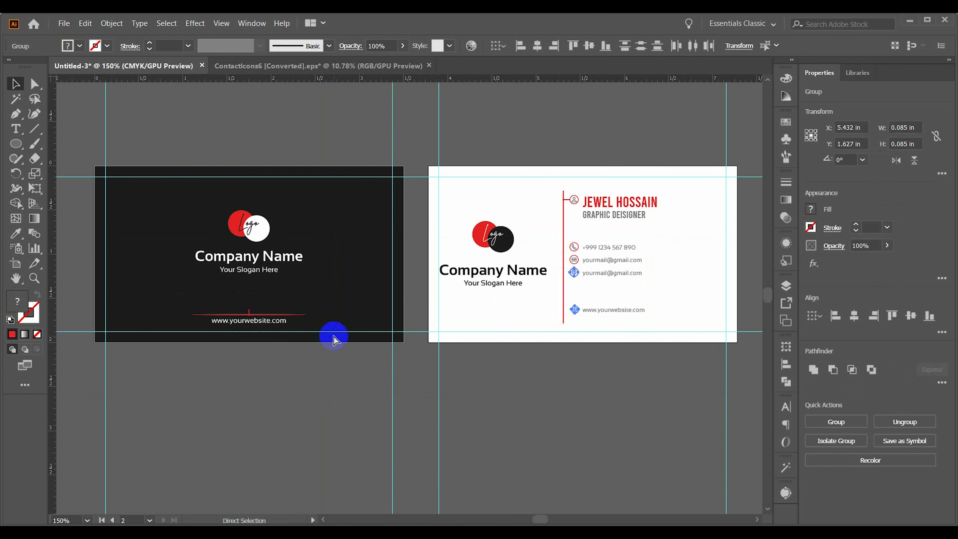
key("ctrl+z")
key("ctrl+z")
key("ctrl+z")
key("ctrl+z")
key("ctrl+z")
key("ctrl+z")
key("ctrl+z")
key("ctrl+z")
Copy the front's website line onto the back, match it to the phone number's text style, and place it below the contact rows
left_click(255, 325)
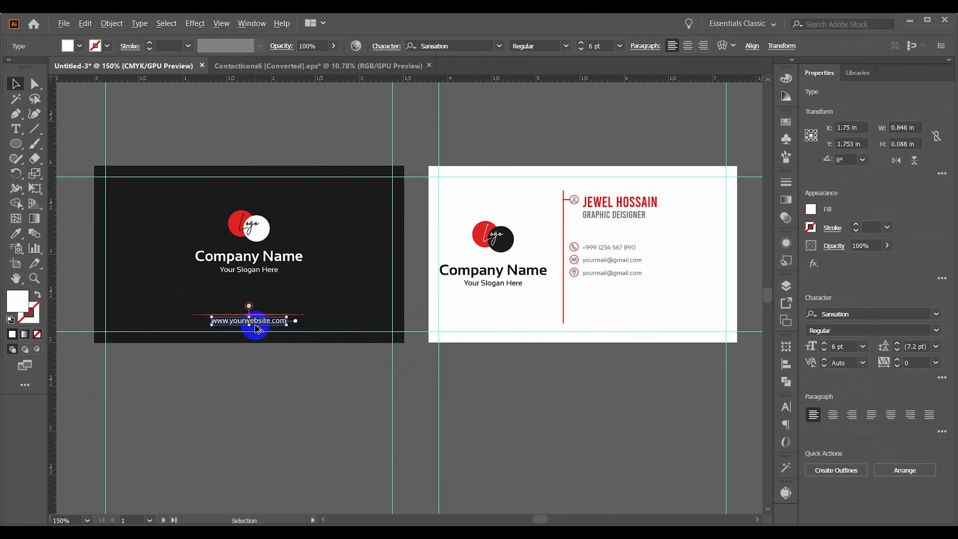
left_click_drag(352, 323, 510, 325)
double_click(510, 324)
key("ctrl+a")
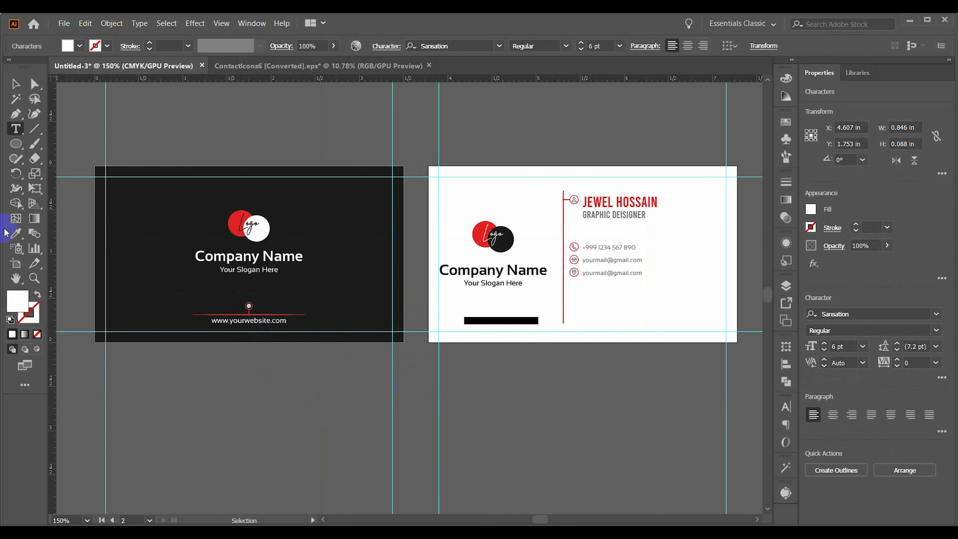
left_click(12, 233)
left_click(595, 247)
left_click(16, 84)
left_click(455, 313)
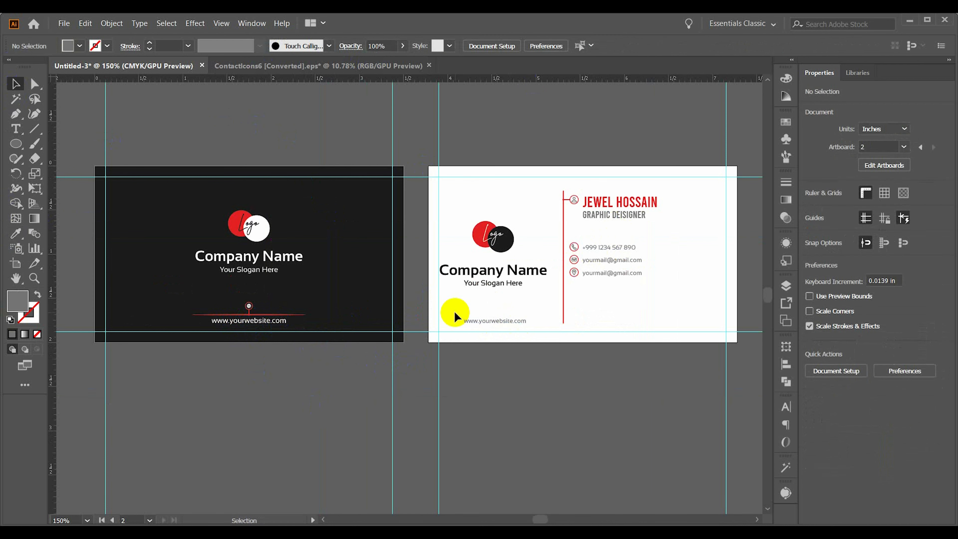
left_click_drag(494, 321, 617, 321)
Copy the front's ringed globe icon into the gap between the artboards and recolour the globe in the contact details' grey
left_click_drag(239, 305, 678, 312)
scroll(249, 306, "up", 3)
scroll(678, 312, "right", 6)
left_click(455, 307)
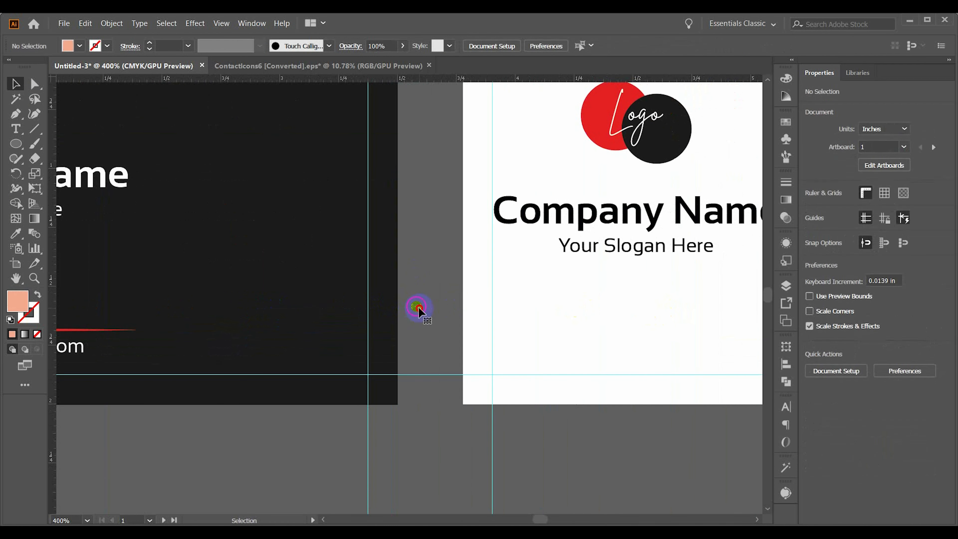
left_click(418, 308)
left_click(16, 233)
scroll(649, 206, "right", 5)
left_click(16, 84)
scroll(213, 207, "down", 2)
left_click(213, 207)
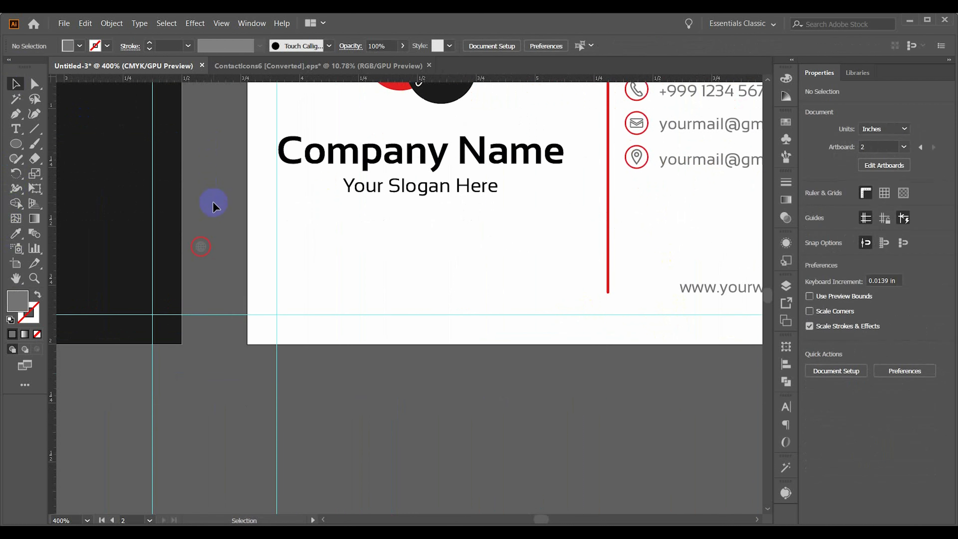
Place the ringed globe beside the back's website line and centre its ring and globe under the location icon
left_click_drag(201, 249, 642, 288)
left_click(657, 183)
left_click(638, 168)
left_click(647, 278, "shift")
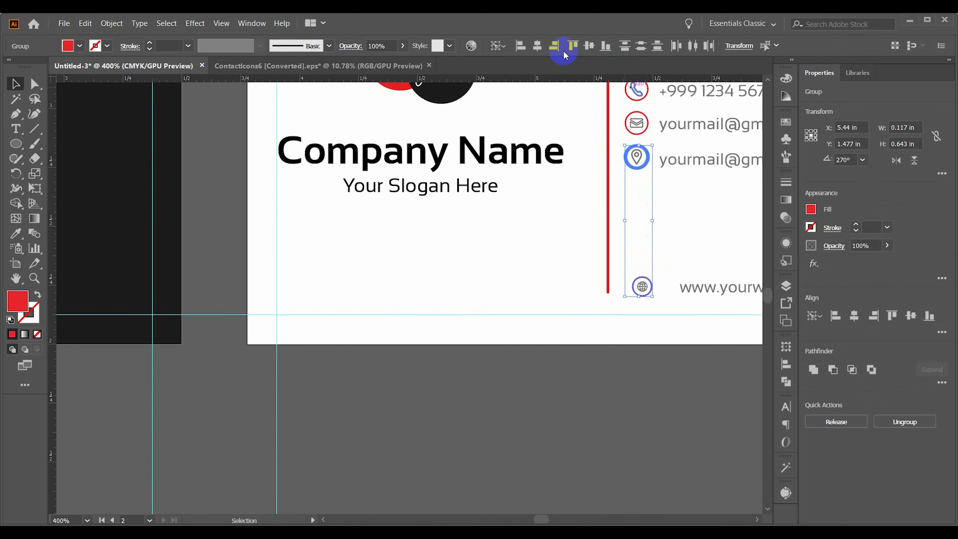
left_click(638, 231)
left_click(642, 286)
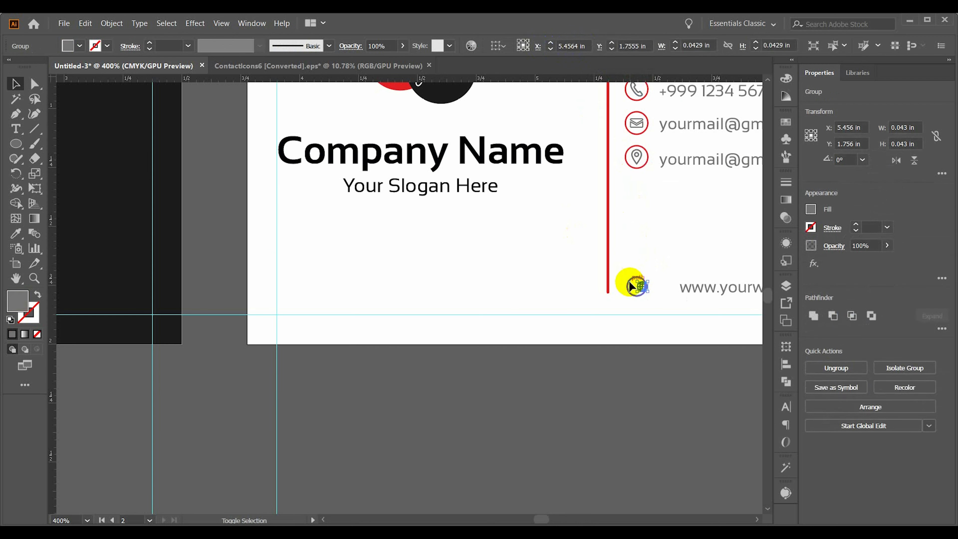
left_click(628, 285, "shift")
scroll(628, 285, "up", 2)
left_click(603, 321)
scroll(603, 321, "right", 8)
scroll(604, 321, "down", 6)
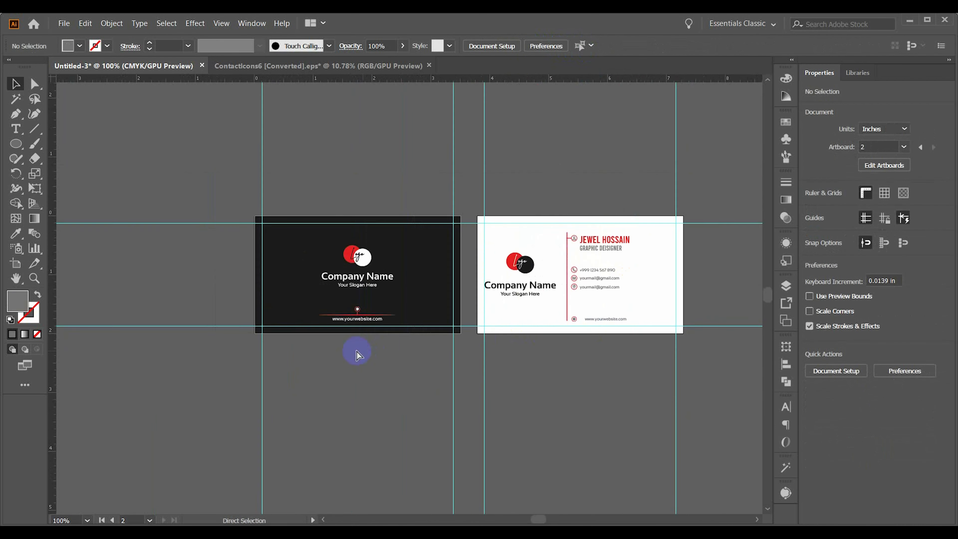
Copy the front's tapered red line onto the back and place it just above the website row
scroll(316, 325, "right", 3)
scroll(315, 325, "up", 3)
scroll(315, 324, "right", 3)
left_click(171, 302)
left_click_drag(171, 302, 713, 303)
scroll(543, 325, "right", 5)
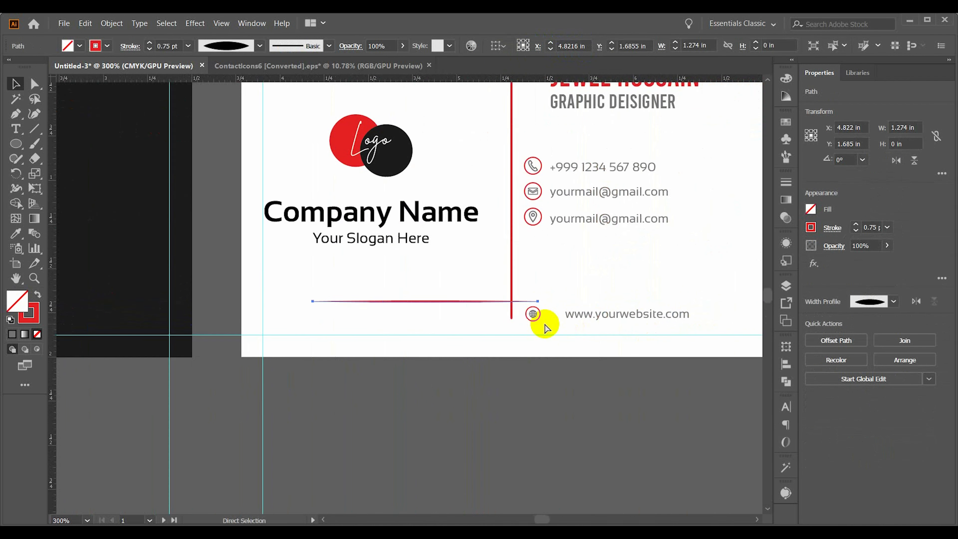
left_click_drag(257, 302, 434, 300)
left_click(316, 292)
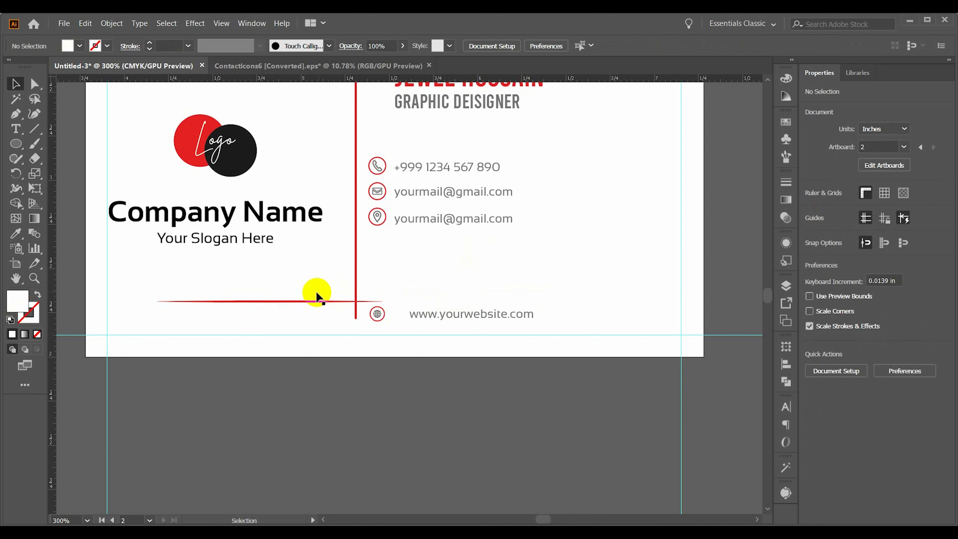
left_click_drag(237, 274, 305, 326)
left_click_drag(342, 303, 496, 293)
Scale the copied red line down slightly, reducing its stroke to 0.62 pt
left_click(364, 423)
left_click(339, 412)
key("Delete")
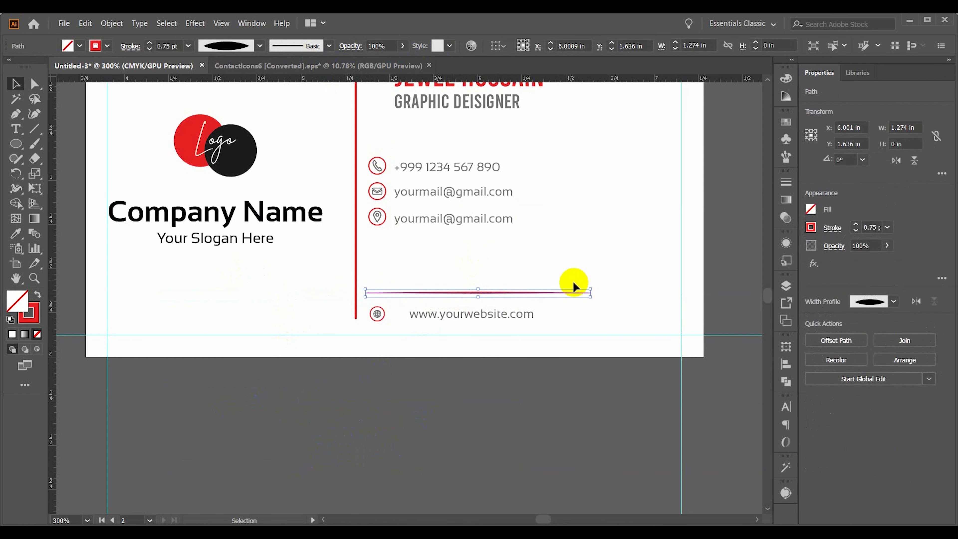
left_click_drag(578, 297, 570, 293)
left_click(466, 402)
key("ctrl+alt+0")
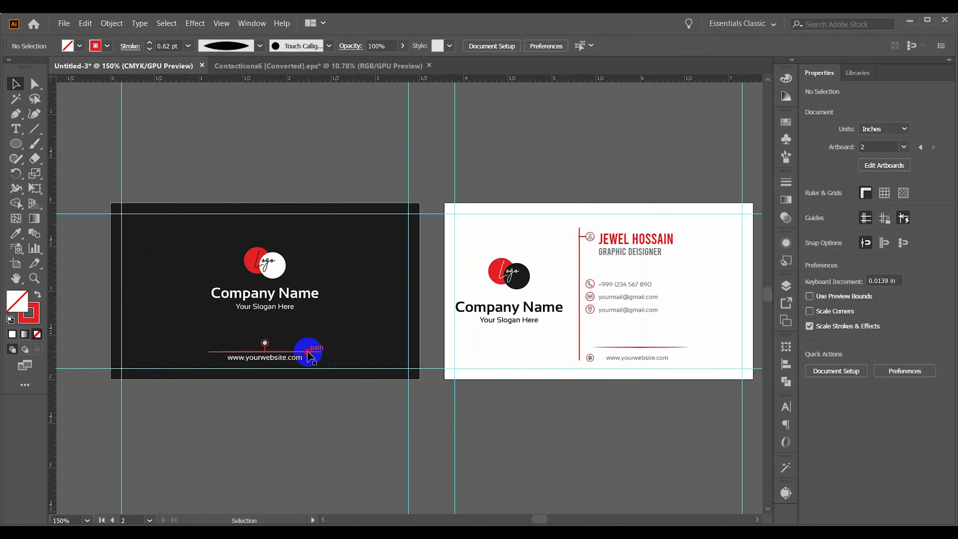
Align the back's tapered red line vertically with the matching red line on the front
left_click(308, 352)
left_click(607, 347, "shift")
left_click(313, 352)
left_click(589, 46)
left_click(622, 168)
scroll(631, 225, "right", 1)
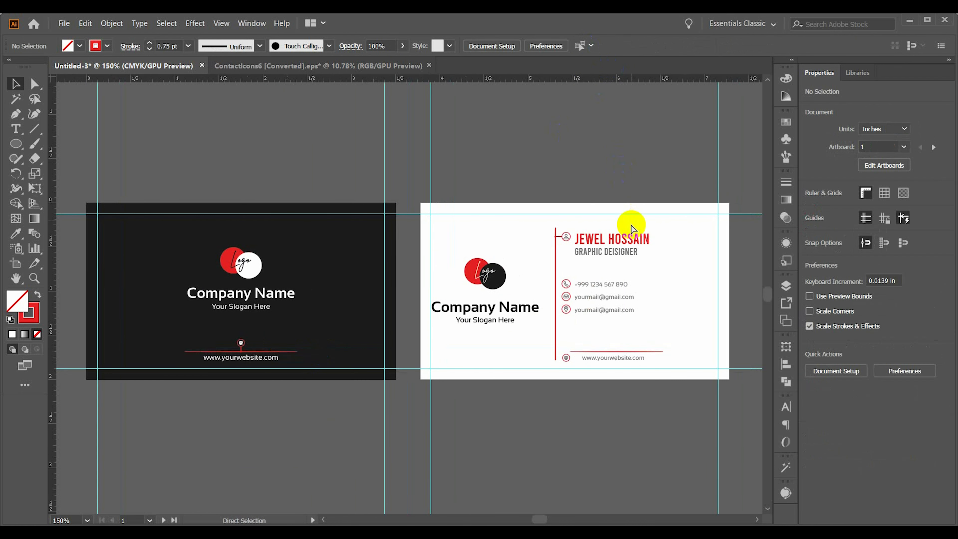
Left-align the website text on the back with the text line beside the location icon
scroll(631, 225, "right", 2)
scroll(497, 367, "up", 2)
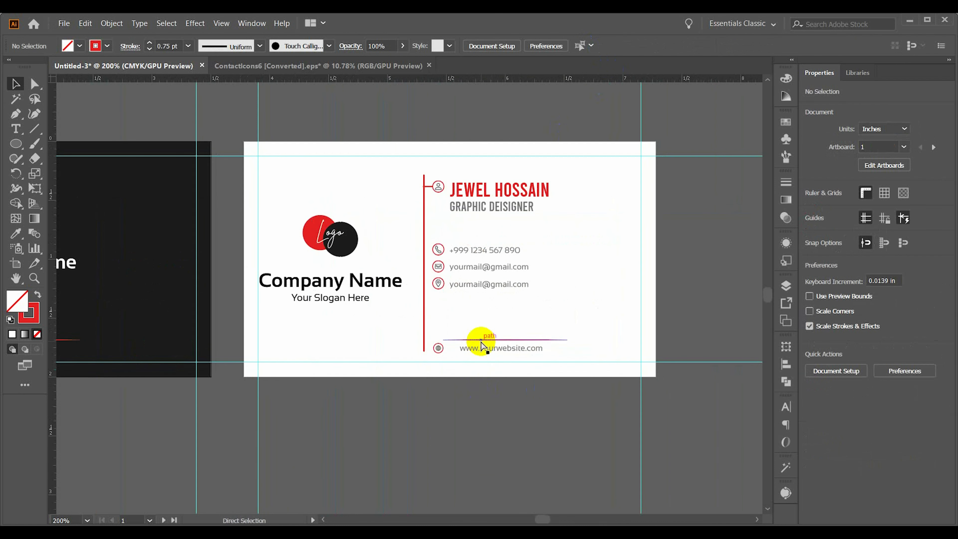
scroll(476, 340, "right", 1)
left_click(413, 330)
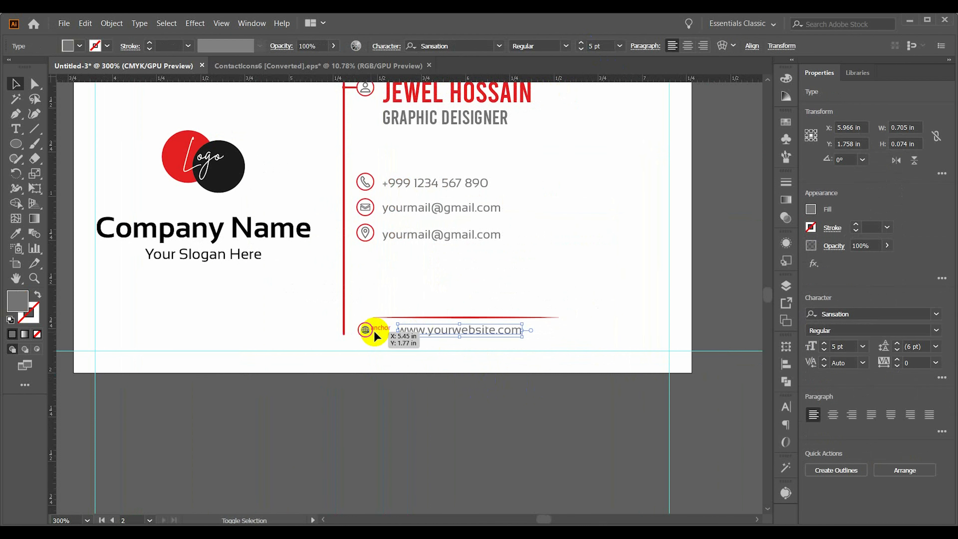
left_click(401, 236, "shift")
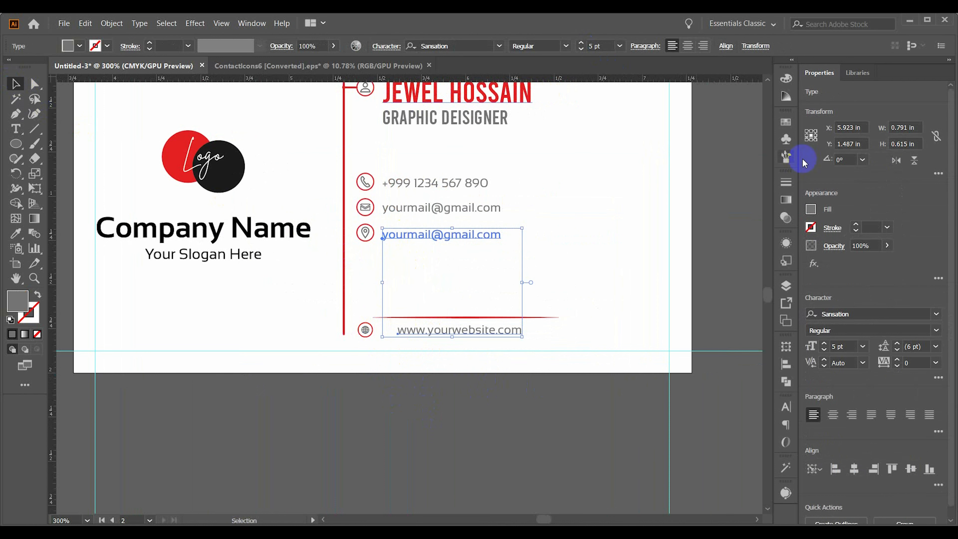
left_click(786, 364)
left_click(481, 439)
left_click(750, 341)
scroll(401, 279, "left", 1)
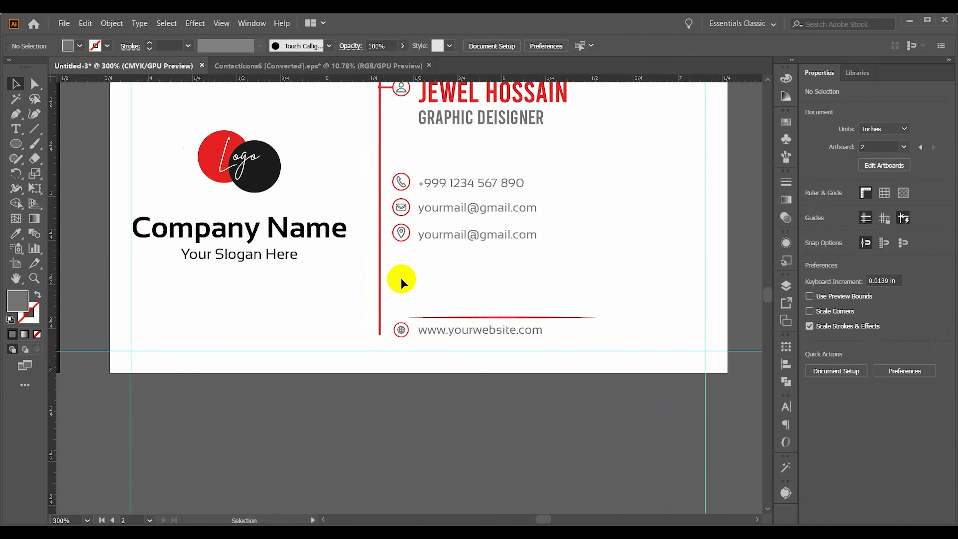
Nudge the mail and location rows down two increments, and the location row another two, to widen the row spacing
left_click_drag(391, 200, 459, 251)
key("Down")
key("Down")
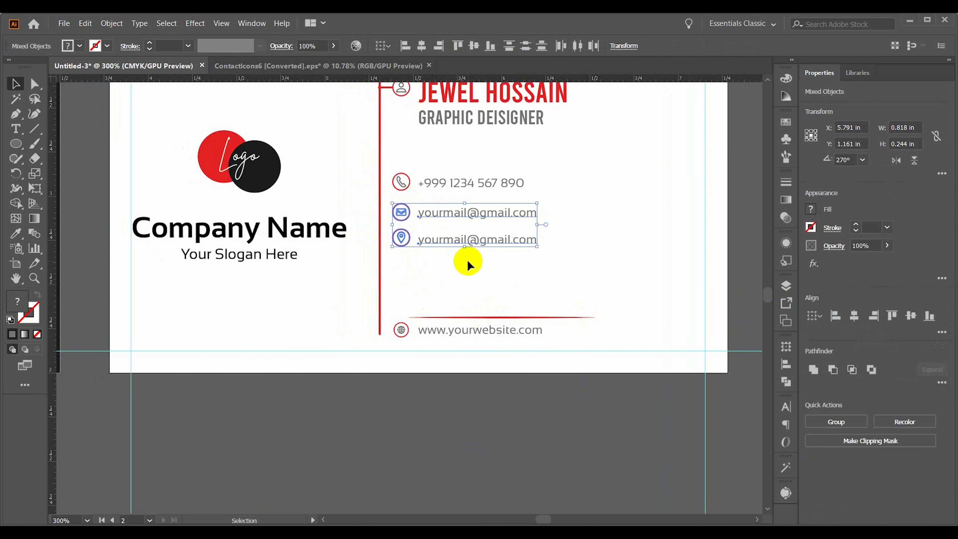
left_click(467, 260)
left_click_drag(391, 237, 440, 256)
key("Down")
key("Down")
left_click(485, 290)
scroll(486, 290, "down", 1)
scroll(490, 294, "left", 5)
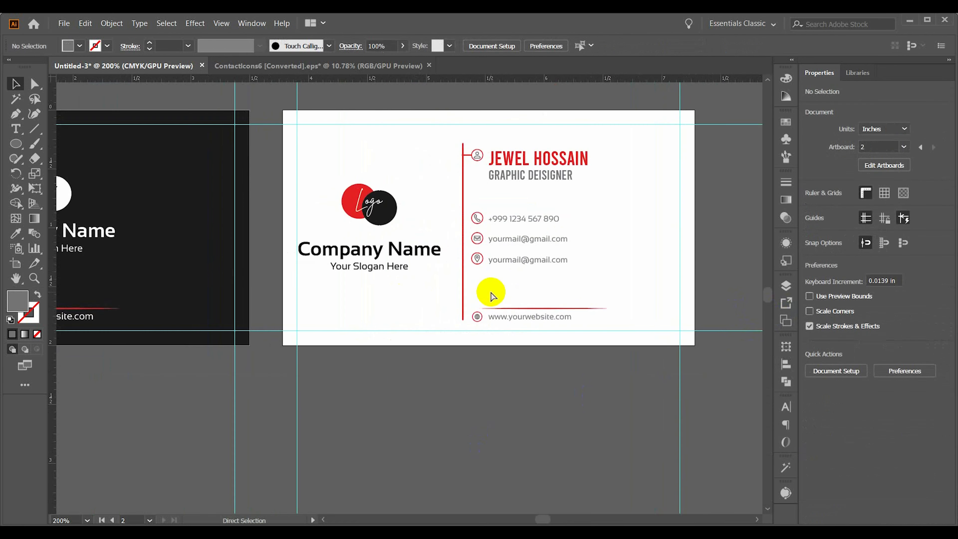
scroll(490, 296, "right", 2)
scroll(461, 333, "down", 1)
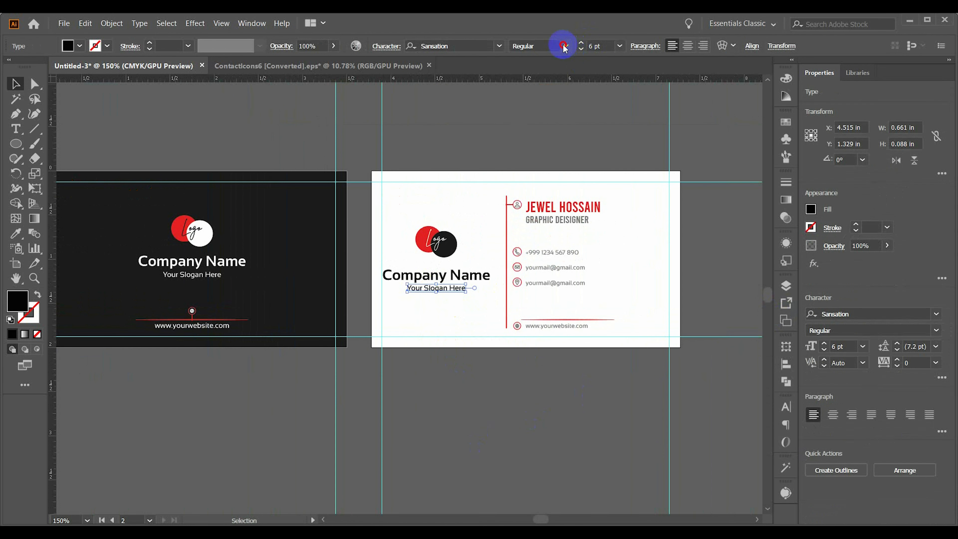
left_click(490, 128)
Move the tapered red line up on the back and left-align it with the location icon
scroll(624, 230, "up", 2)
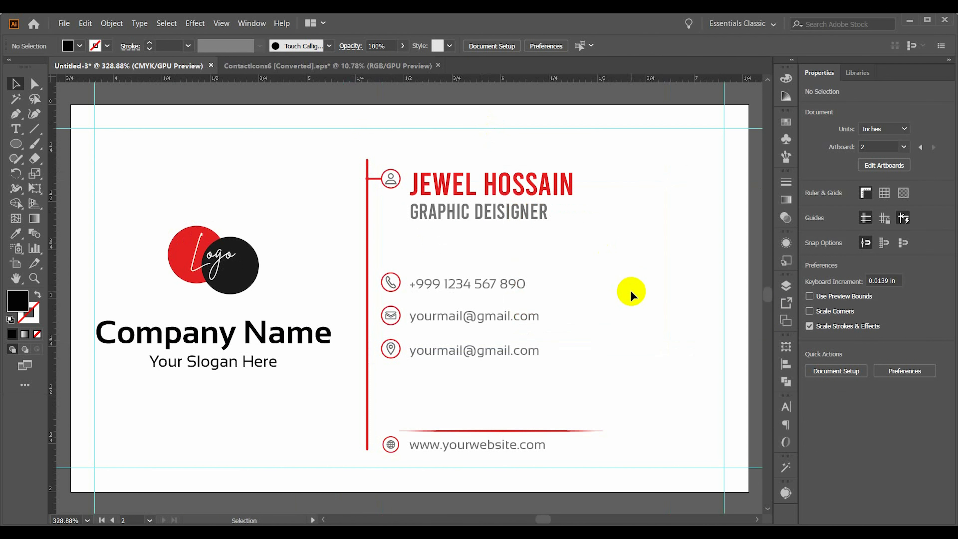
left_click(475, 431)
left_click(548, 383)
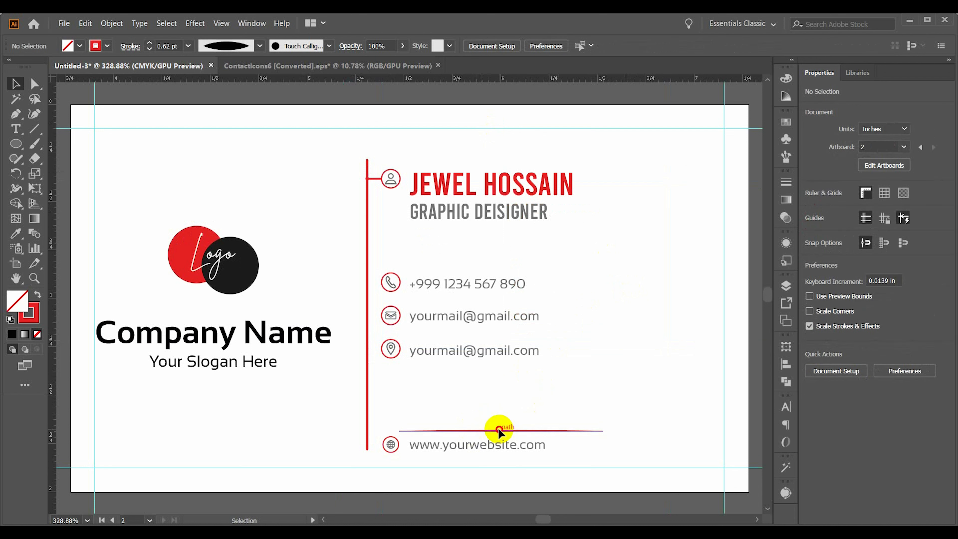
left_click_drag(498, 427, 498, 400)
left_click(394, 357, "shift")
left_click(394, 356)
left_click(506, 47)
left_click(616, 321)
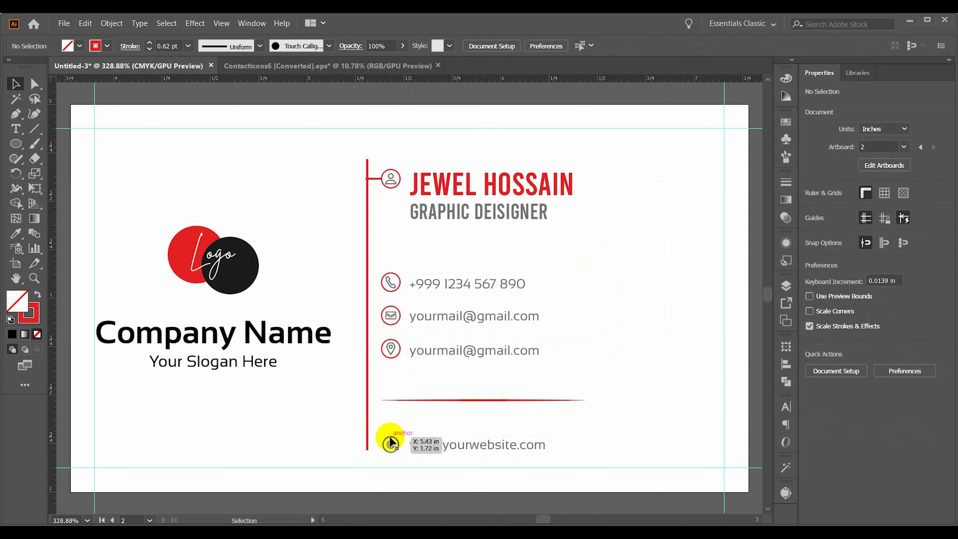
Nudge the globe icon and website text up together so they sit just beneath the red line
left_click(390, 437)
left_click(424, 443, "shift")
key("shift+Up")
key("Down")
key("Down")
key("Down")
key("Up")
key("Up")
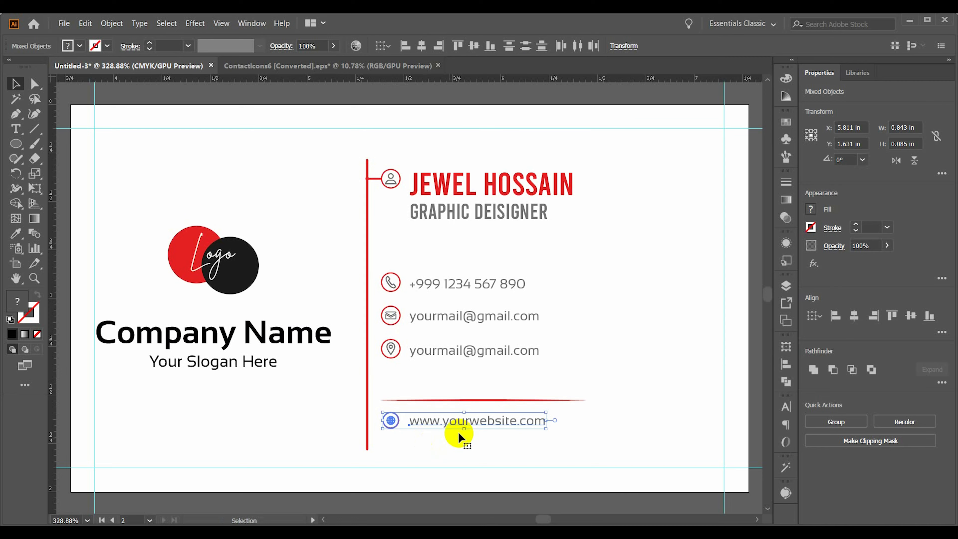